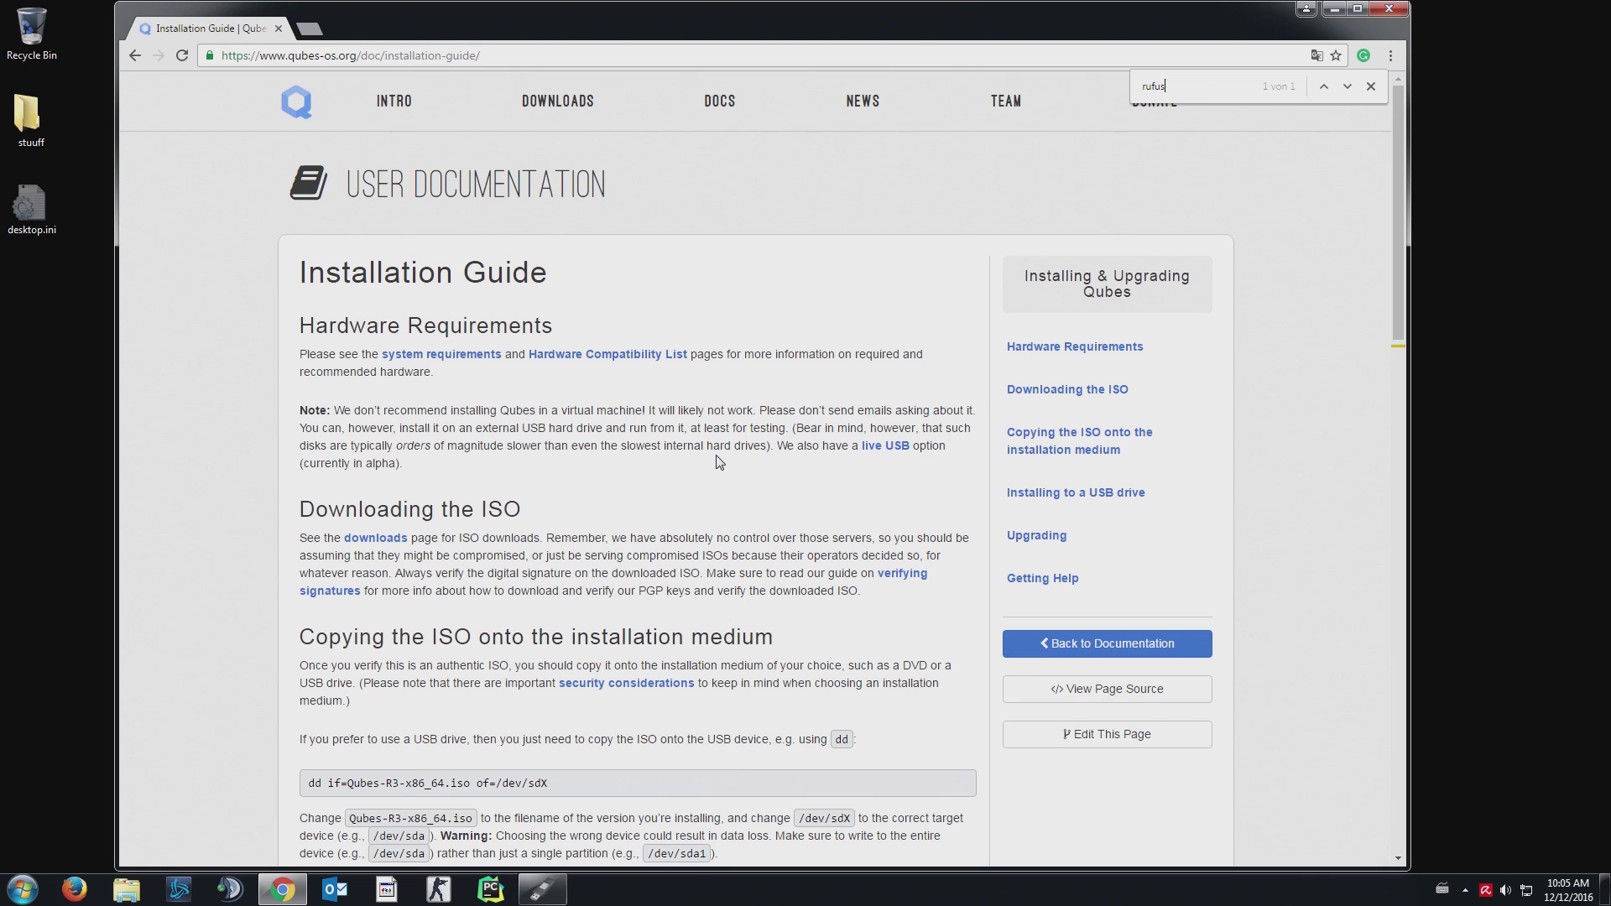
pyautogui.scroll(-1, 679, 472)
pyautogui.scroll(-2, 667, 470)
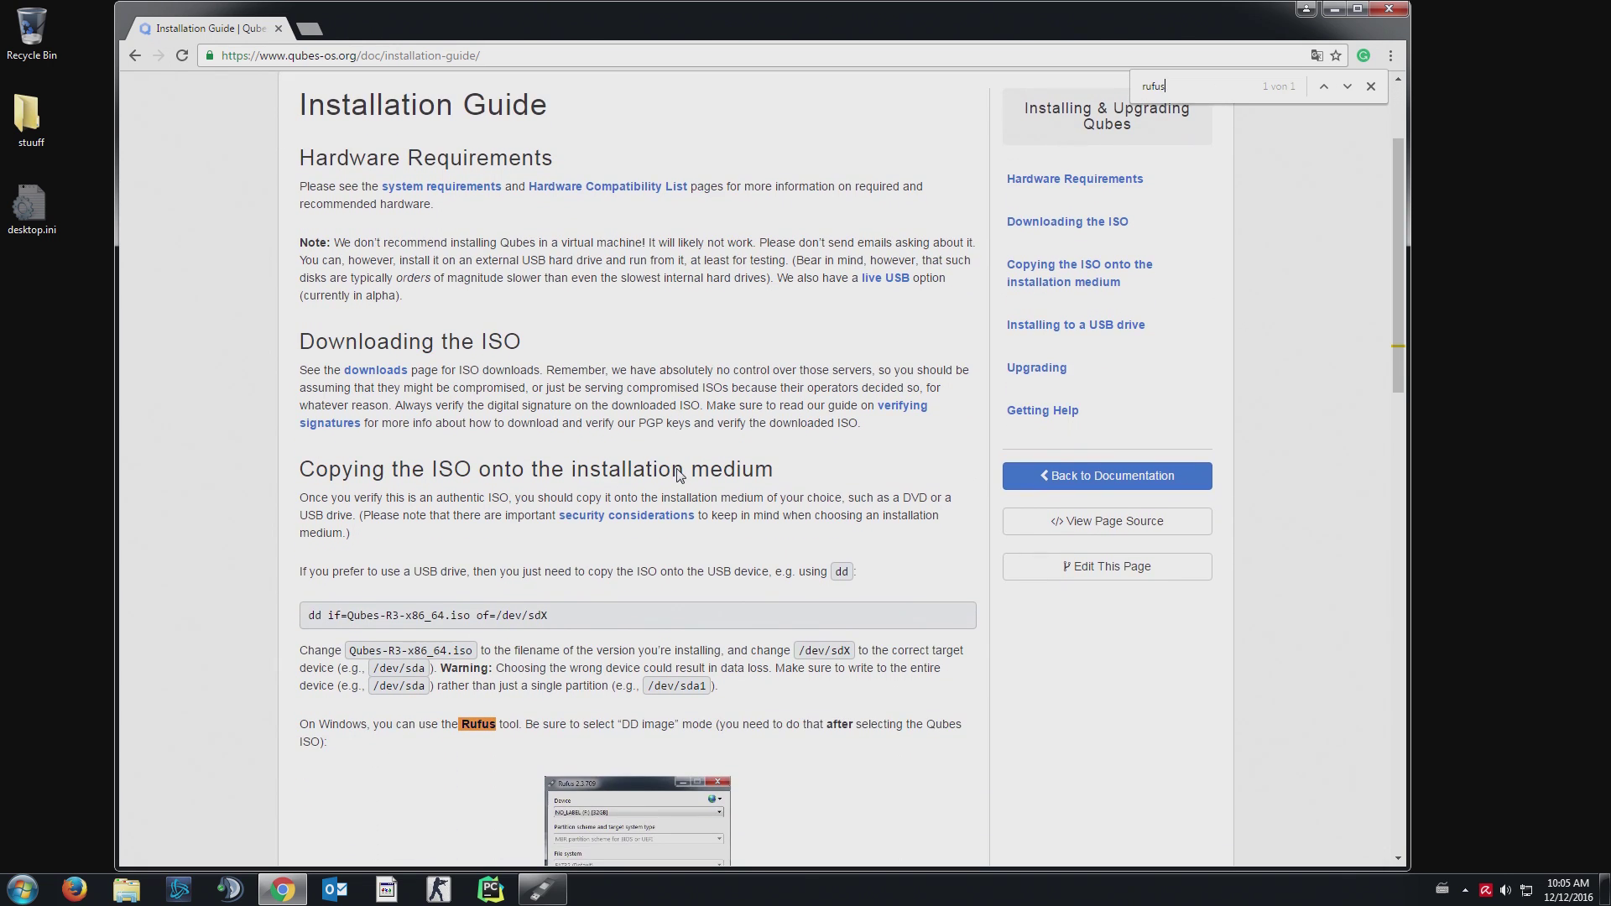
pyautogui.scroll(-1, 648, 470)
# Select and then deselect the dd command line near the guide's Rufus instructions
pyautogui.moveTo(582, 452); pyautogui.dragTo(309, 451)
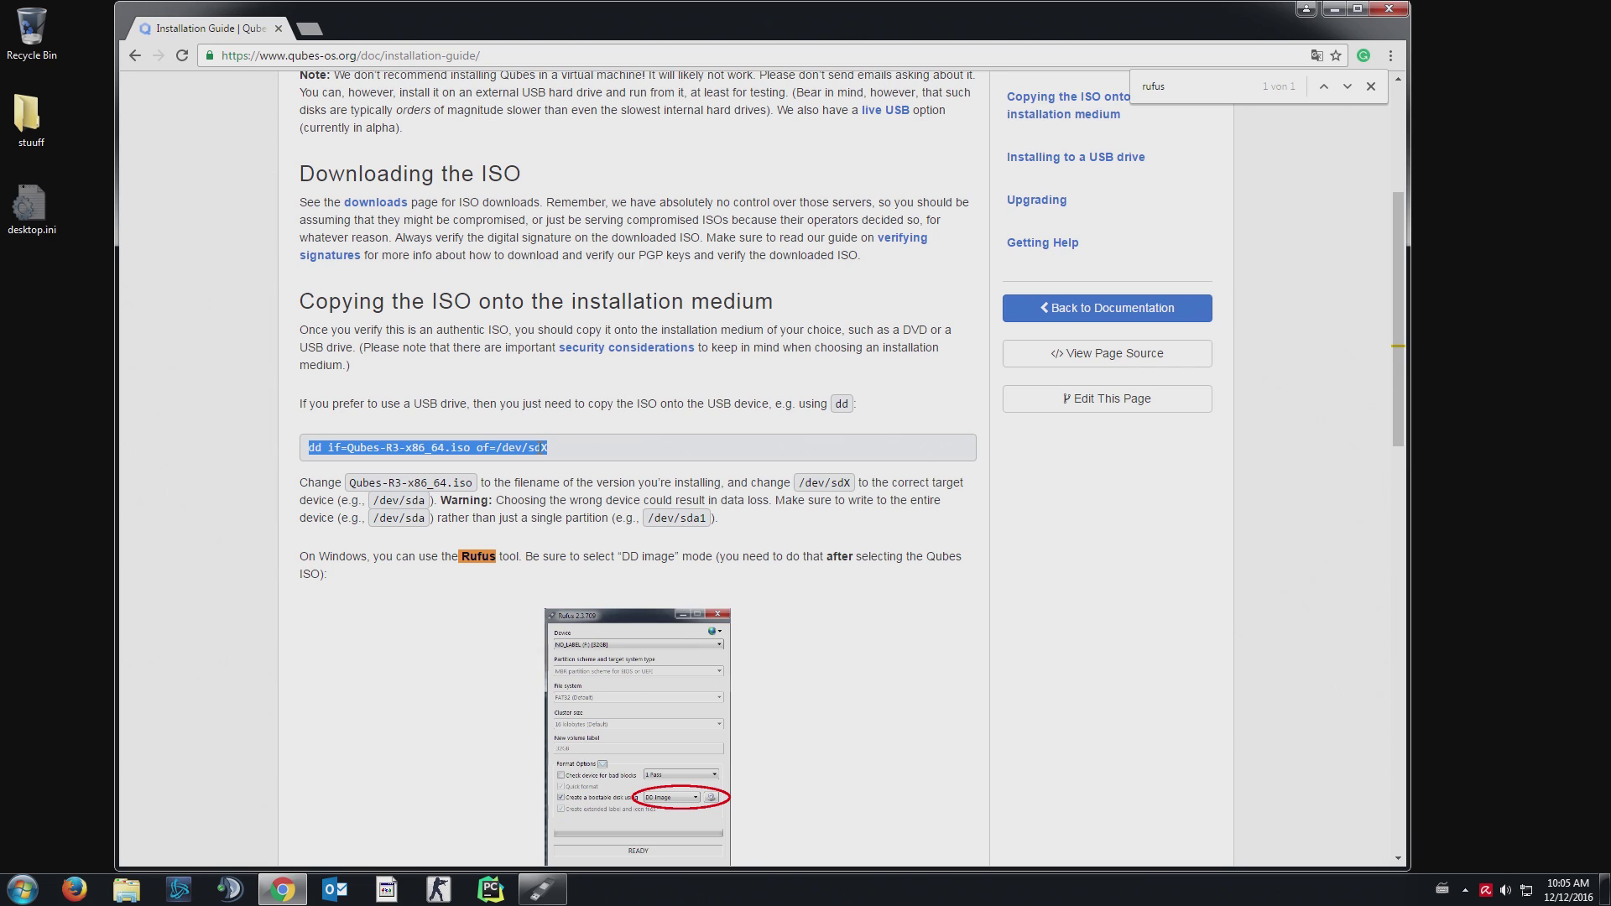
pyautogui.click(541, 448)
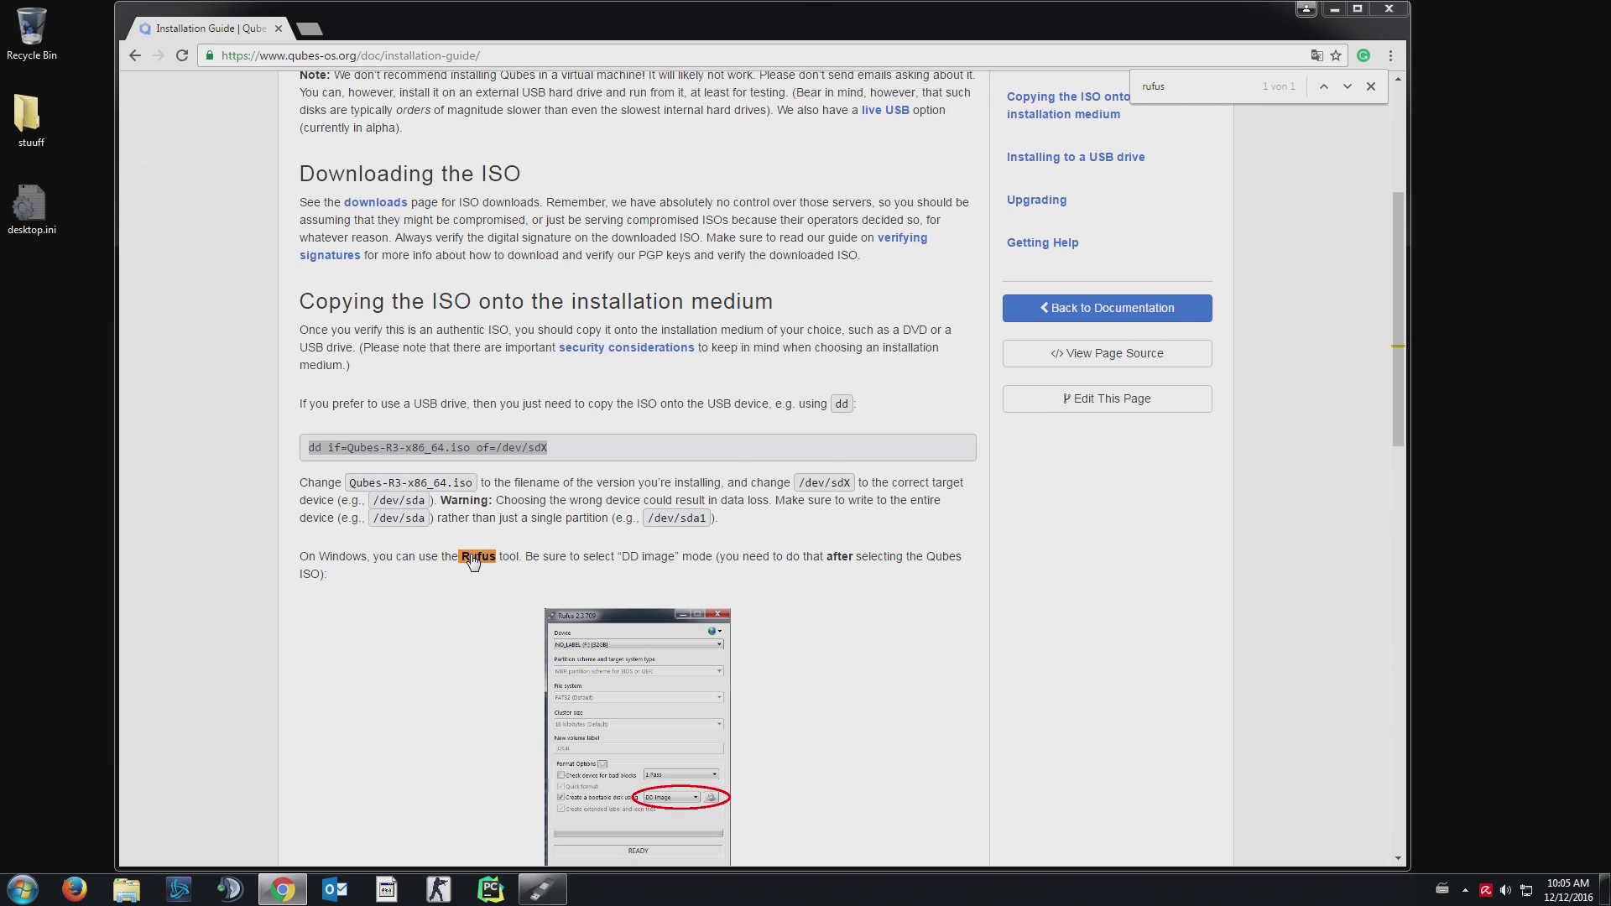
# Launch Rufus on the 16GB (D:) drive, move it aside, and open the guide screenshot's menu
pyautogui.click(542, 890)
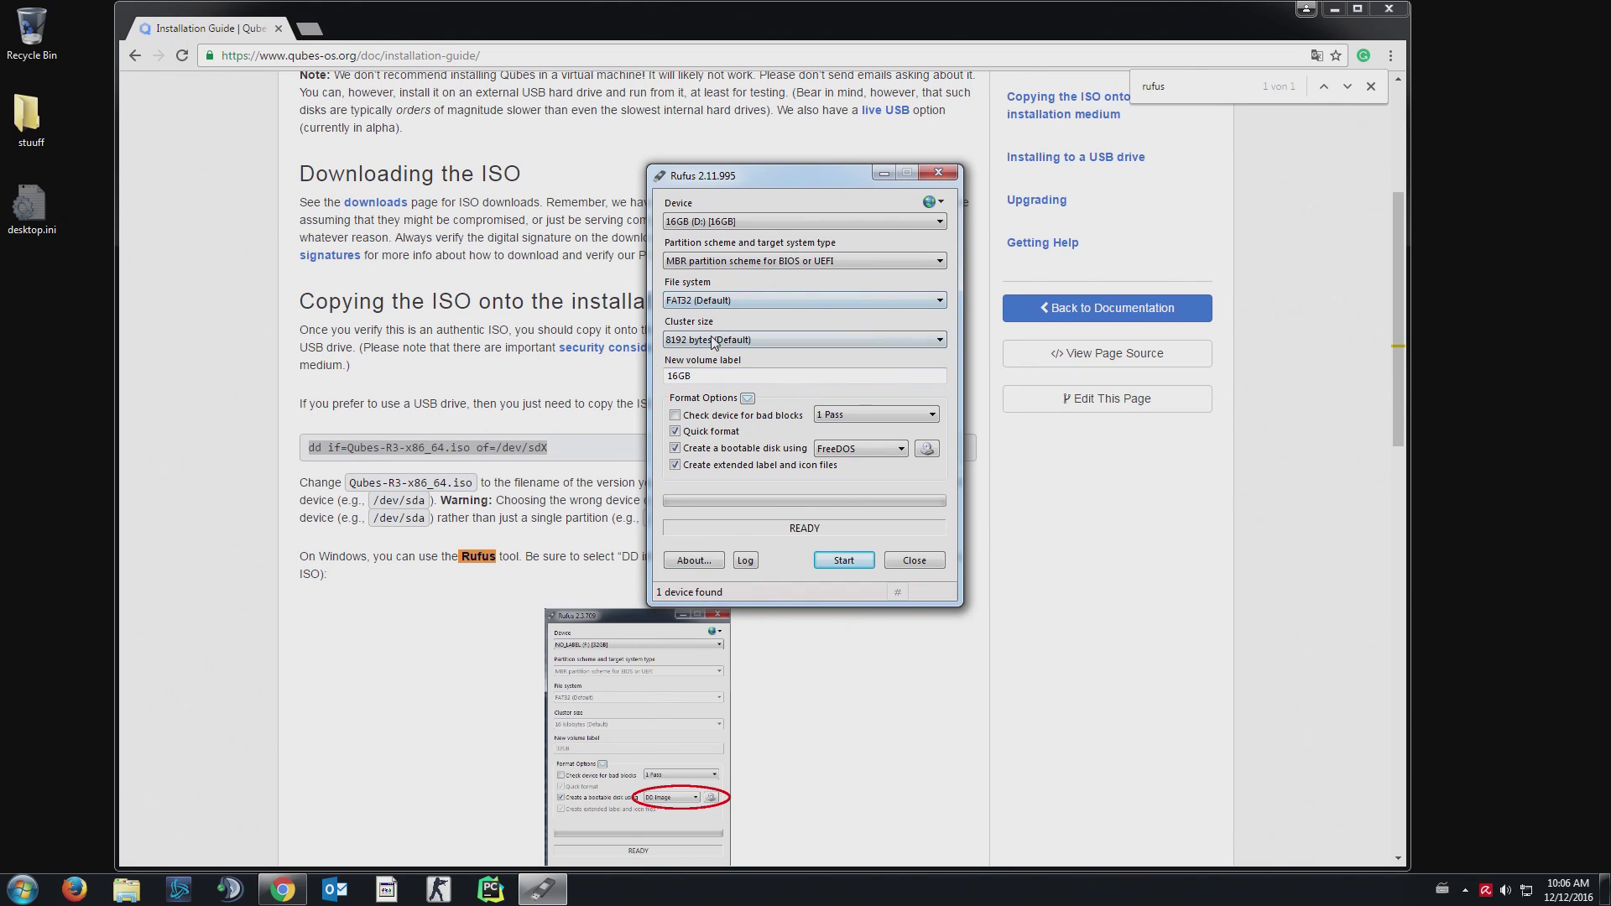
pyautogui.click(692, 223)
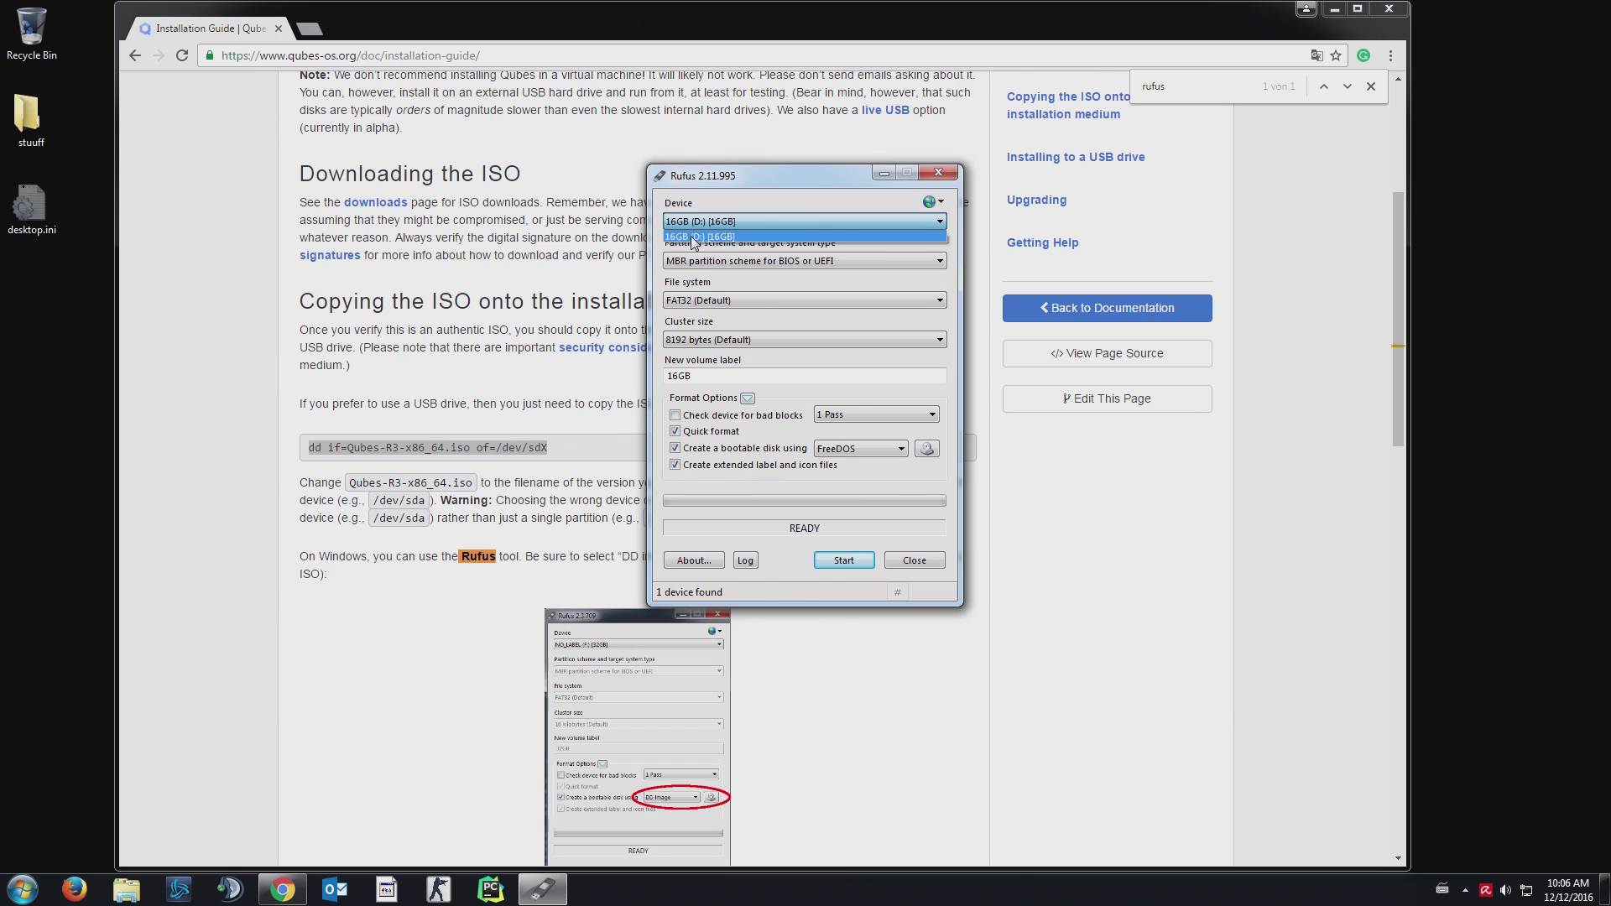
pyautogui.click(693, 237)
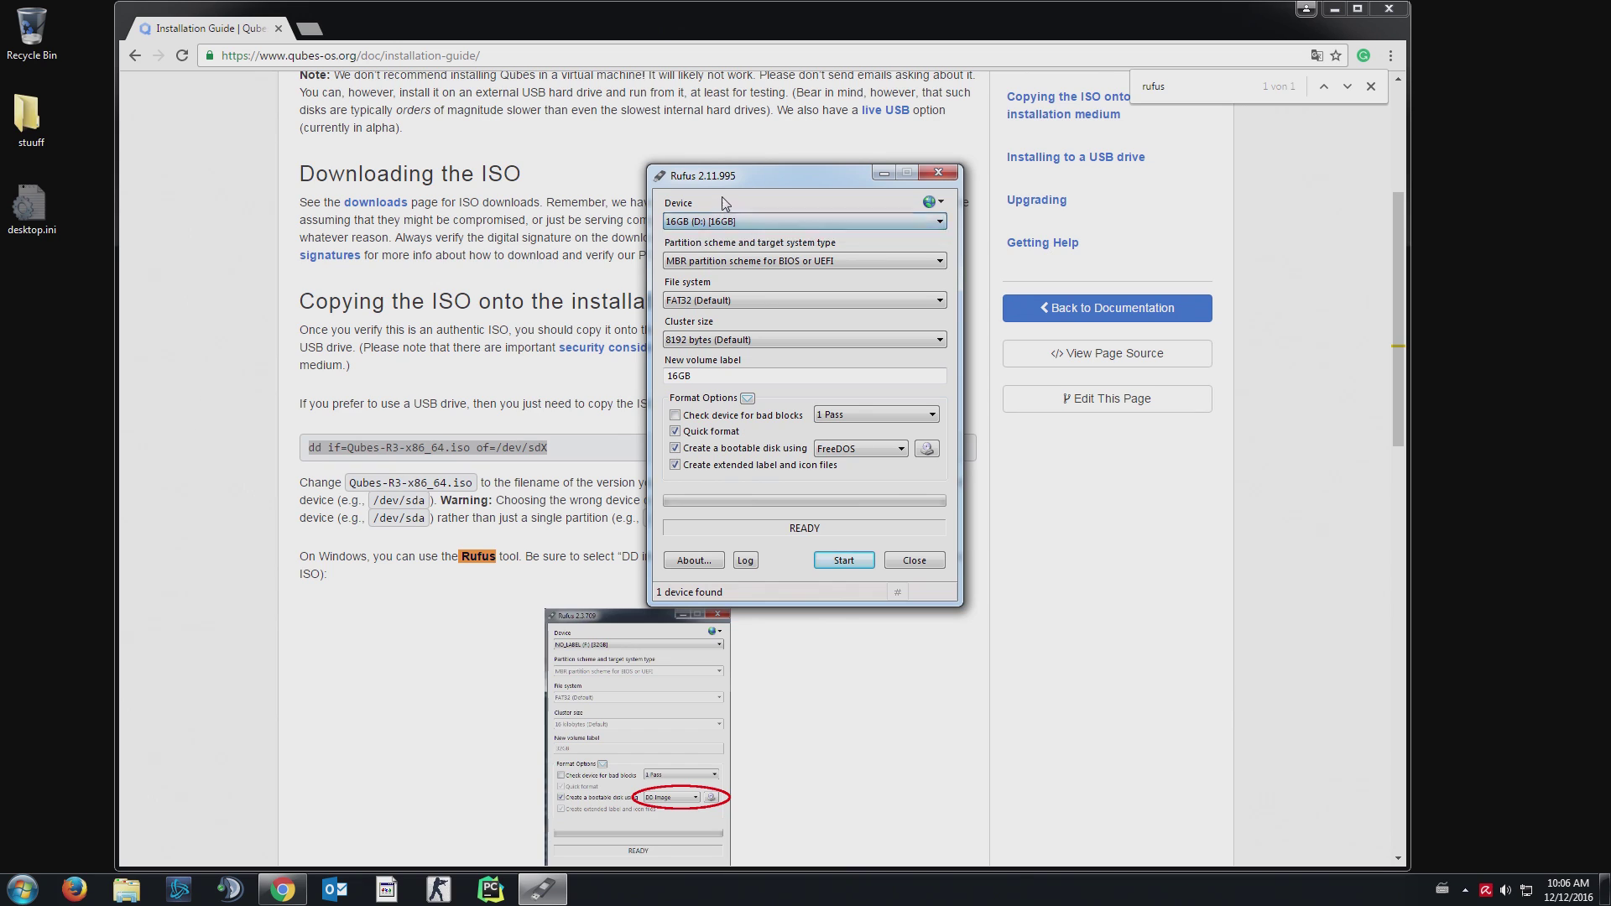
pyautogui.moveTo(746, 181); pyautogui.dragTo(954, 190)
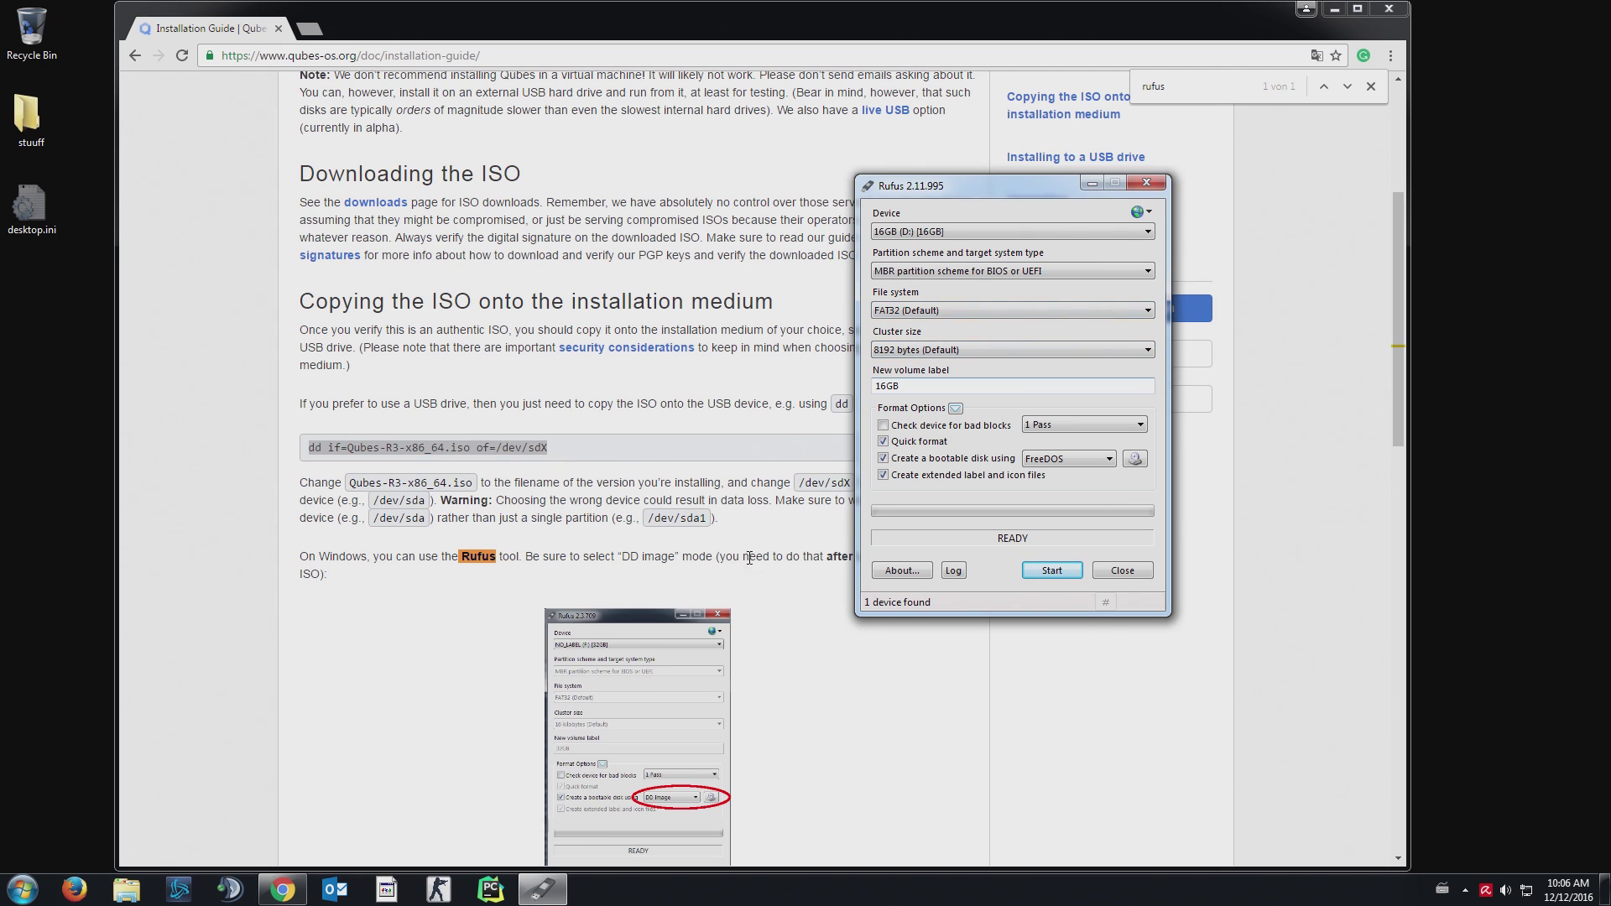
pyautogui.click(711, 631)
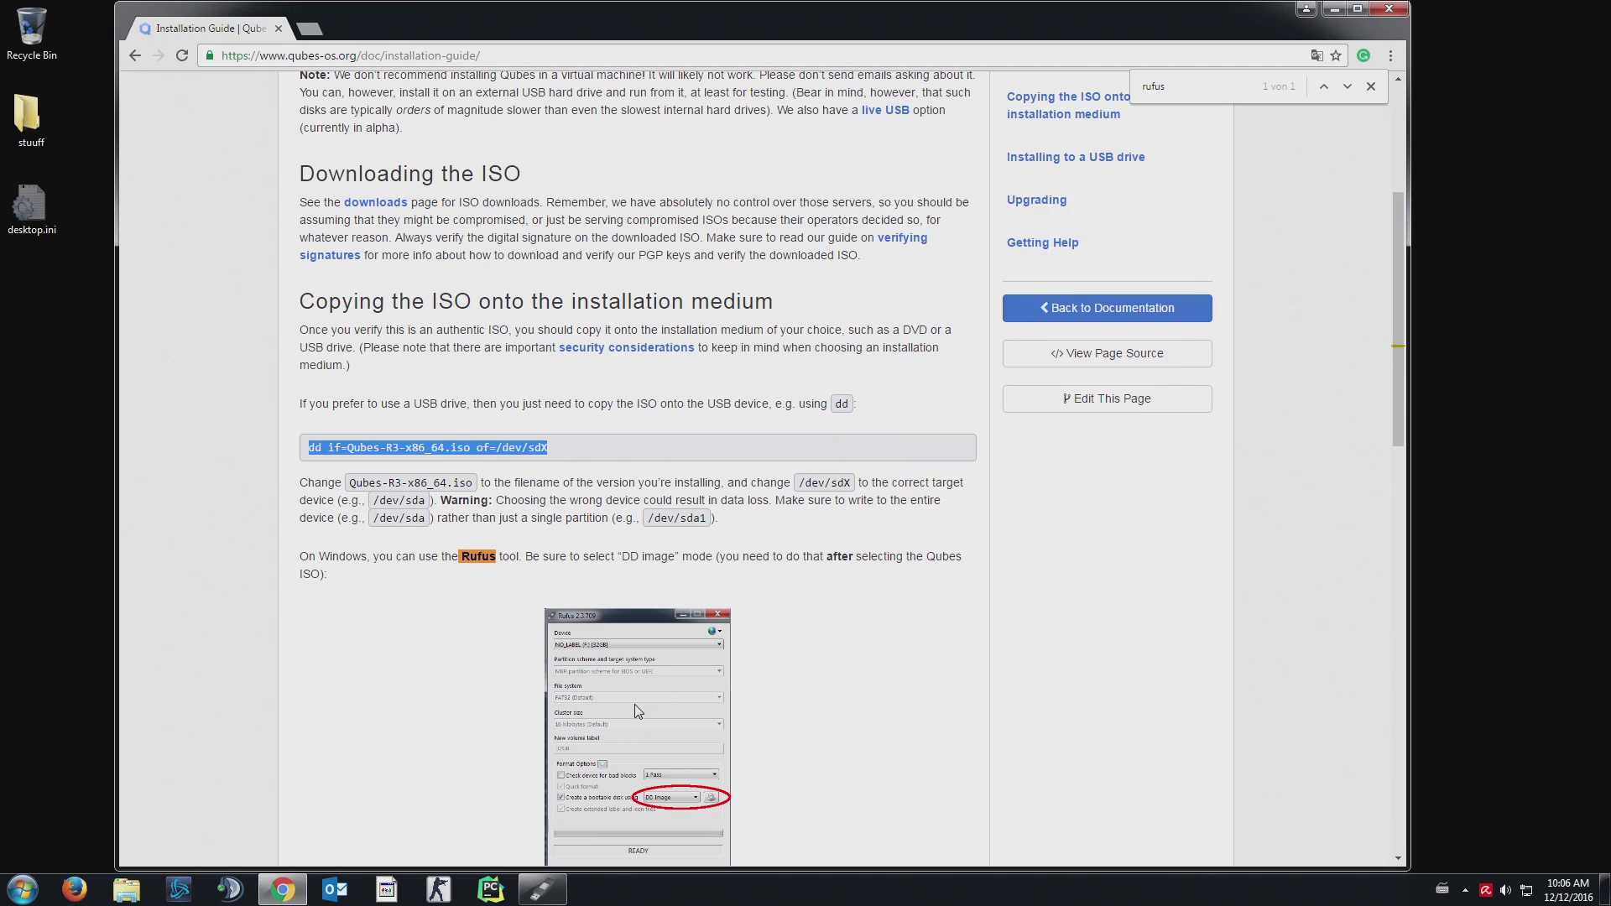
pyautogui.scroll(-2, 635, 703)
pyautogui.rightClick(621, 536)
# Open the reference Rufus screenshot in its own tab and return to Rufus
pyautogui.click(679, 547)
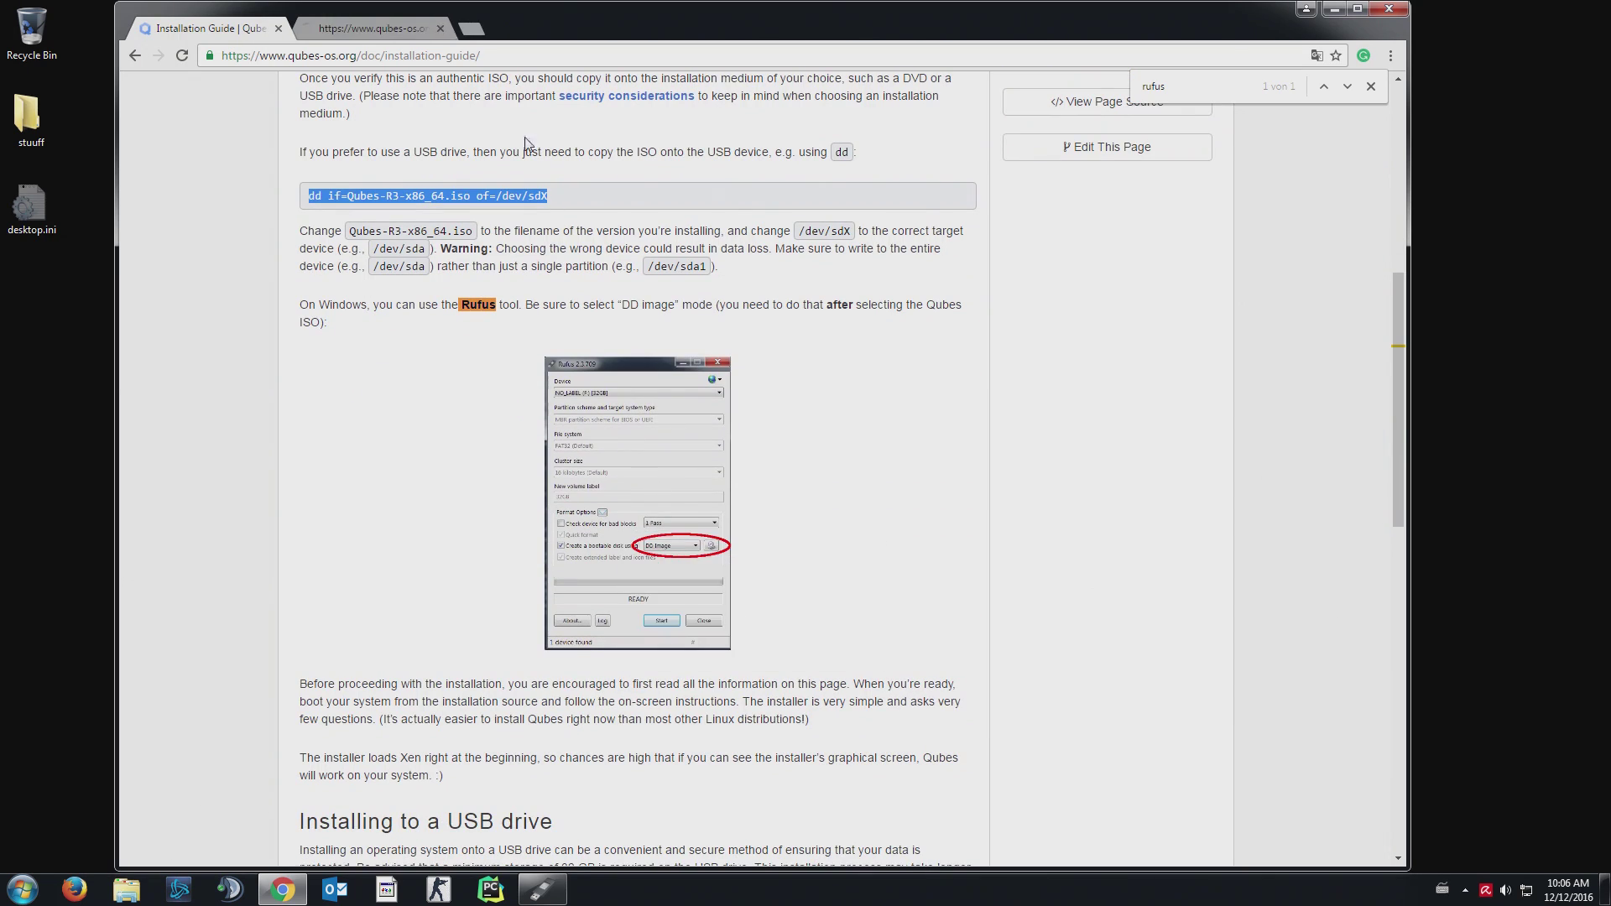
pyautogui.click(355, 25)
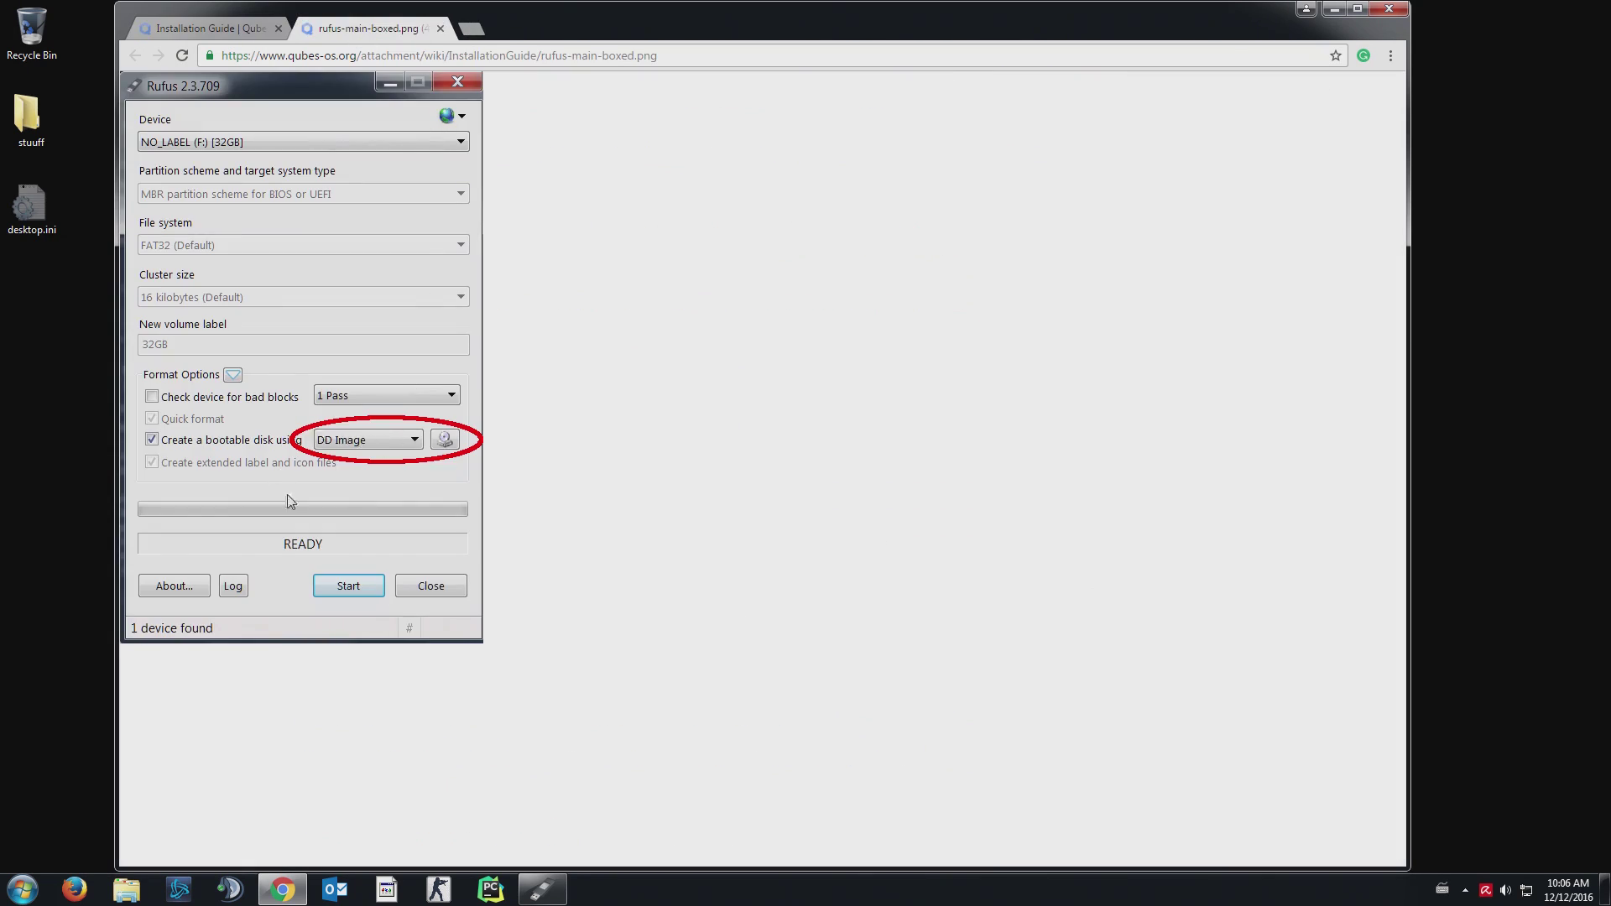
pyautogui.click(562, 895)
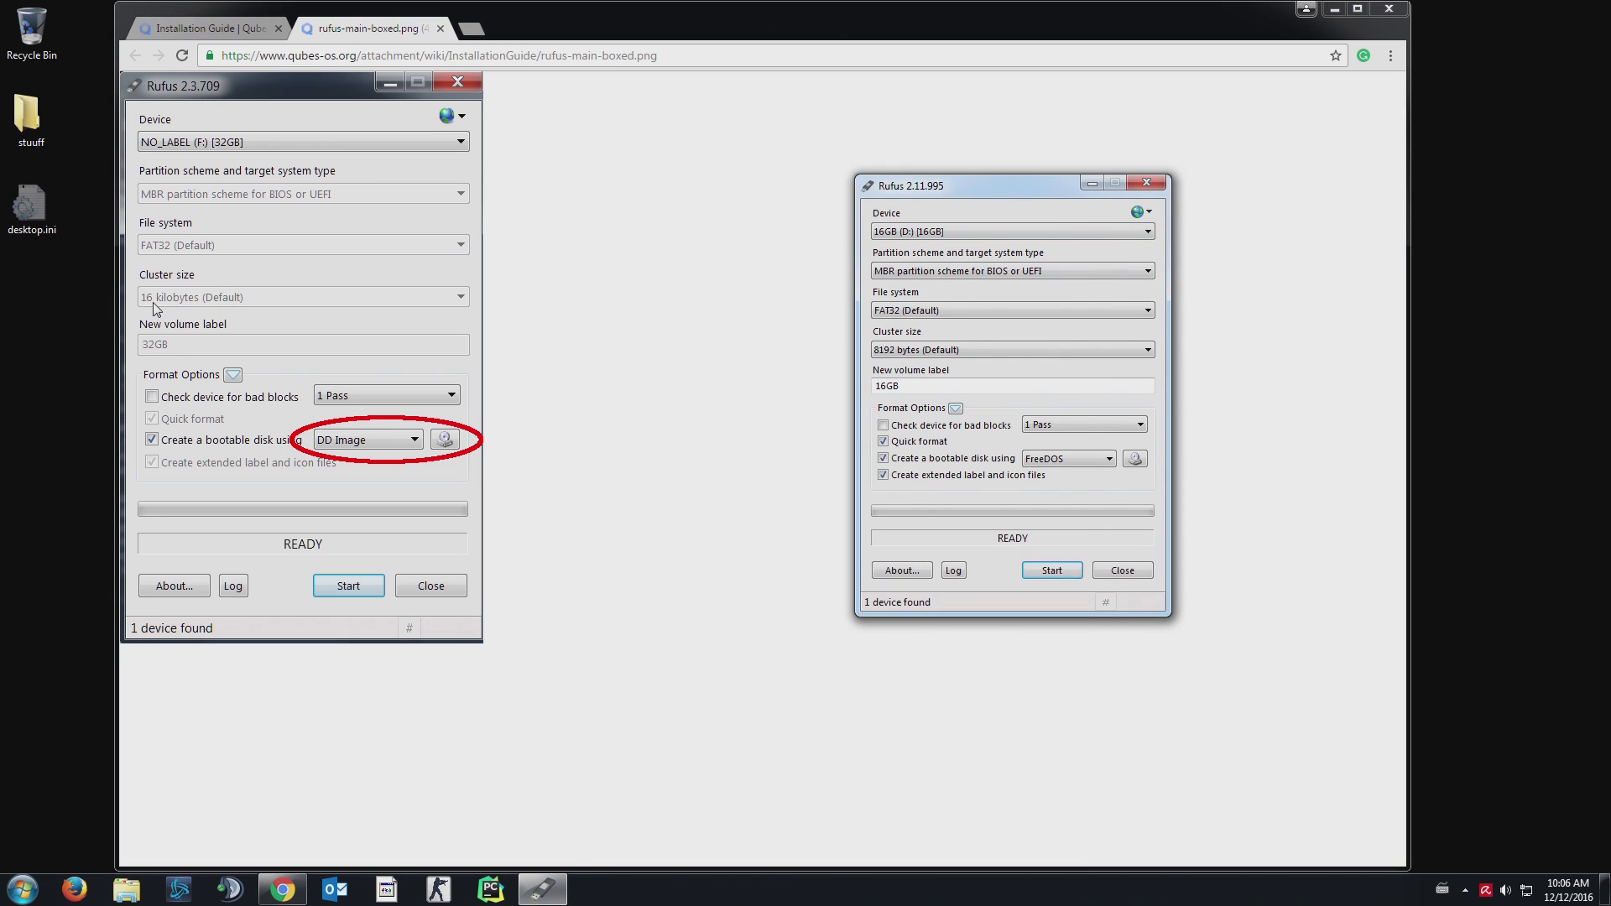
# Set Rufus to 16 kilobyte clusters and DD Image bootable mode
pyautogui.click(901, 352)
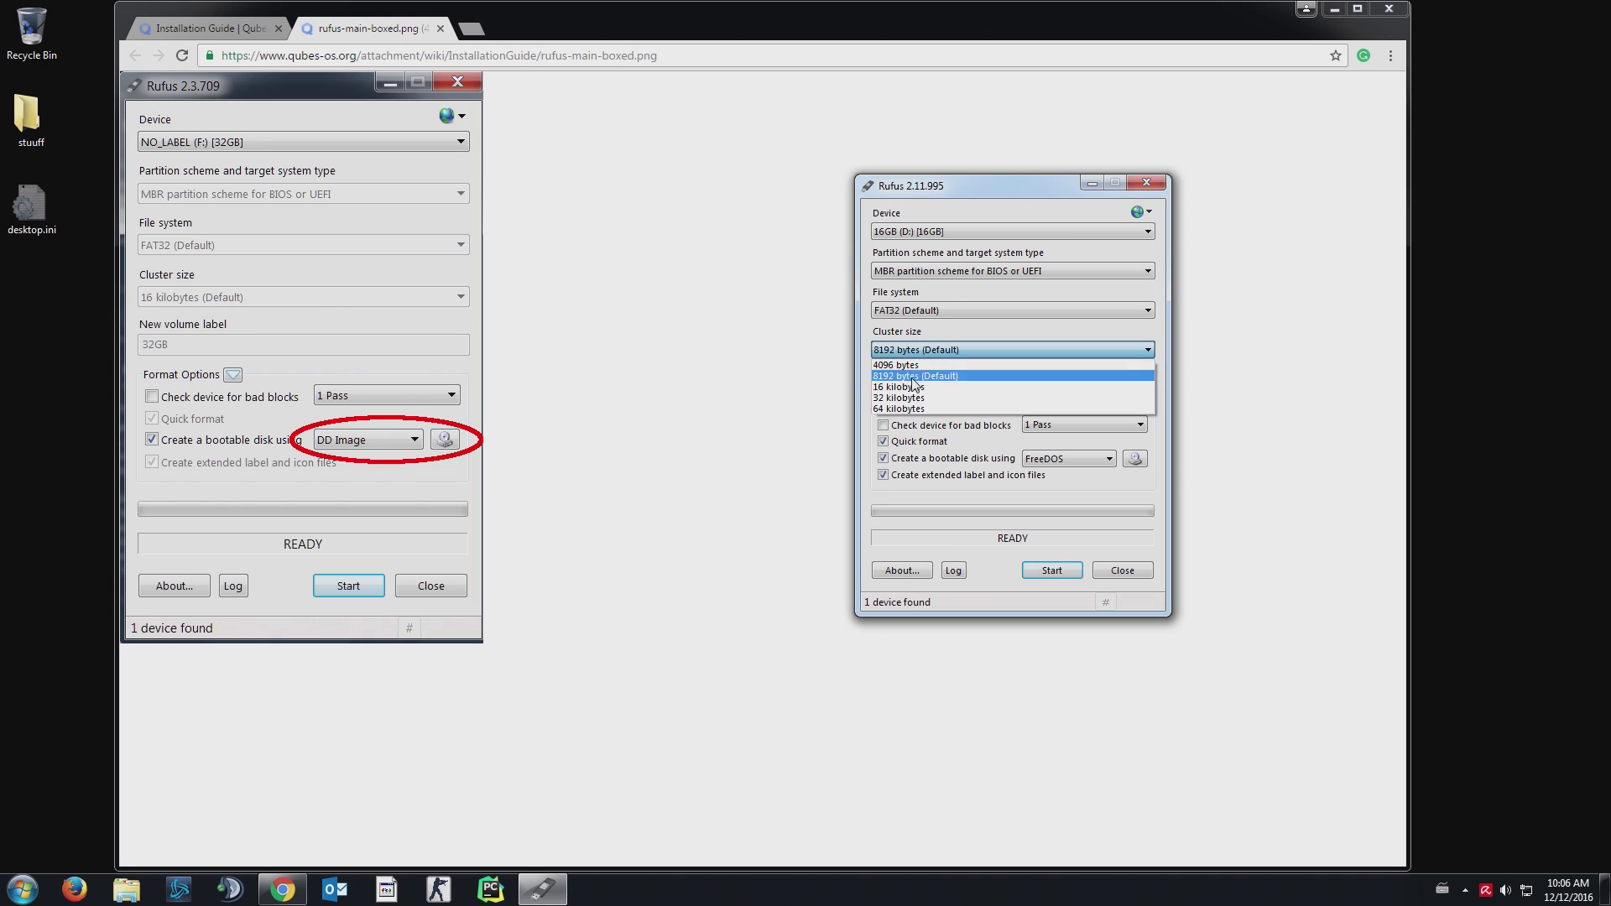
pyautogui.click(913, 385)
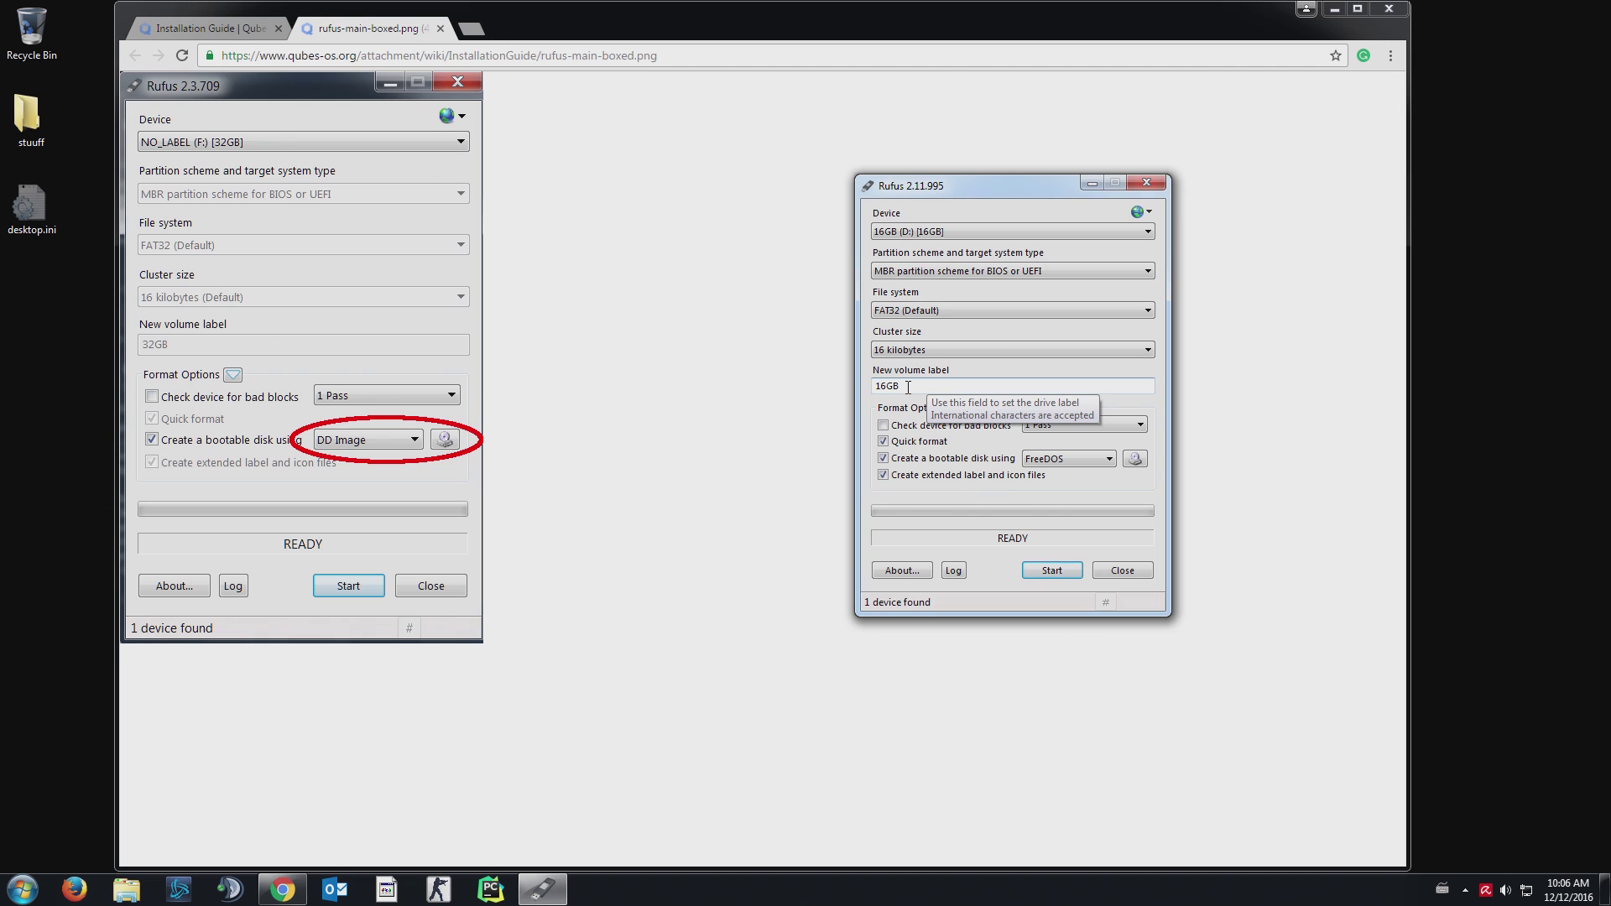
pyautogui.click(1057, 459)
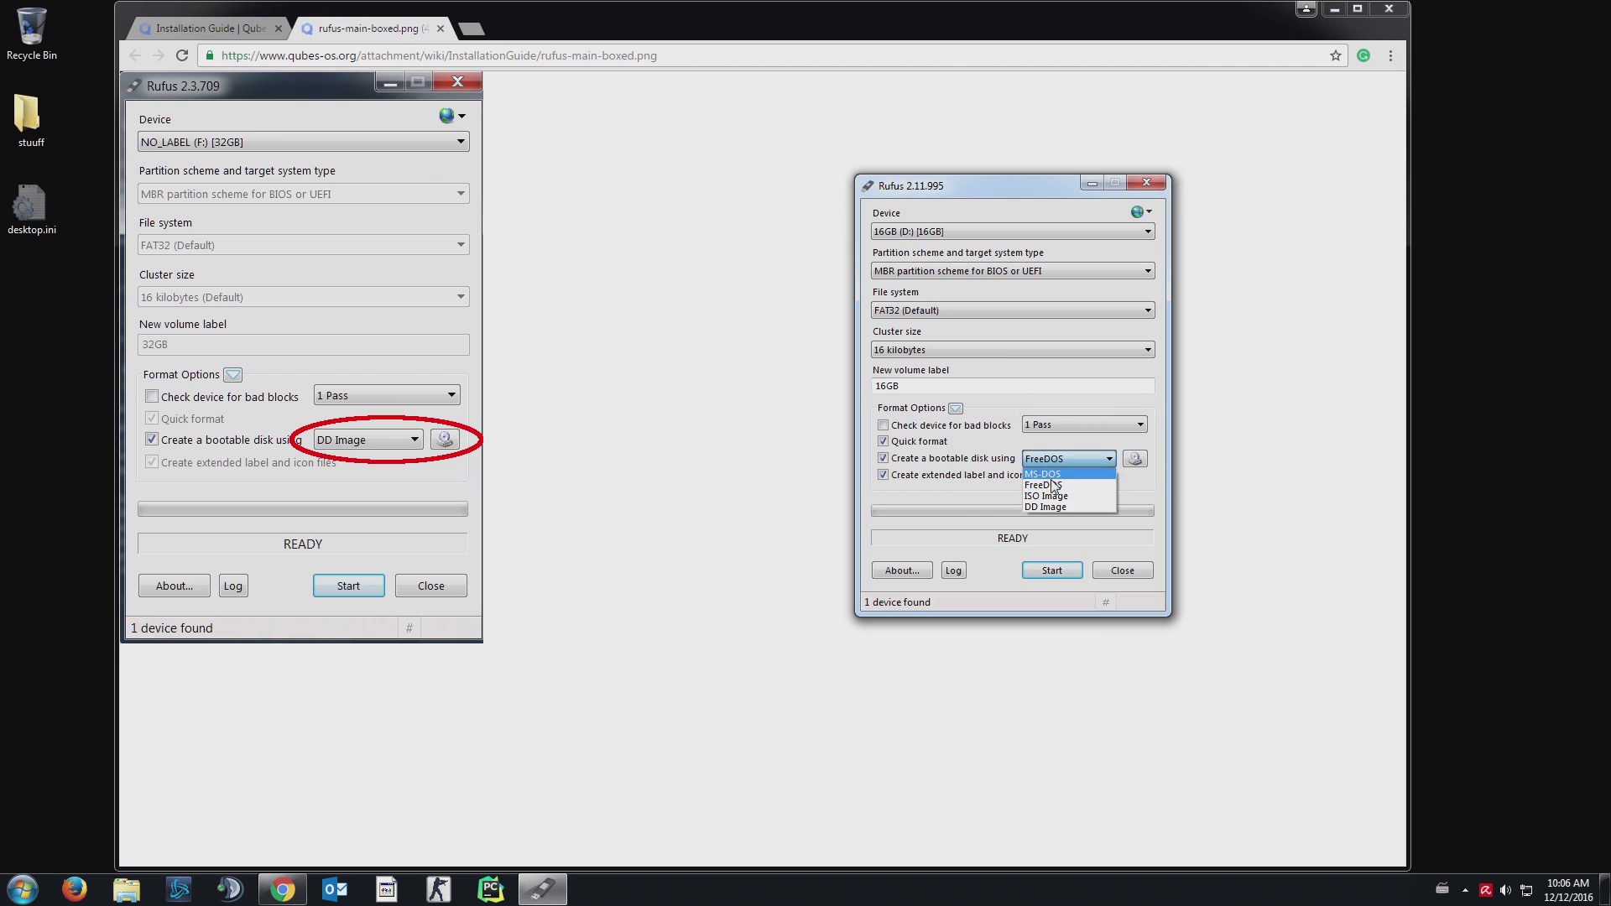
pyautogui.click(1045, 506)
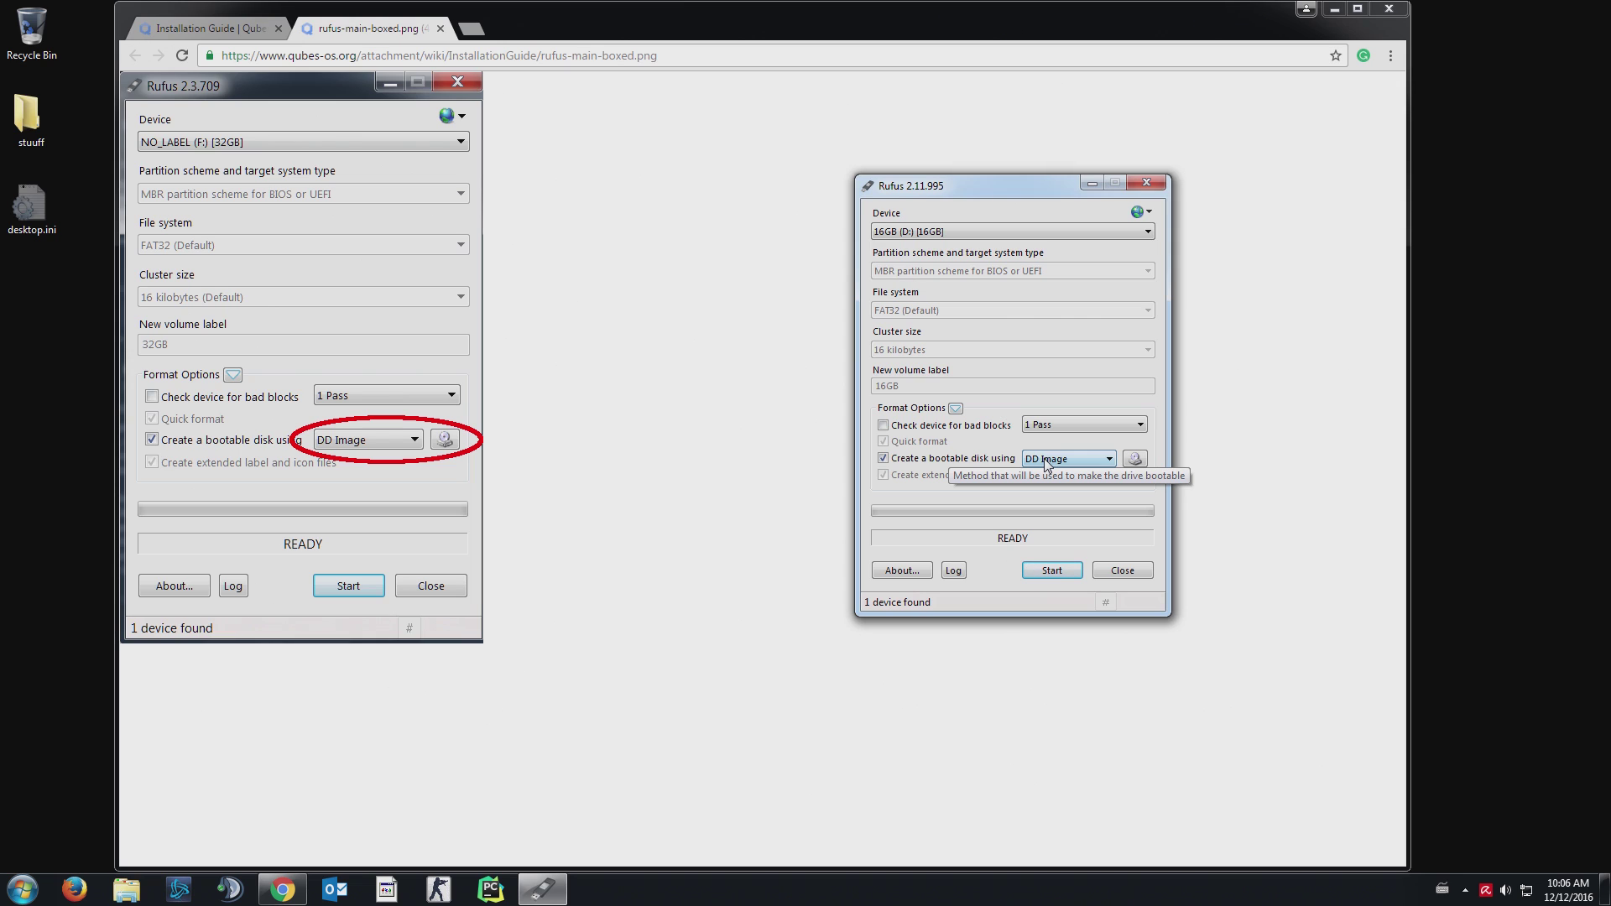
# Try starting, dismiss the no-image error, and bring up the boot image file picker
pyautogui.click(1051, 571)
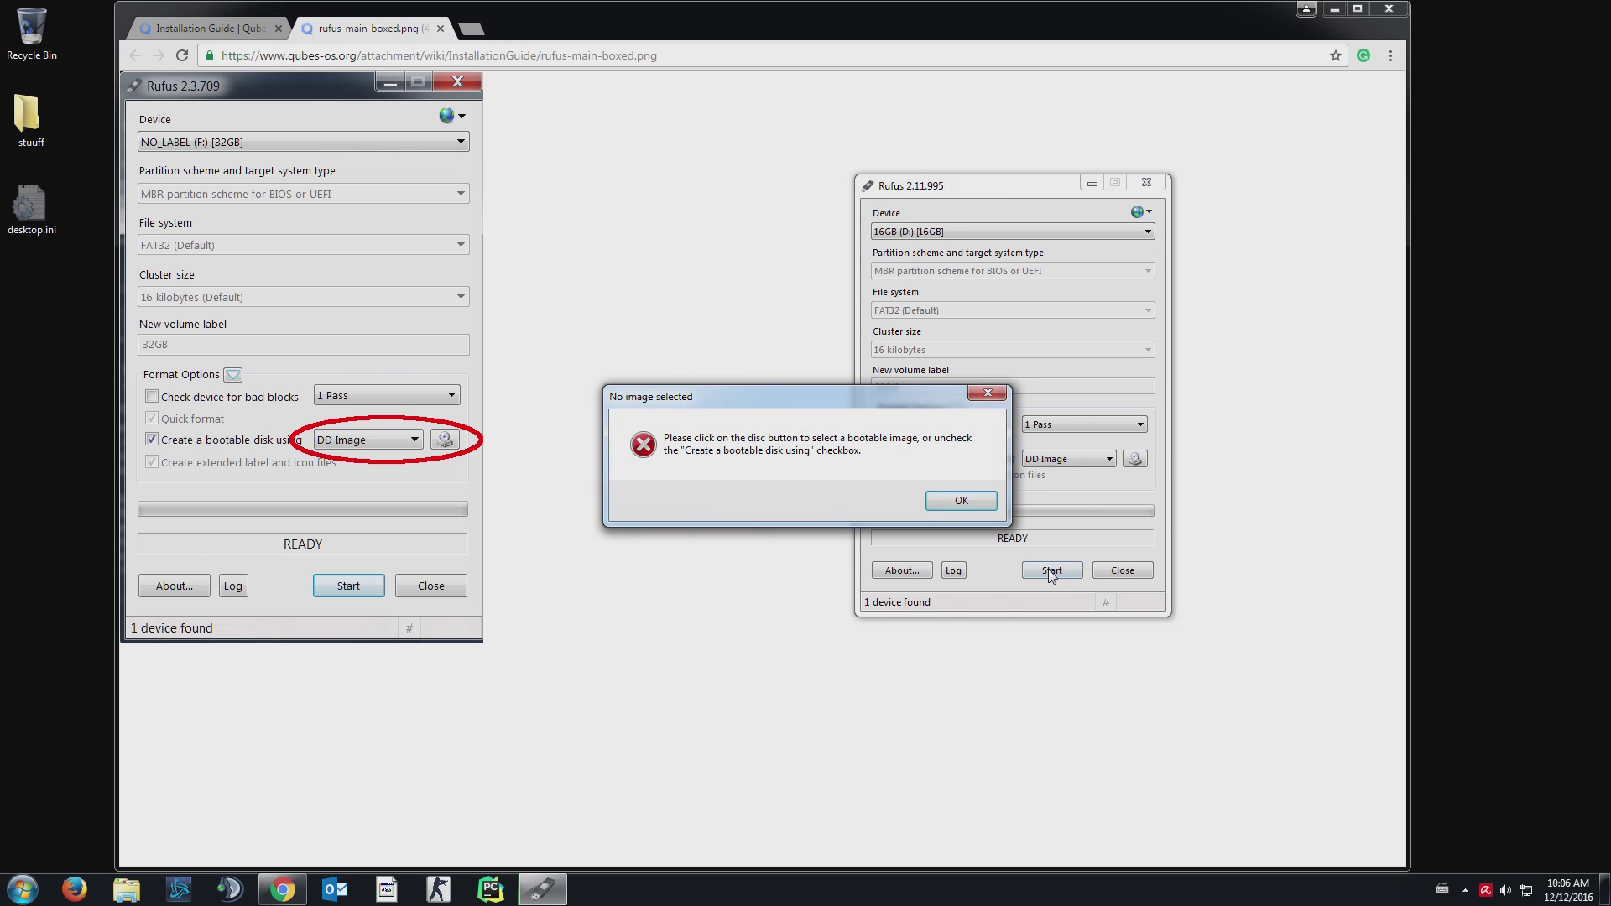
pyautogui.click(962, 504)
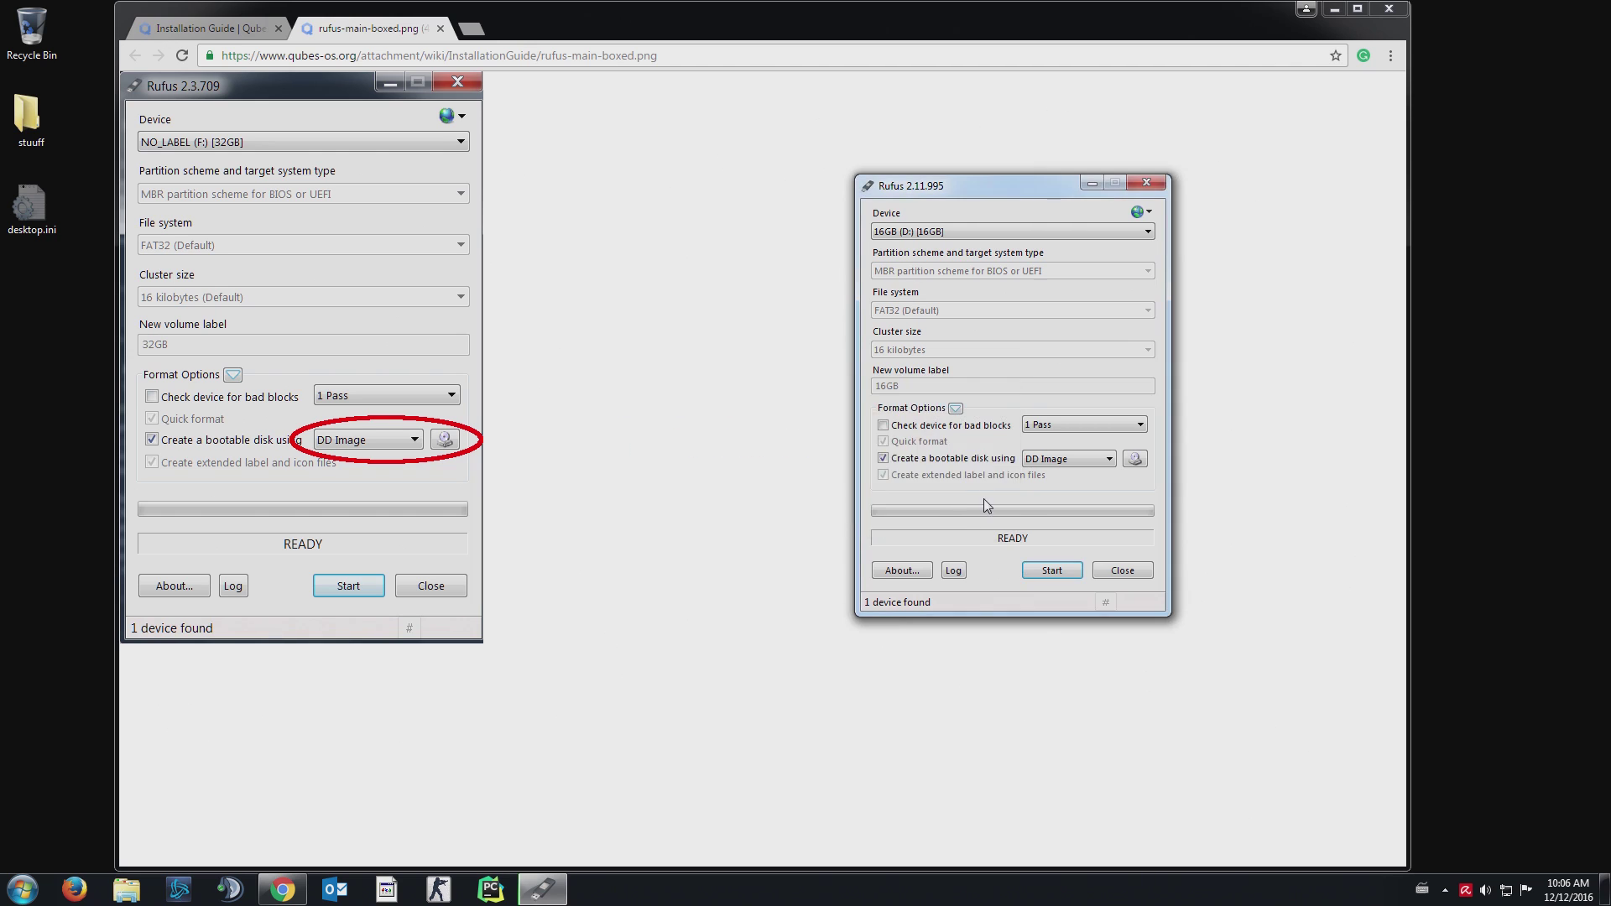
pyautogui.click(1137, 462)
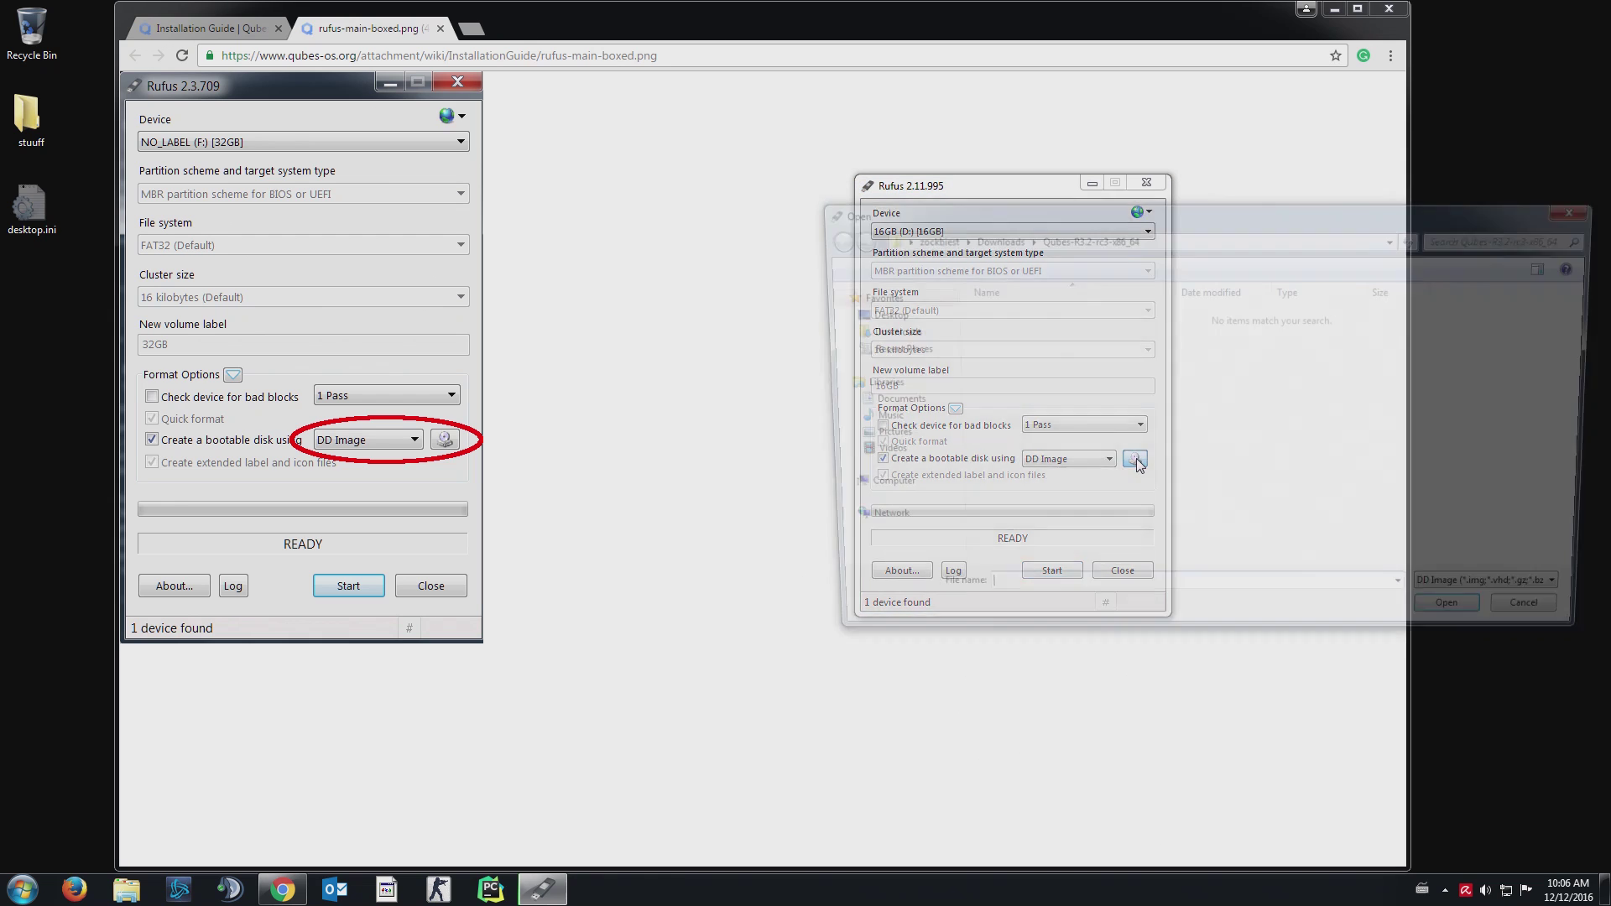
# Load Qubes-R3.2-rc3-x86_64.iso from its folder with all file types shown
pyautogui.click(880, 332)
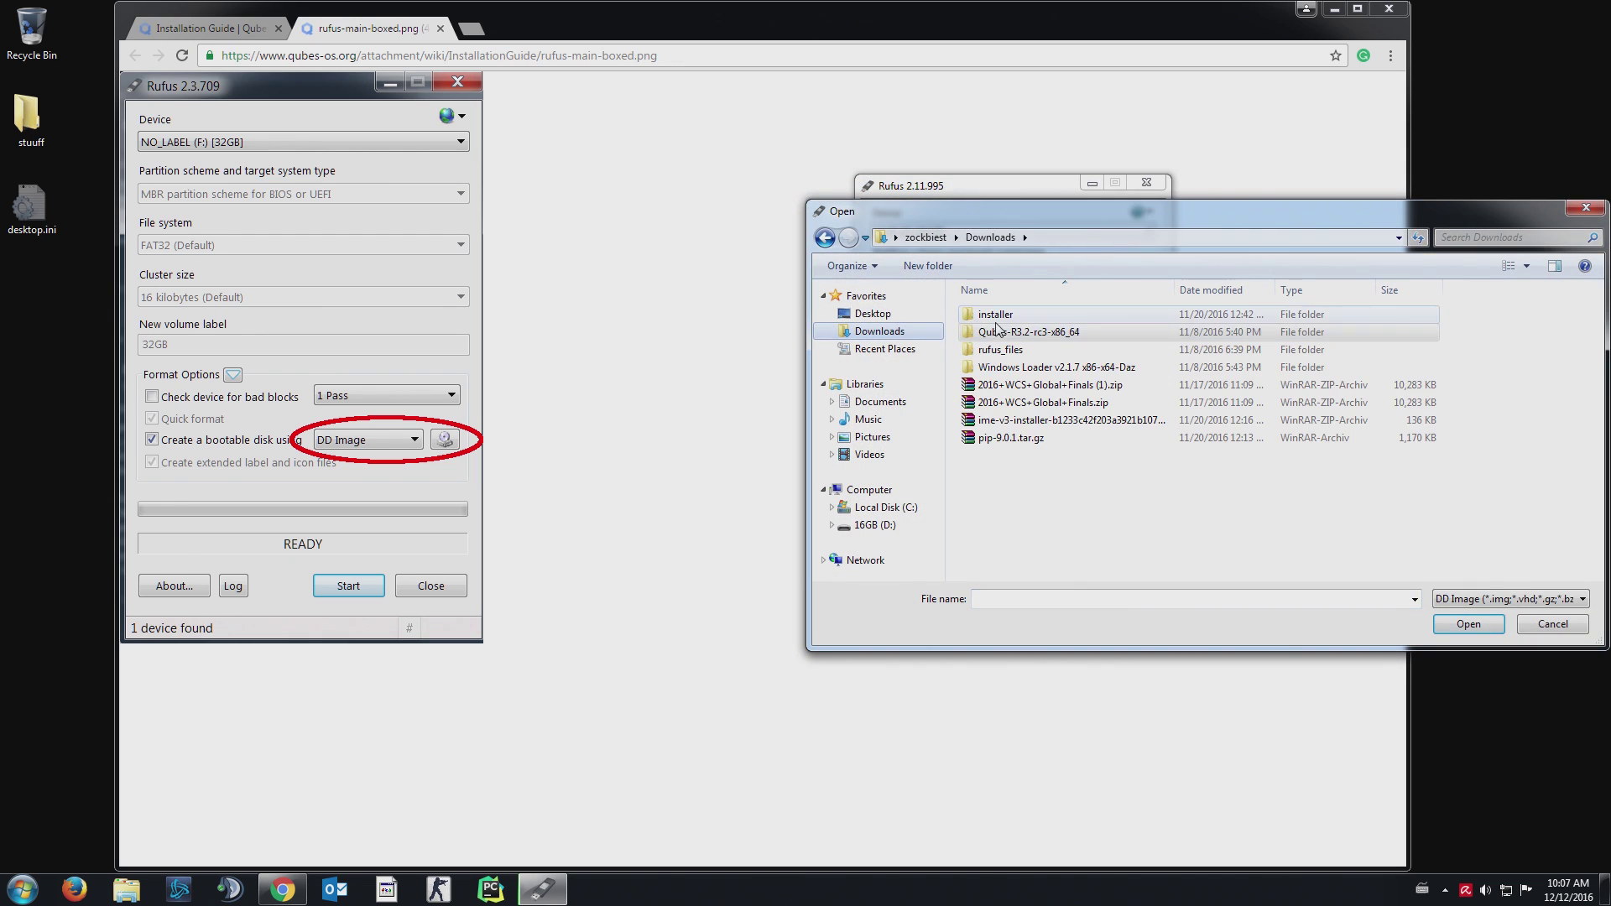
pyautogui.doubleClick(1009, 338)
pyautogui.click(1512, 600)
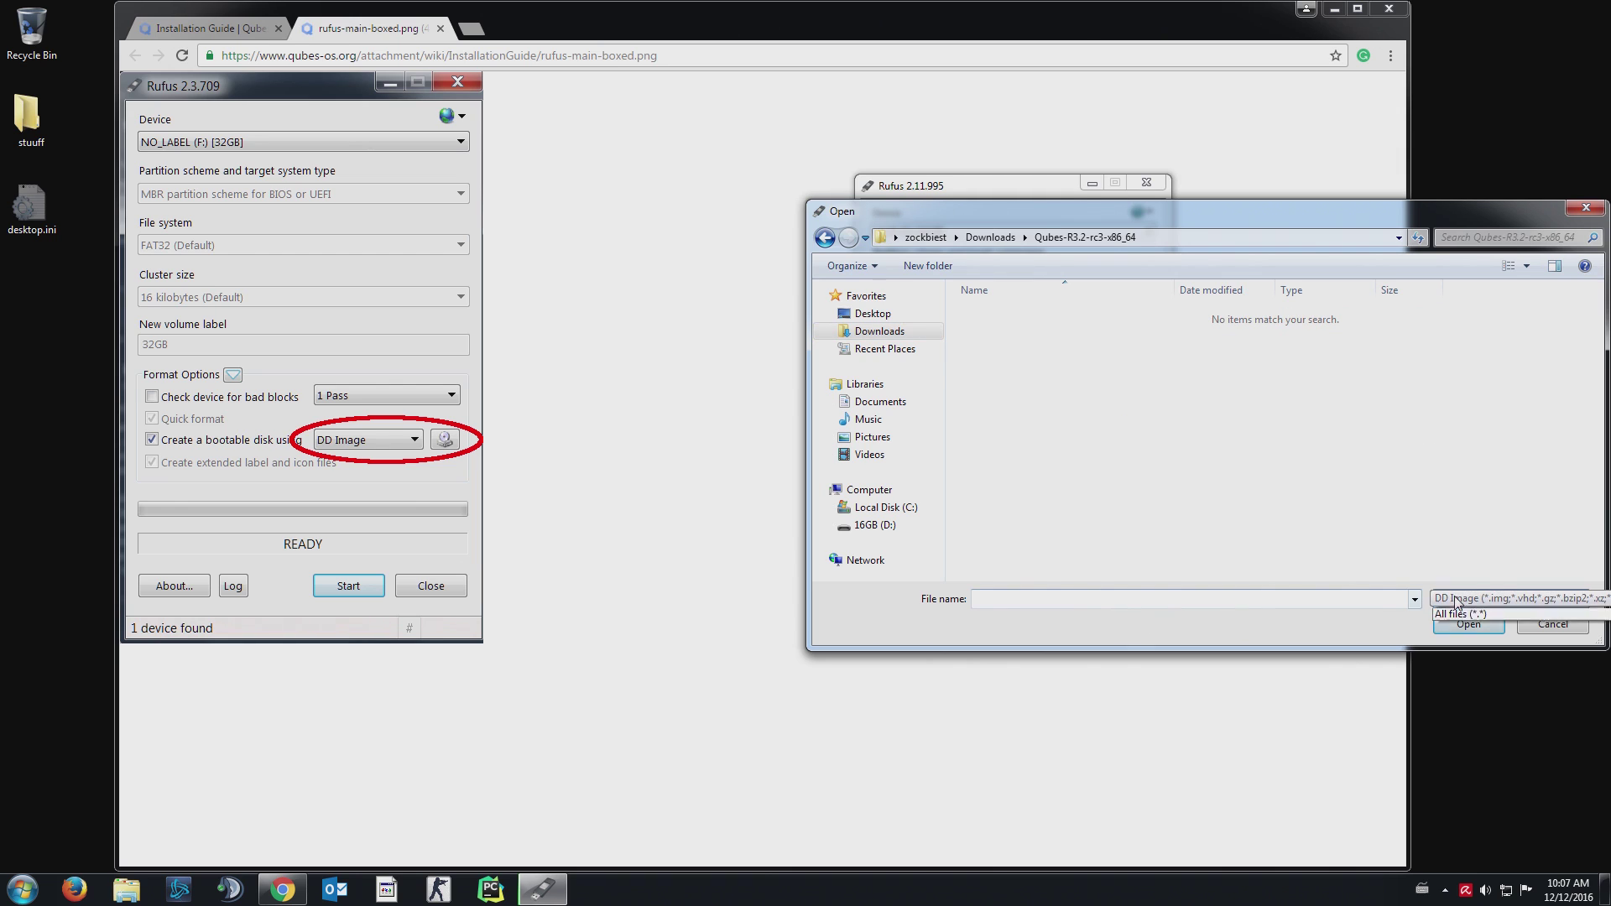
pyautogui.click(1511, 625)
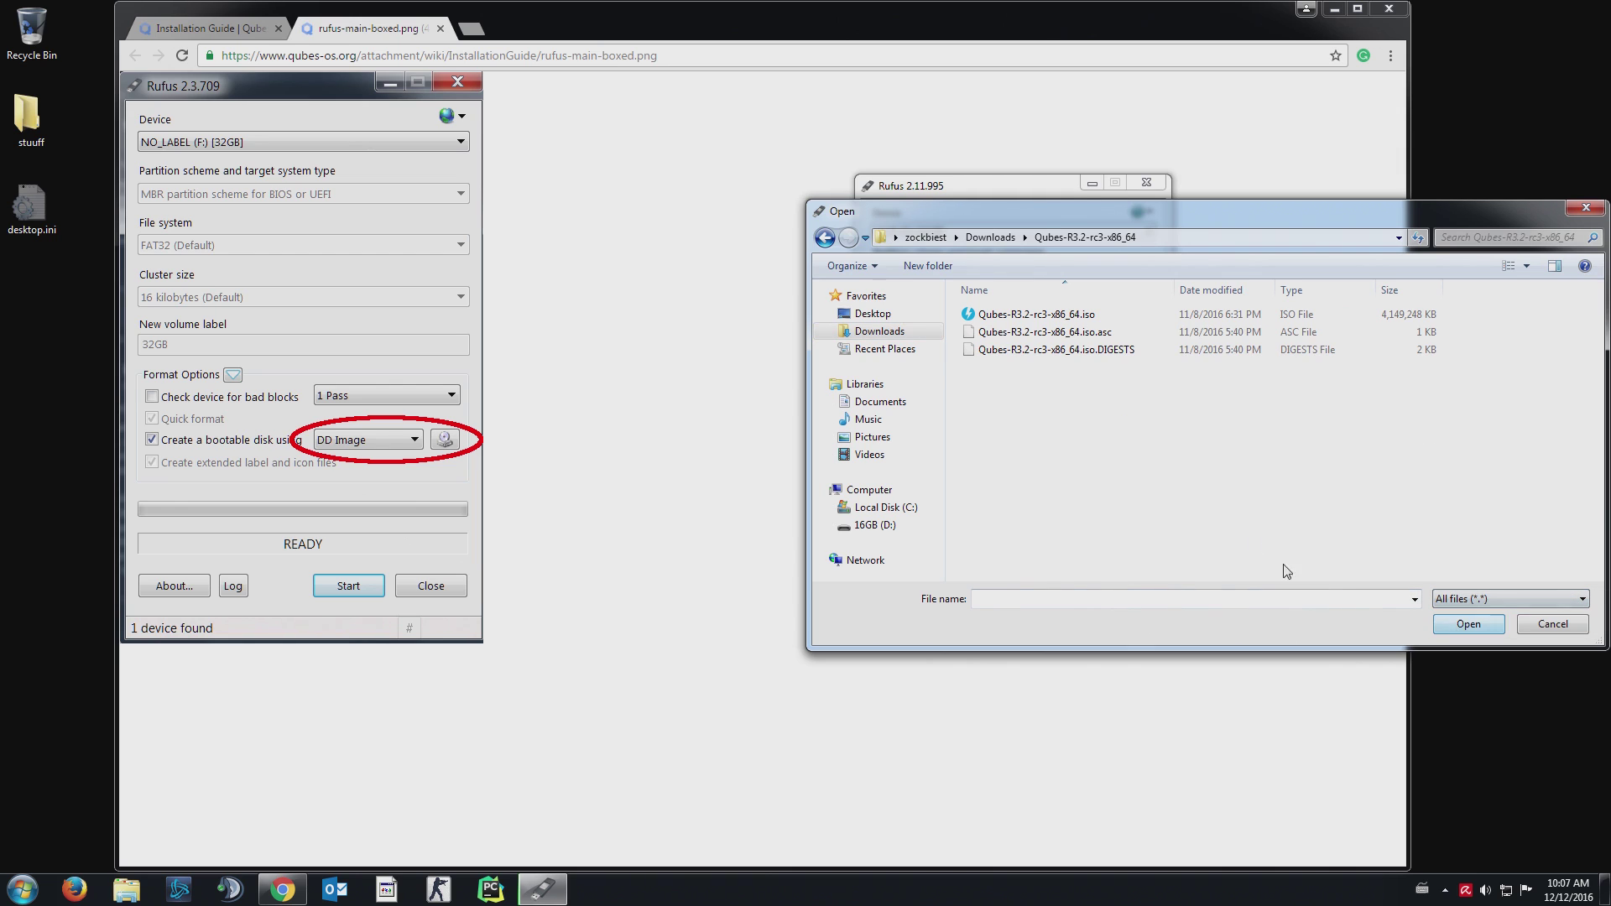
pyautogui.doubleClick(1033, 314)
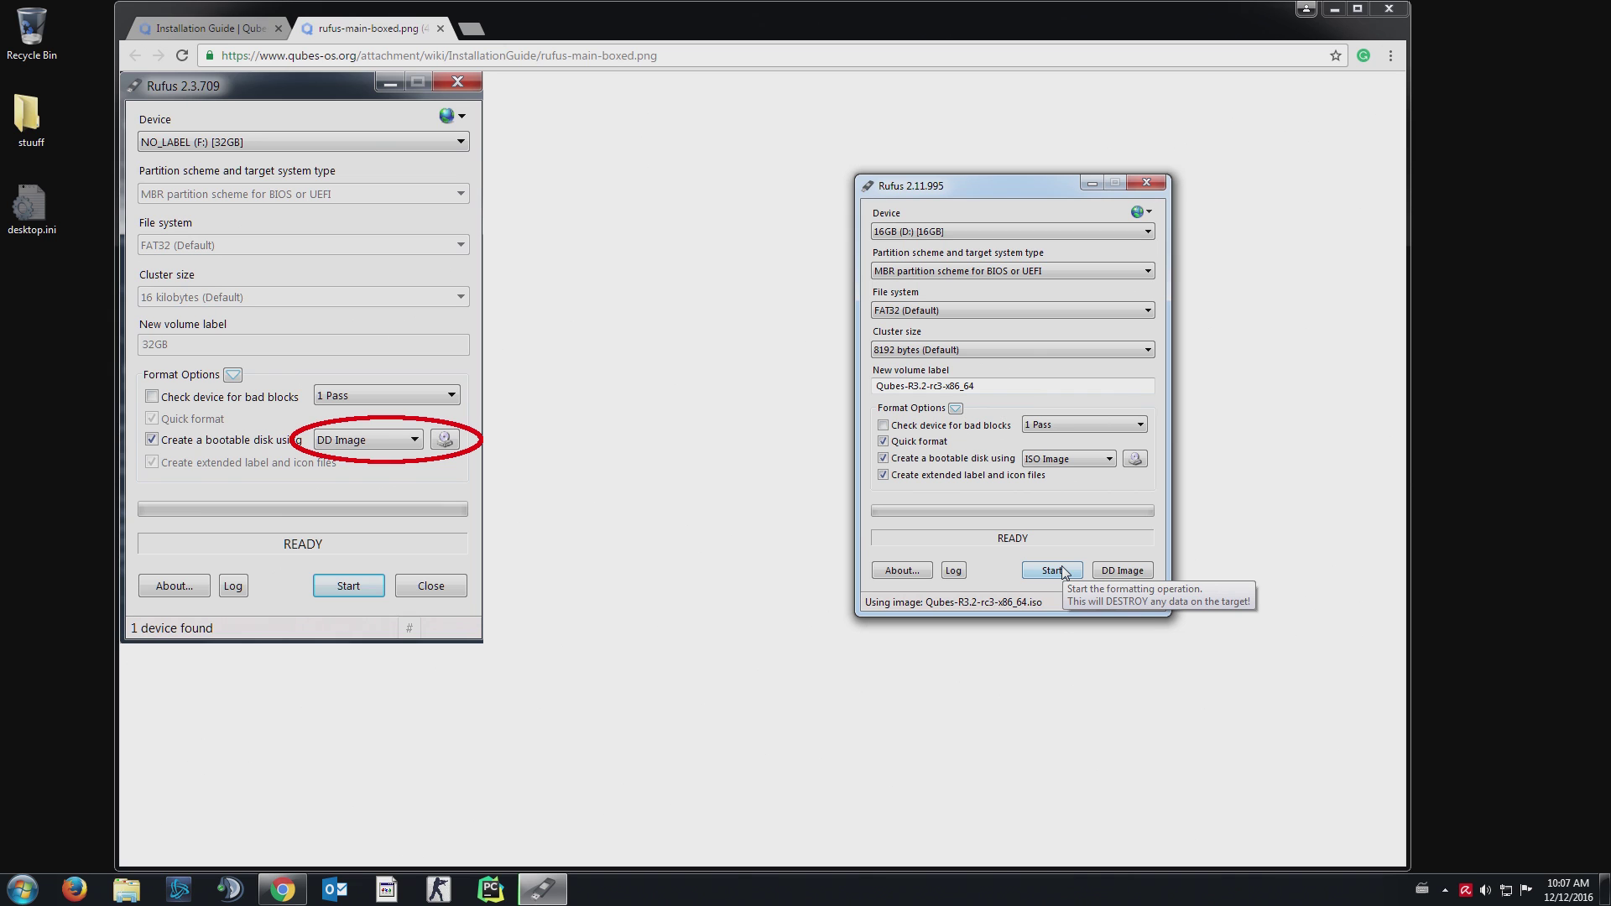
# Start the write, check the guide's DD image instruction, and return to the mode prompt
pyautogui.click(1062, 574)
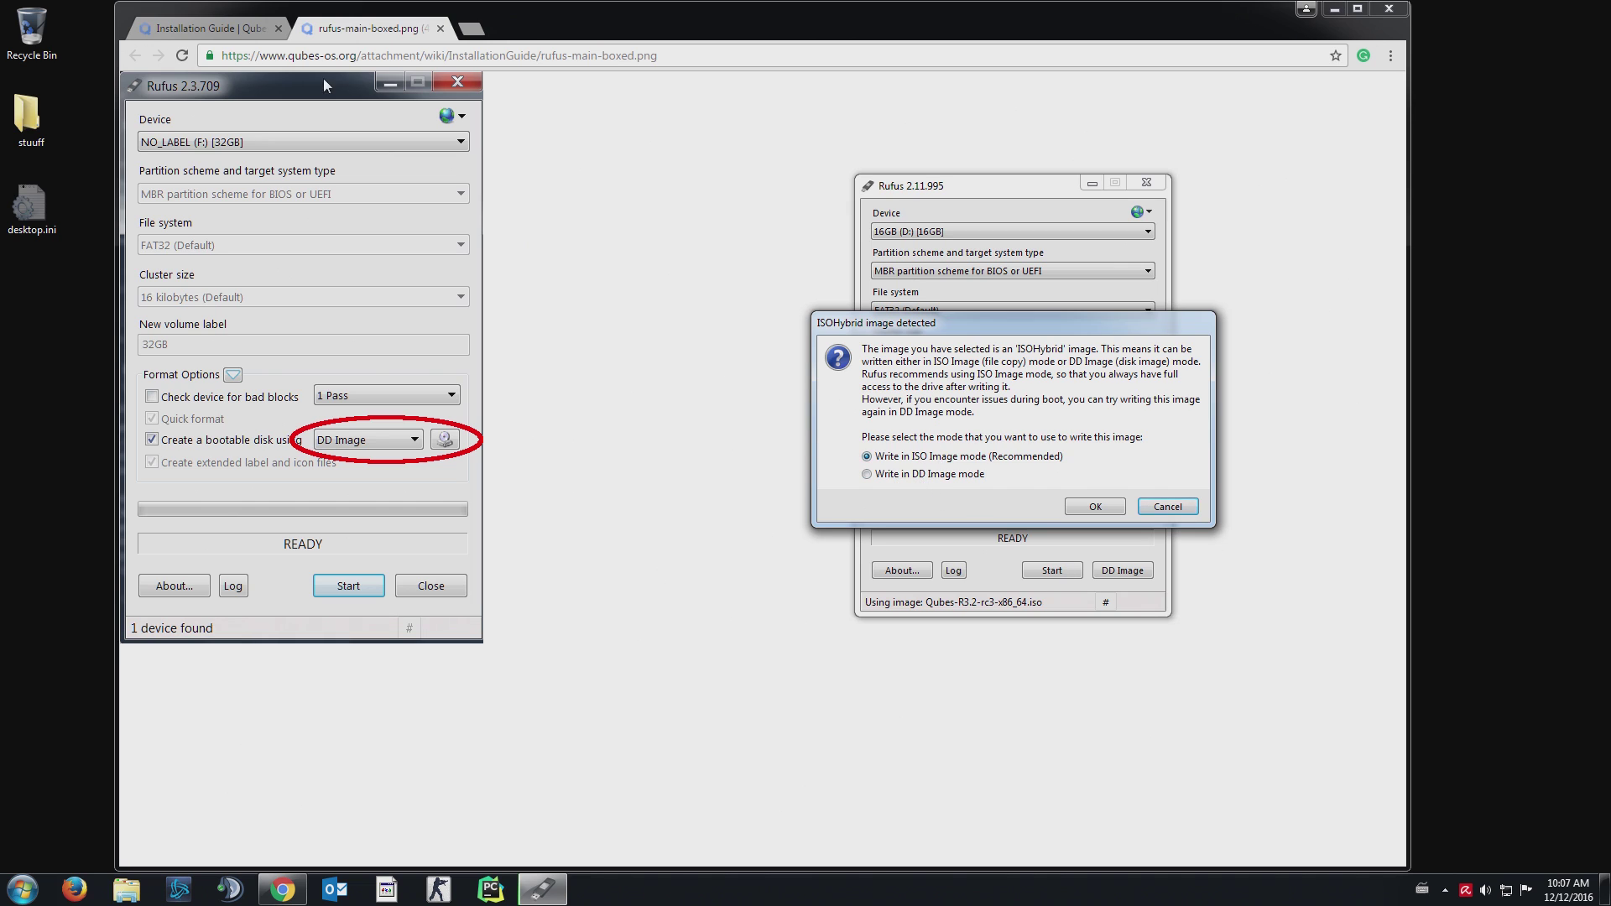
pyautogui.click(201, 34)
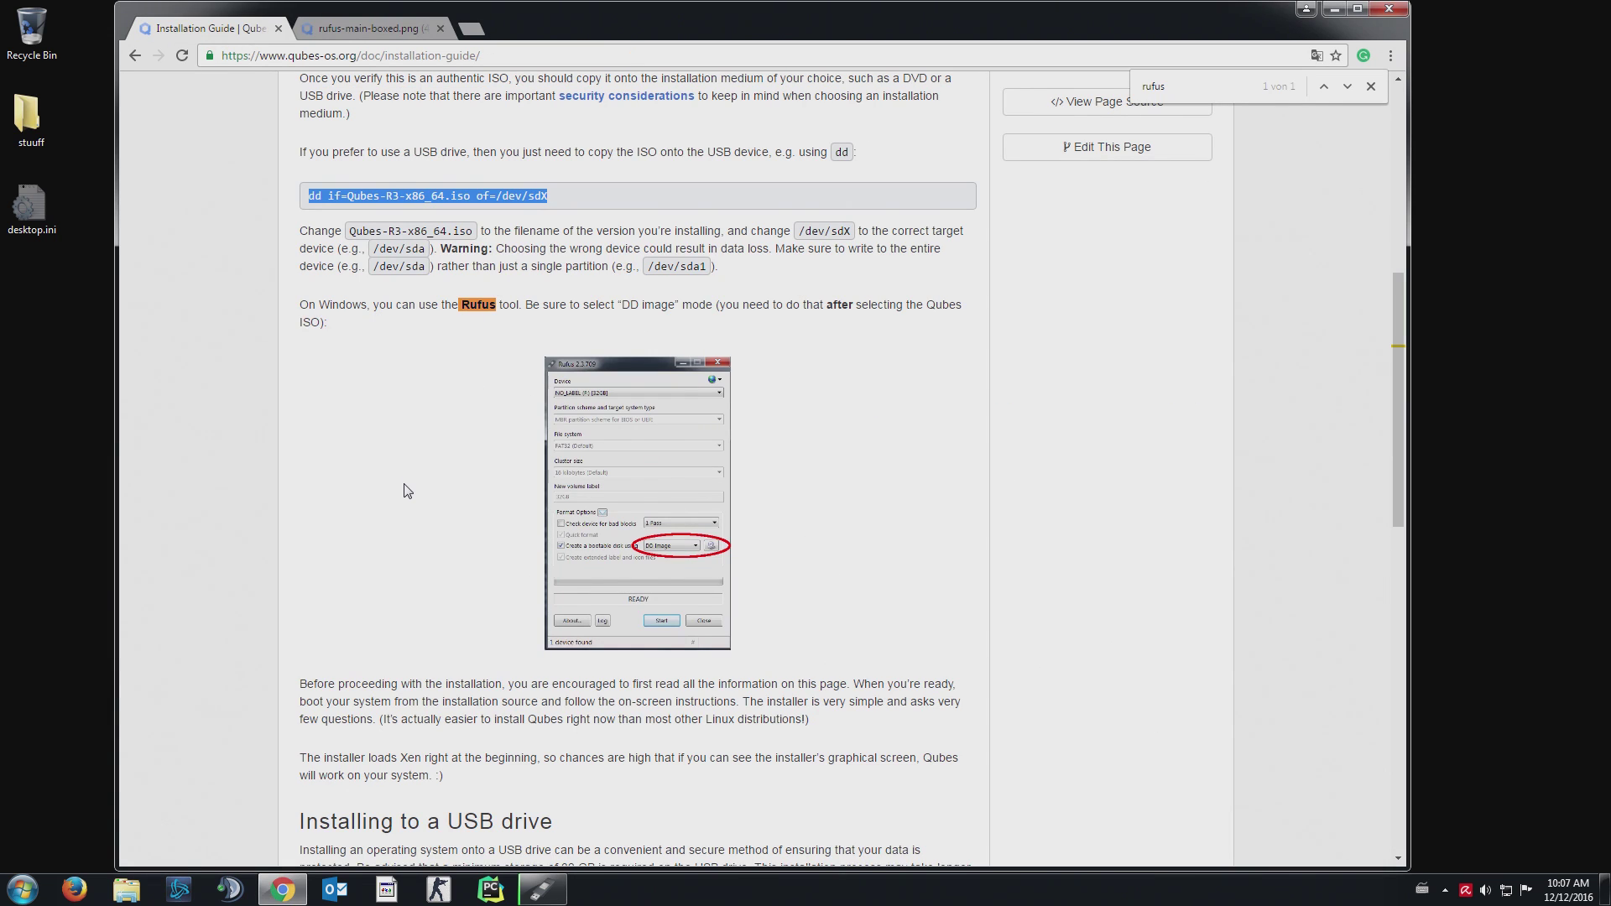
pyautogui.moveTo(526, 305); pyautogui.dragTo(682, 306)
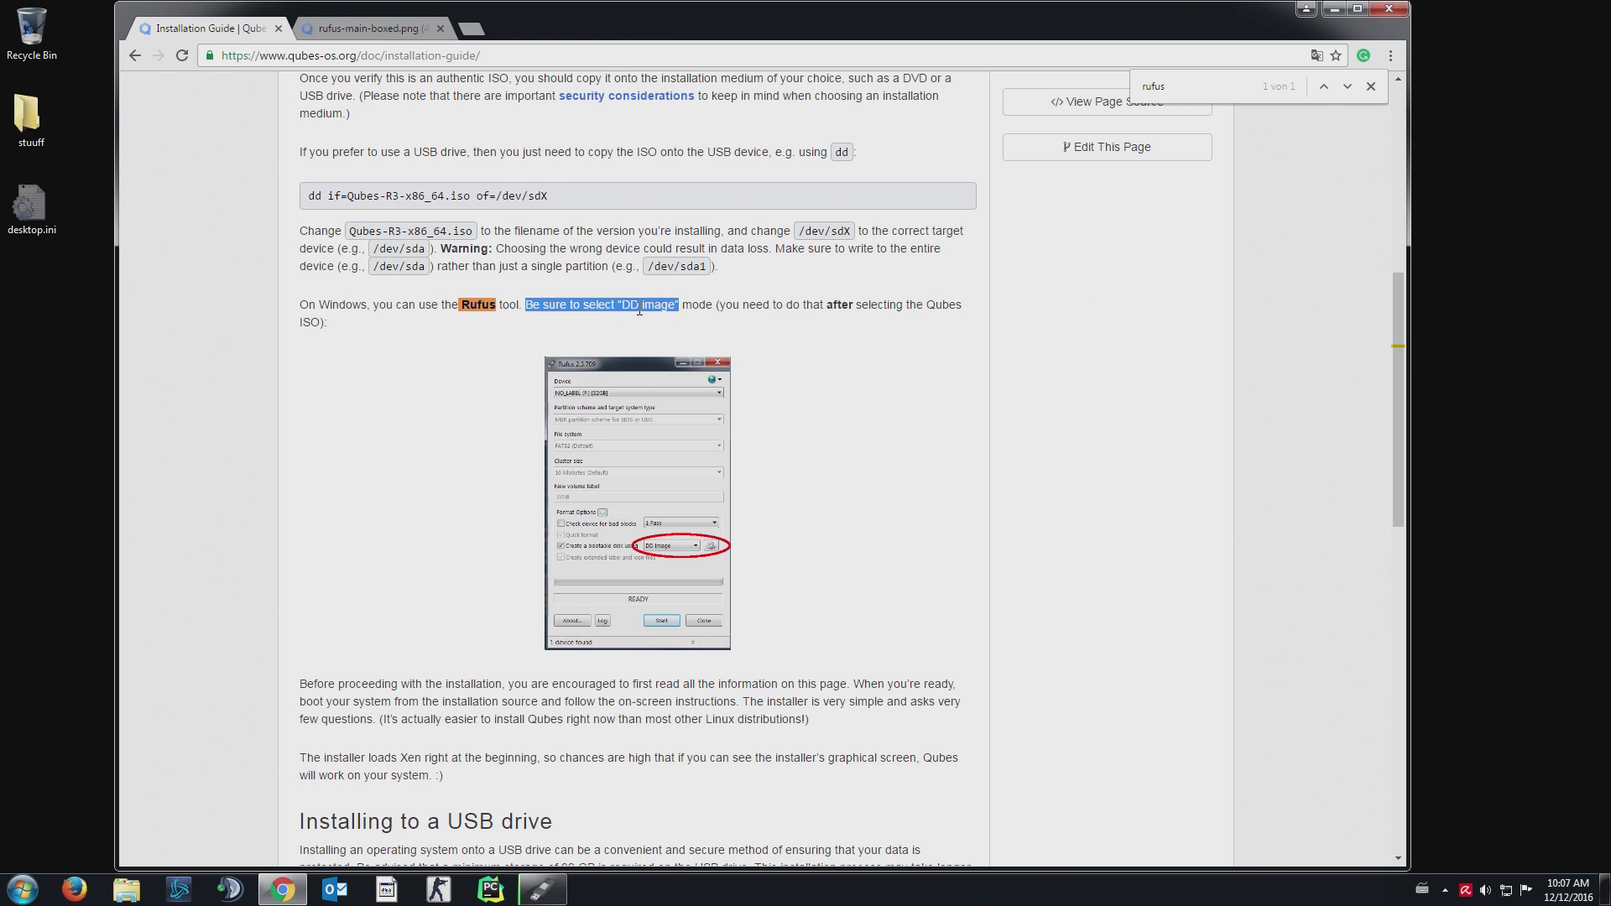
pyautogui.click(542, 891)
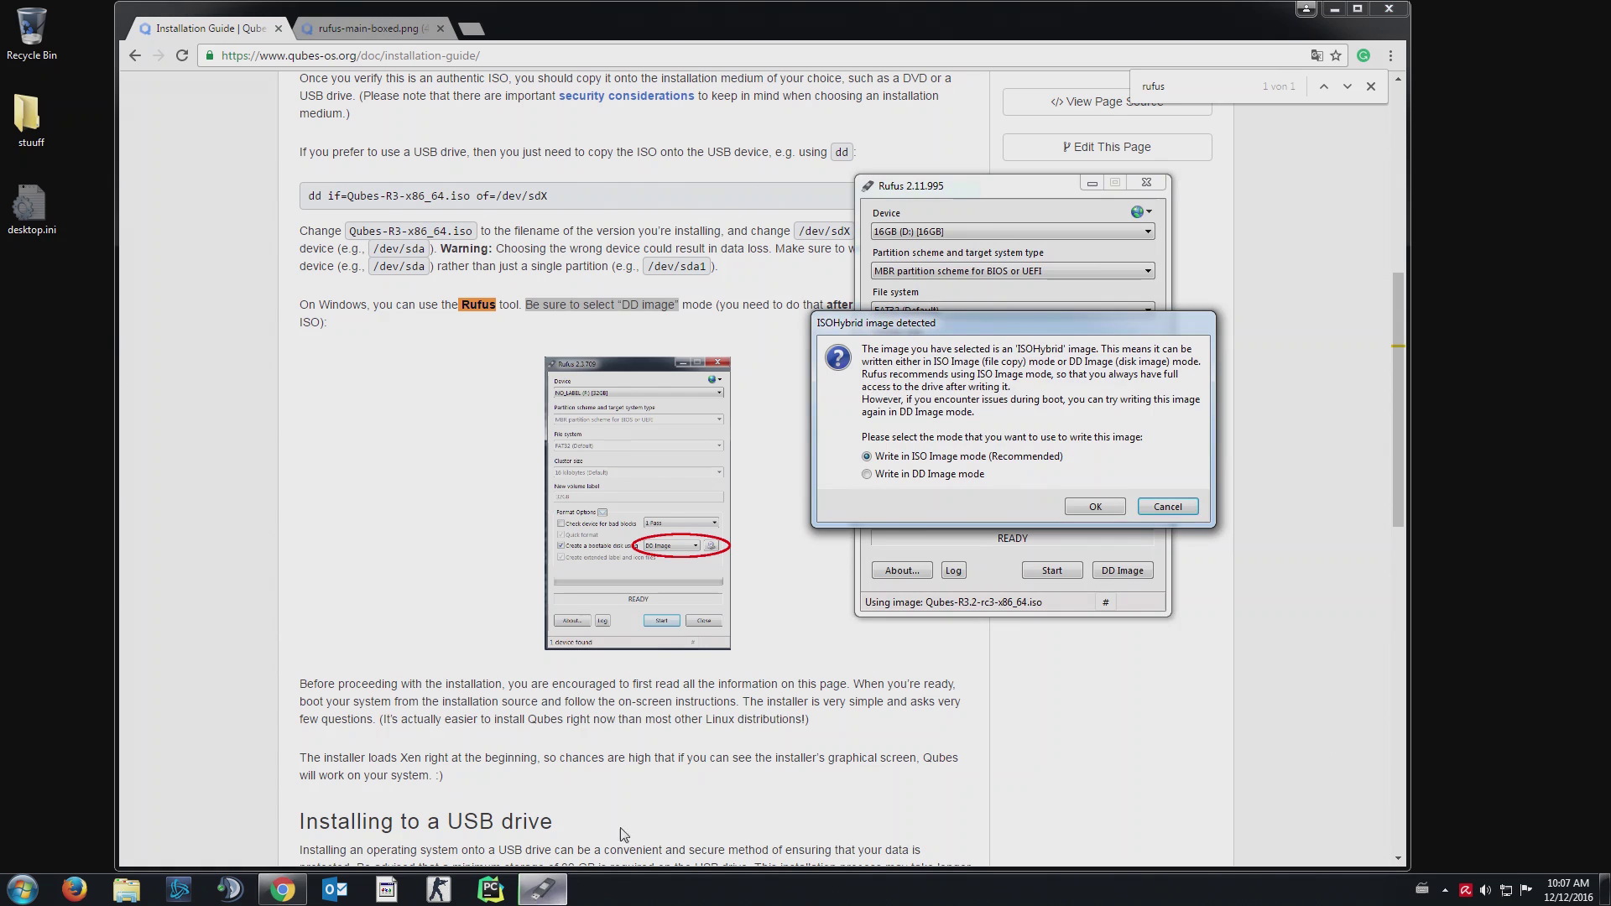
# Write the image in DD Image mode, accept erasing the USB drive, and close Rufus afterward
pyautogui.click(898, 477)
pyautogui.click(1091, 505)
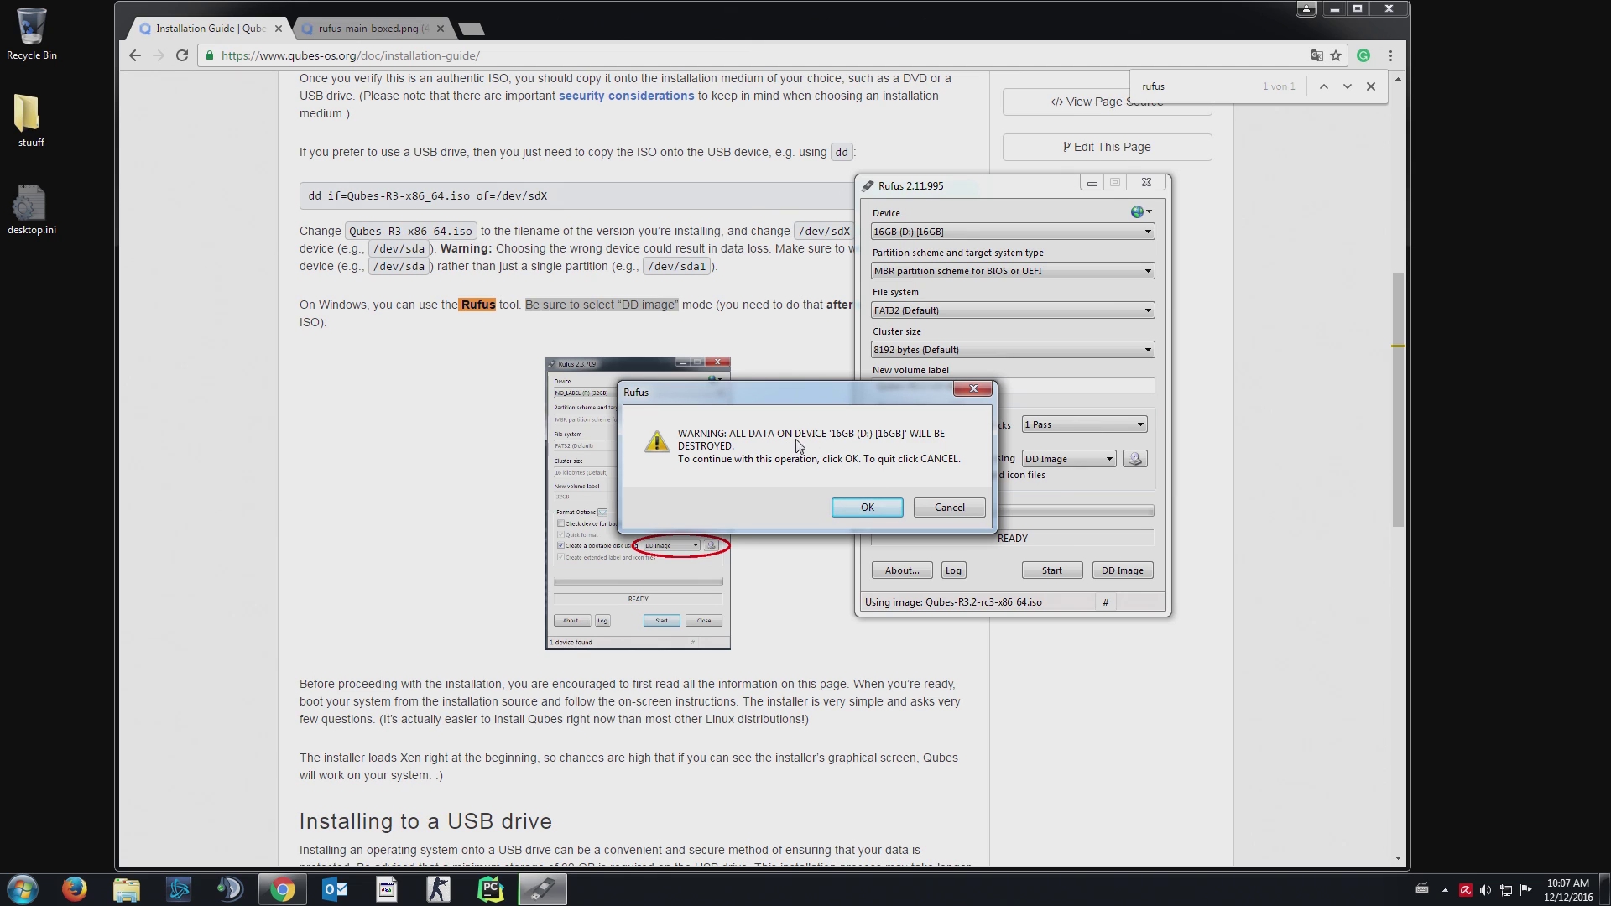
pyautogui.click(872, 504)
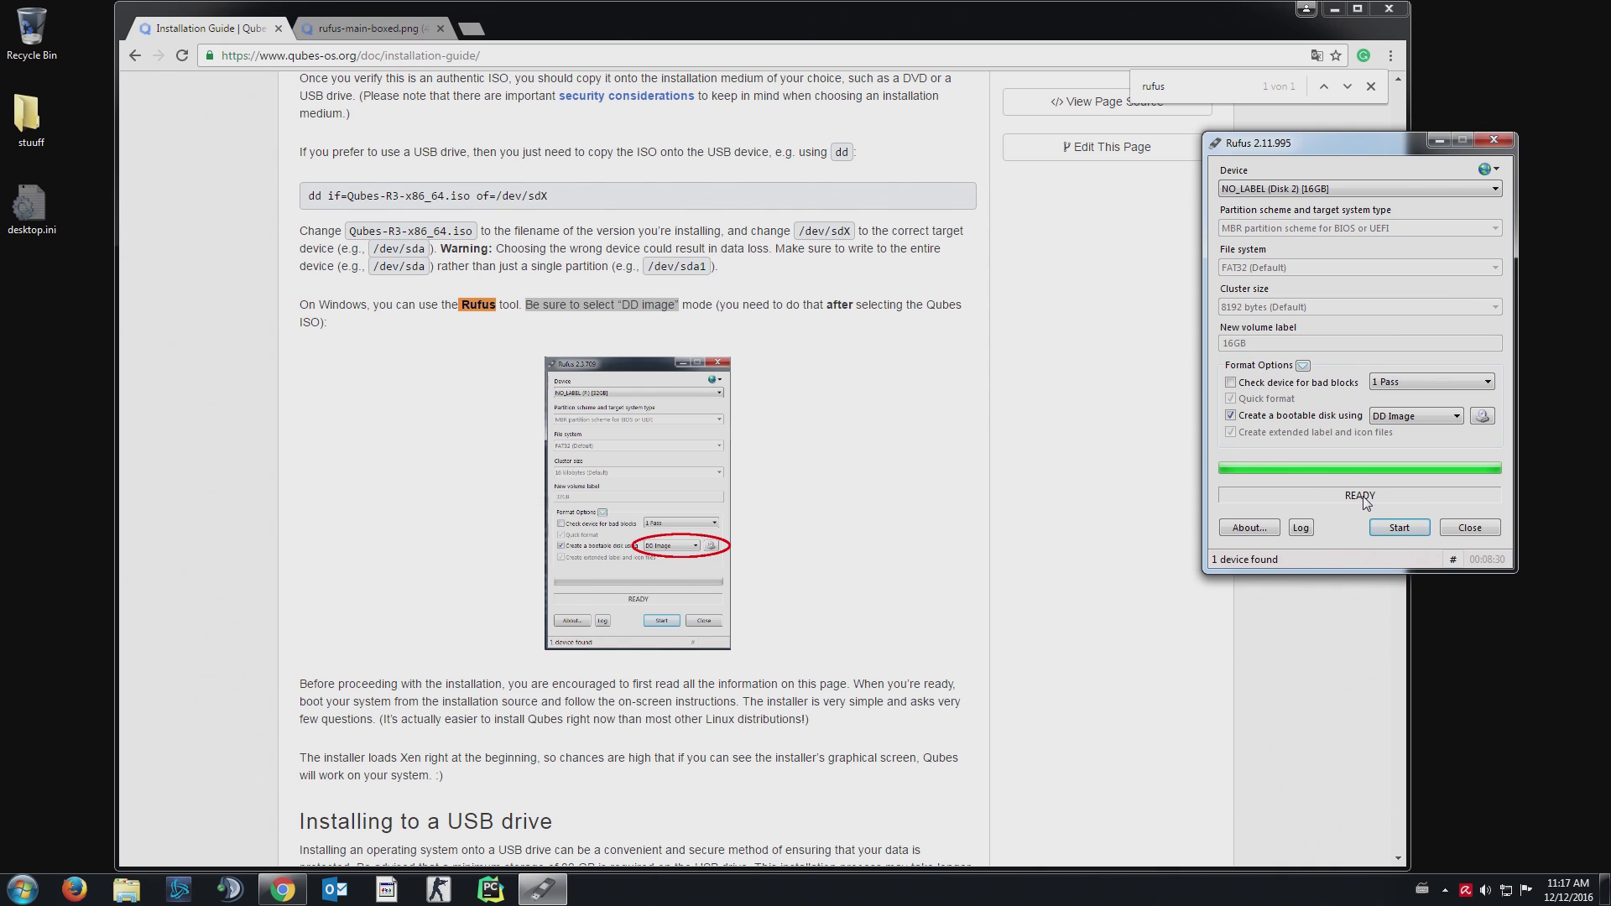
pyautogui.click(1467, 529)
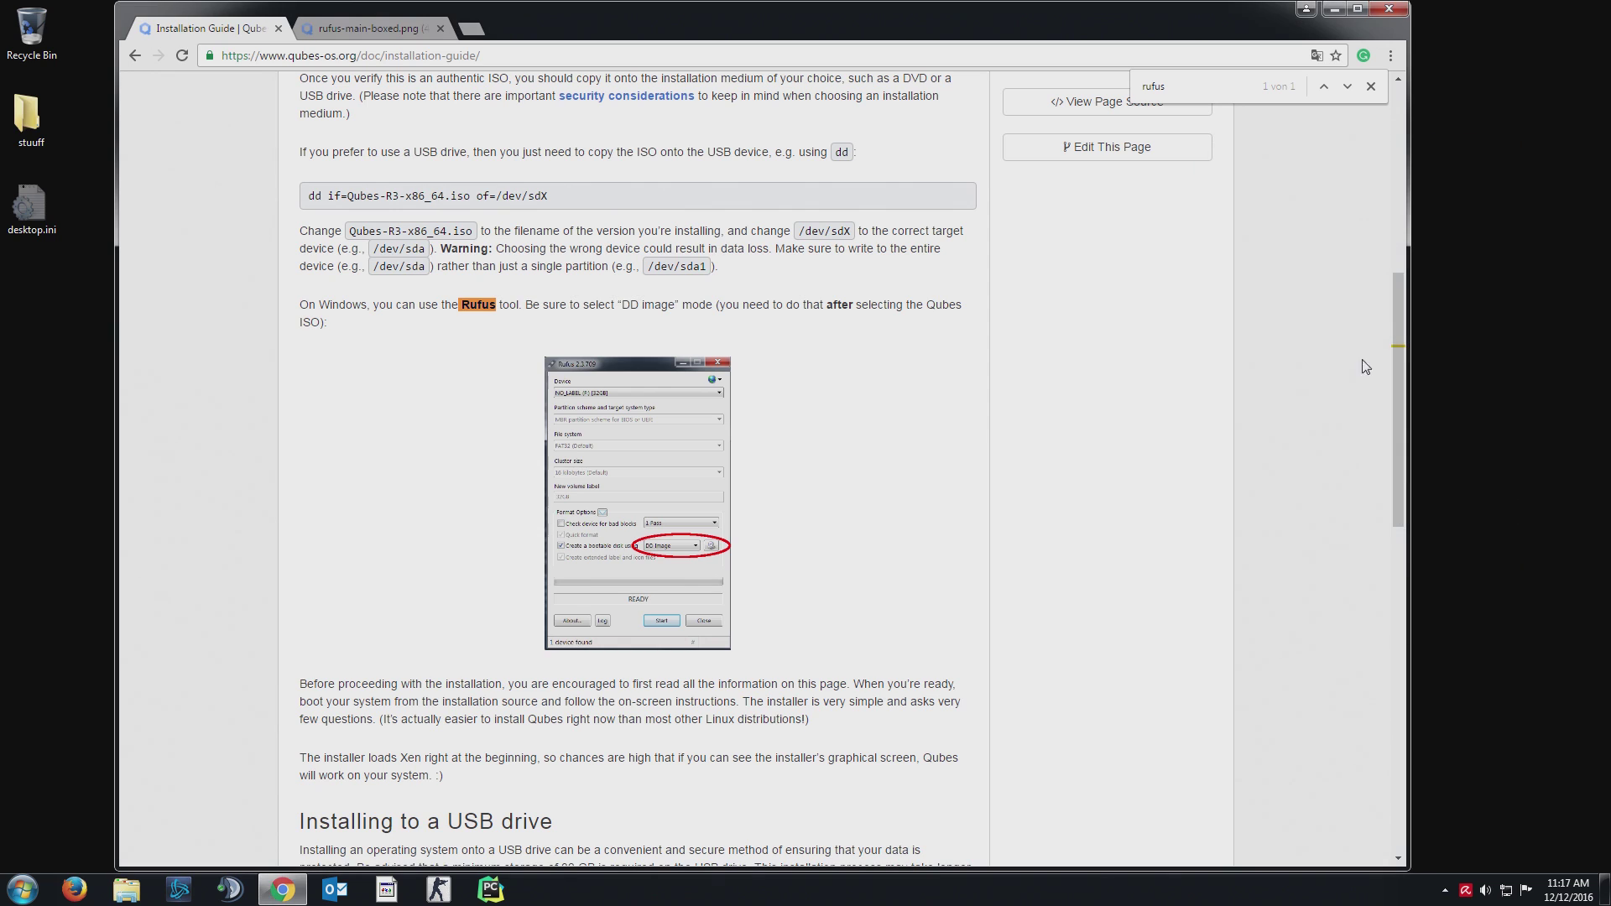
# Close Chrome and restart Windows 7 from the Start menu
pyautogui.click(1389, 9)
pyautogui.click(10, 898)
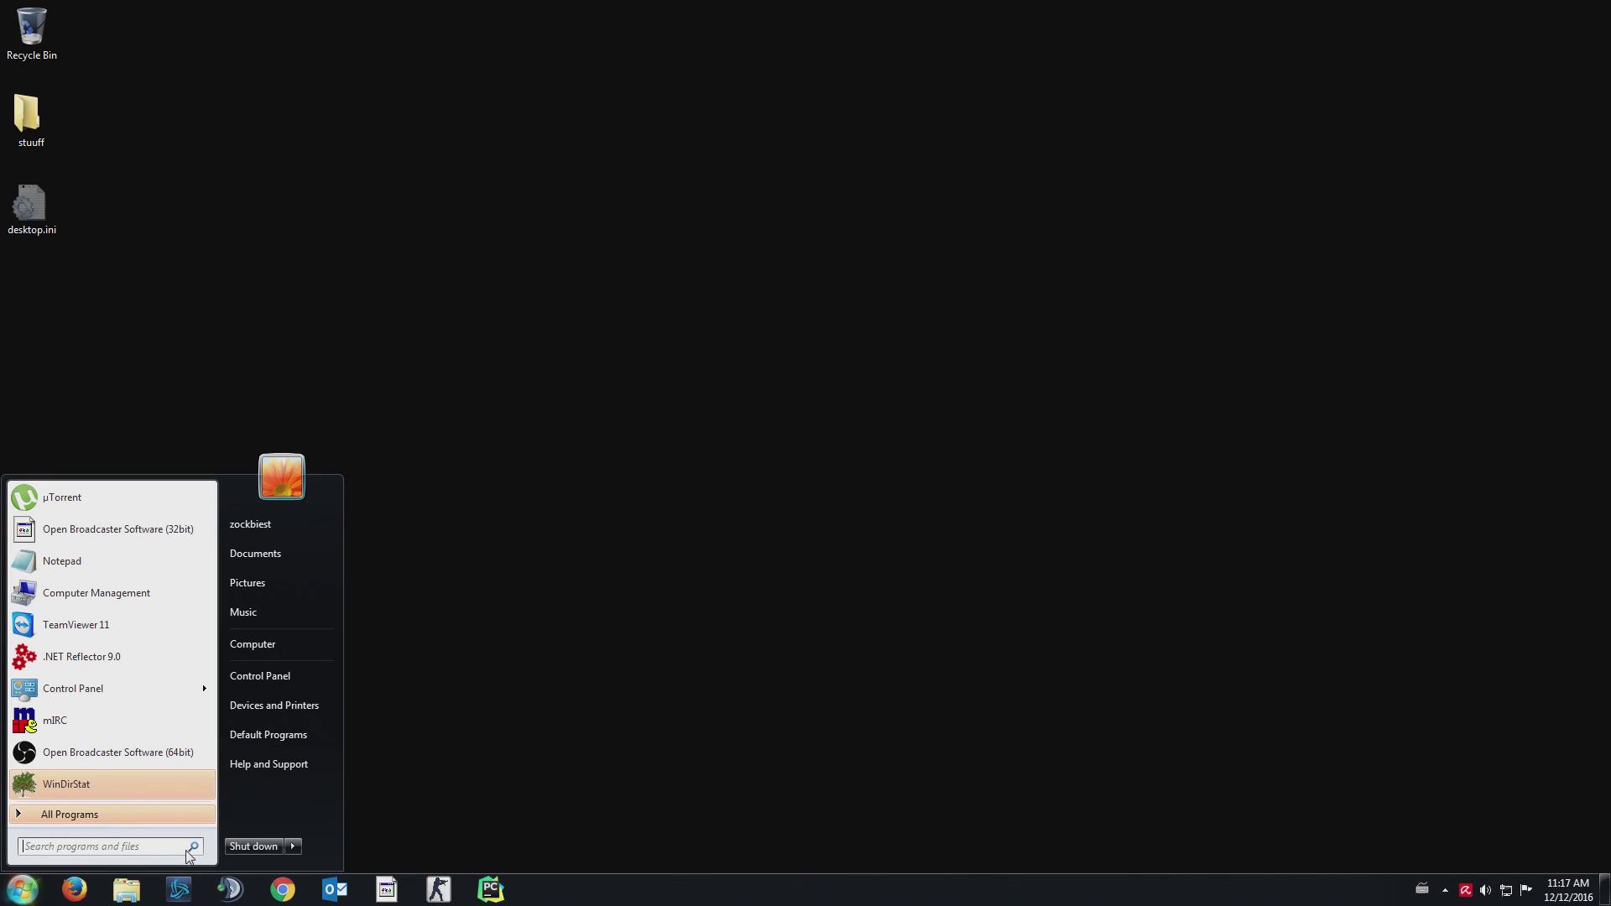
pyautogui.click(416, 793)
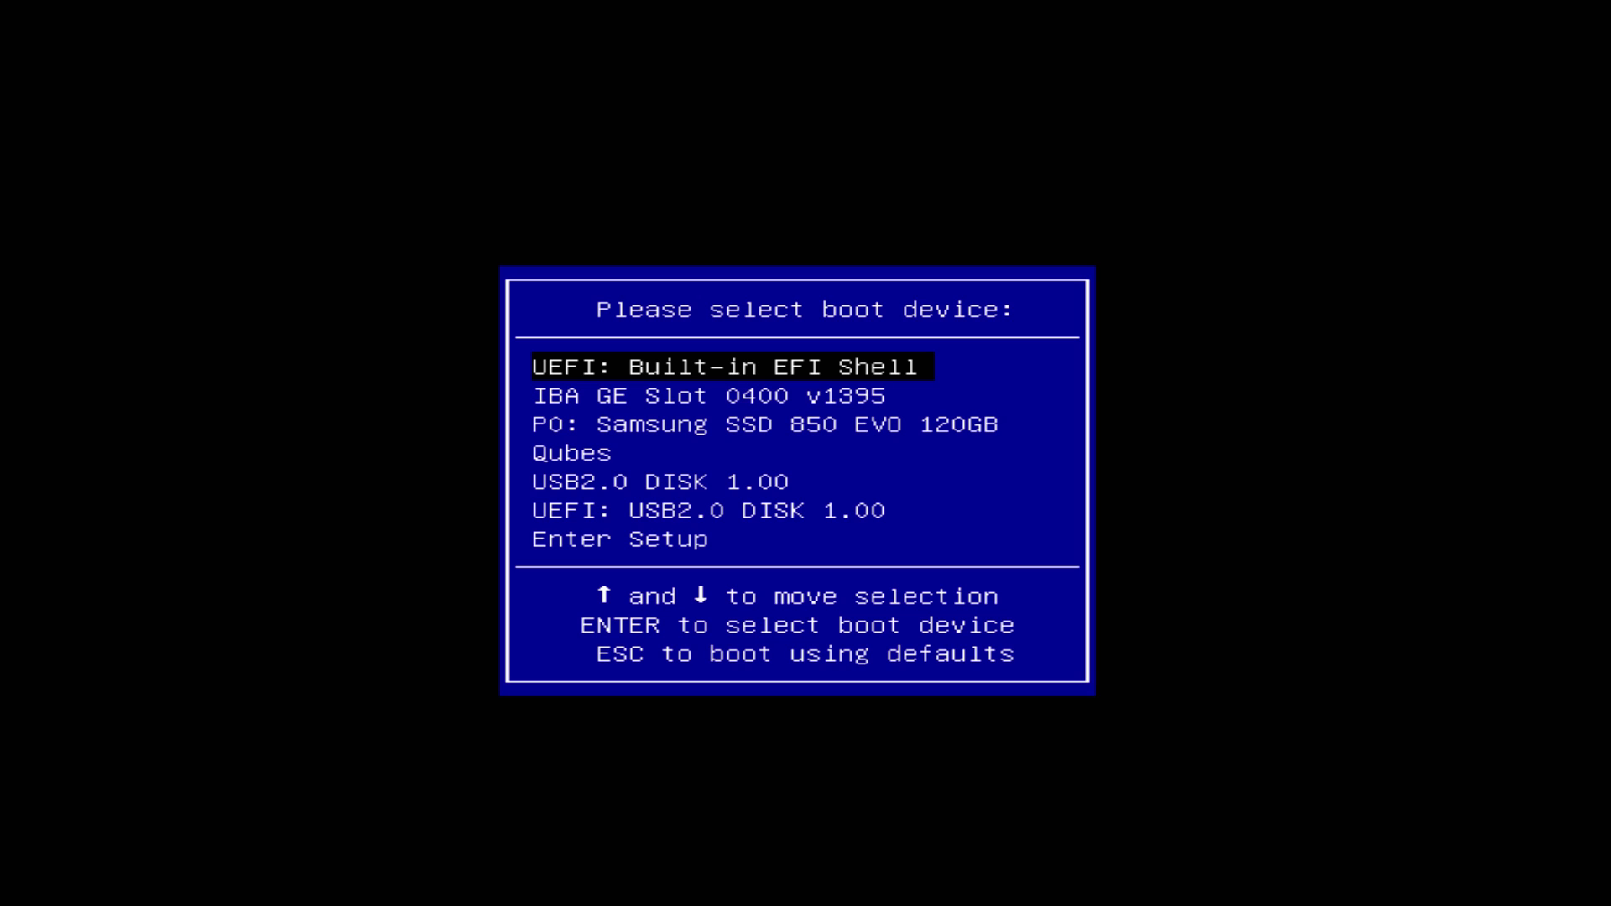
# Boot the Qubes USB drive and halt the GRUB countdown on the Test media entry
pyautogui.press('Down')
pyautogui.press('Down')
pyautogui.press('Down')
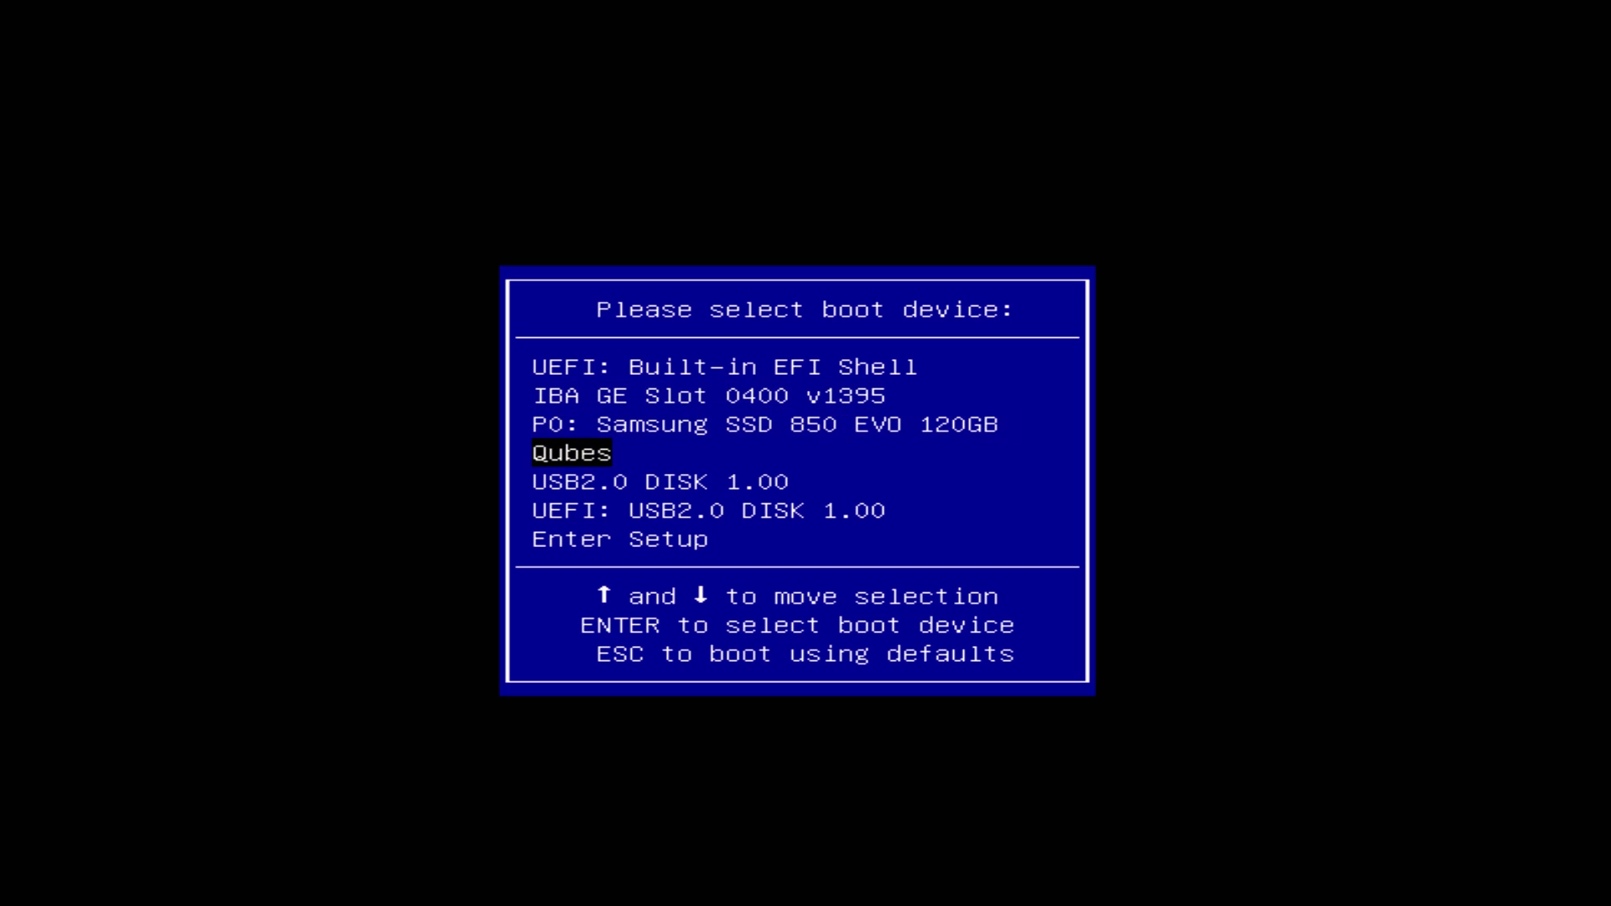
pyautogui.press('Down')
pyautogui.press('Down')
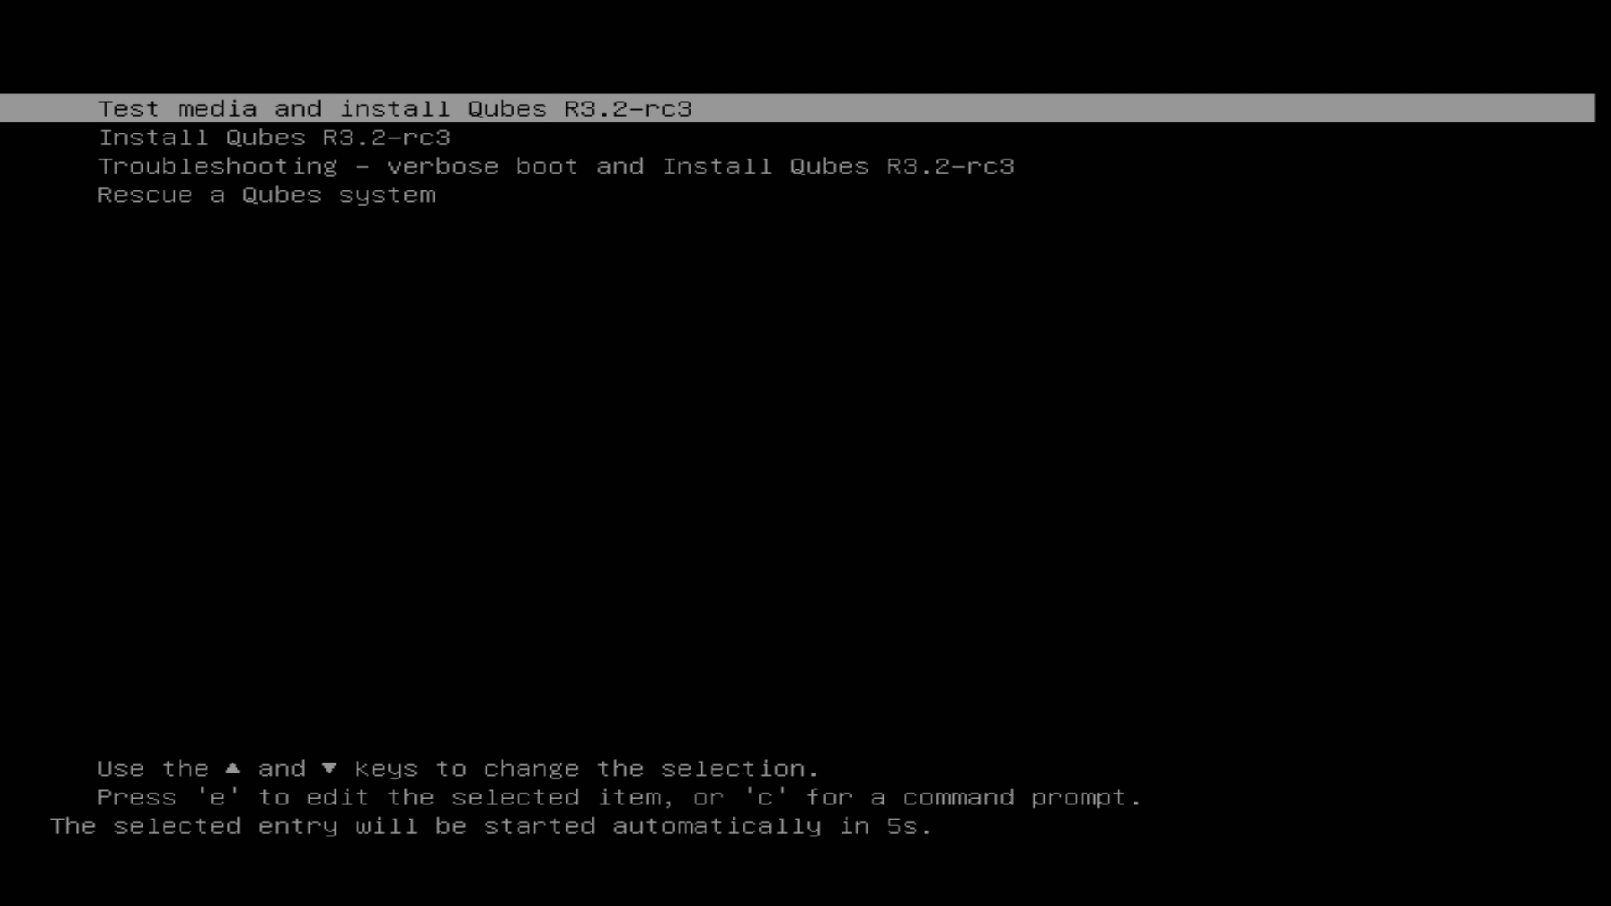
pyautogui.press('Down')
pyautogui.press('Down')
pyautogui.press('Down')
pyautogui.press('Up')
pyautogui.press('Up')
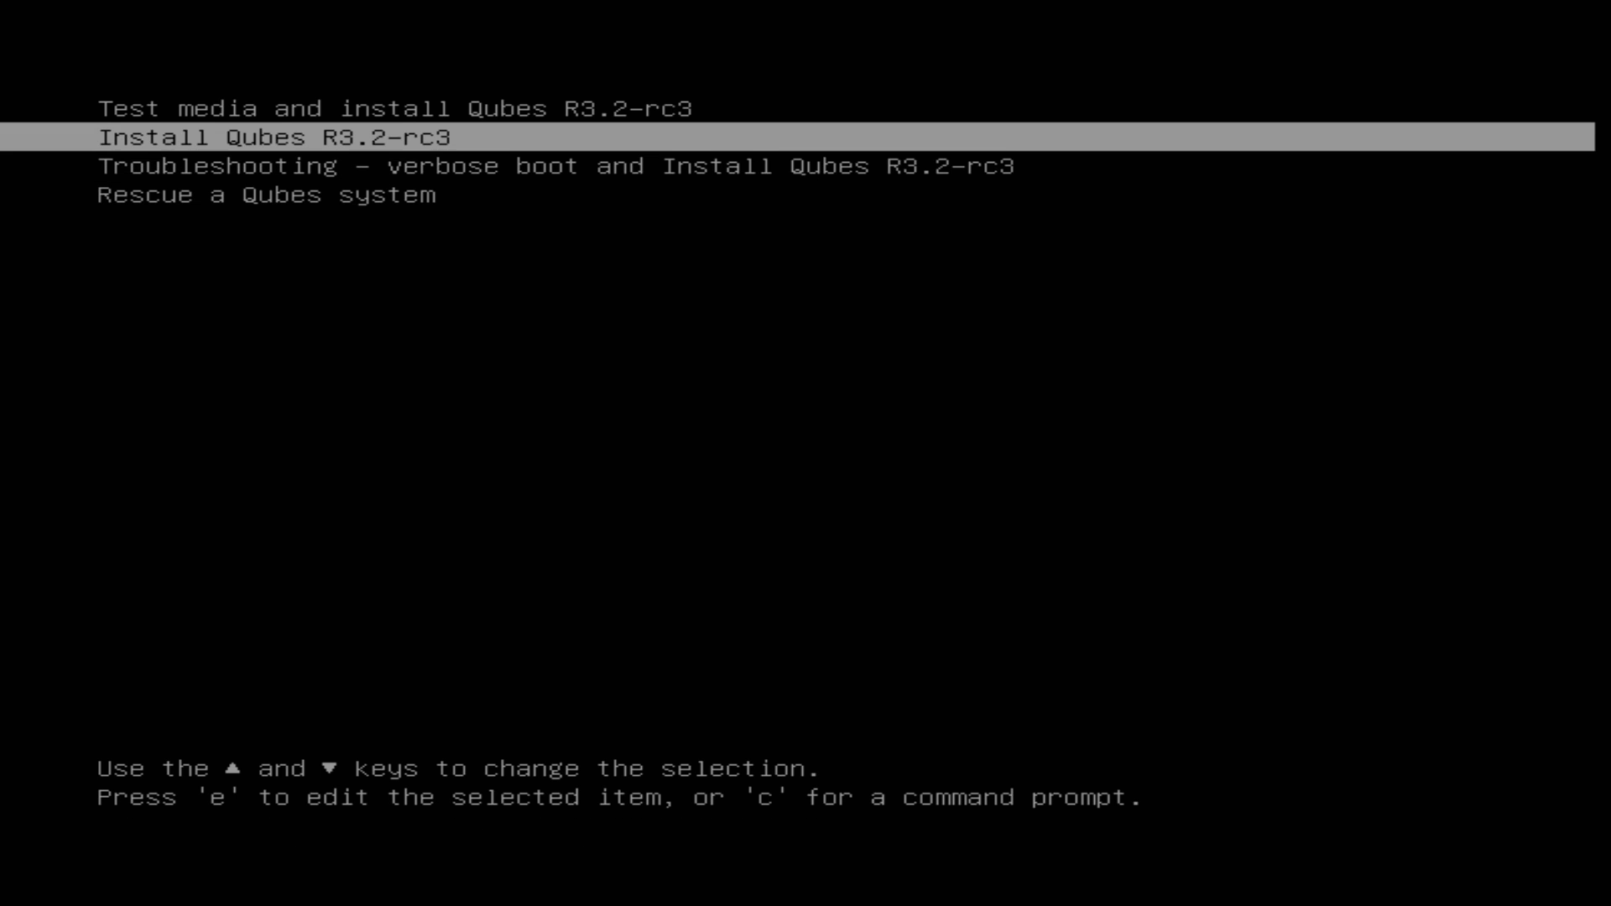
pyautogui.press('Up')
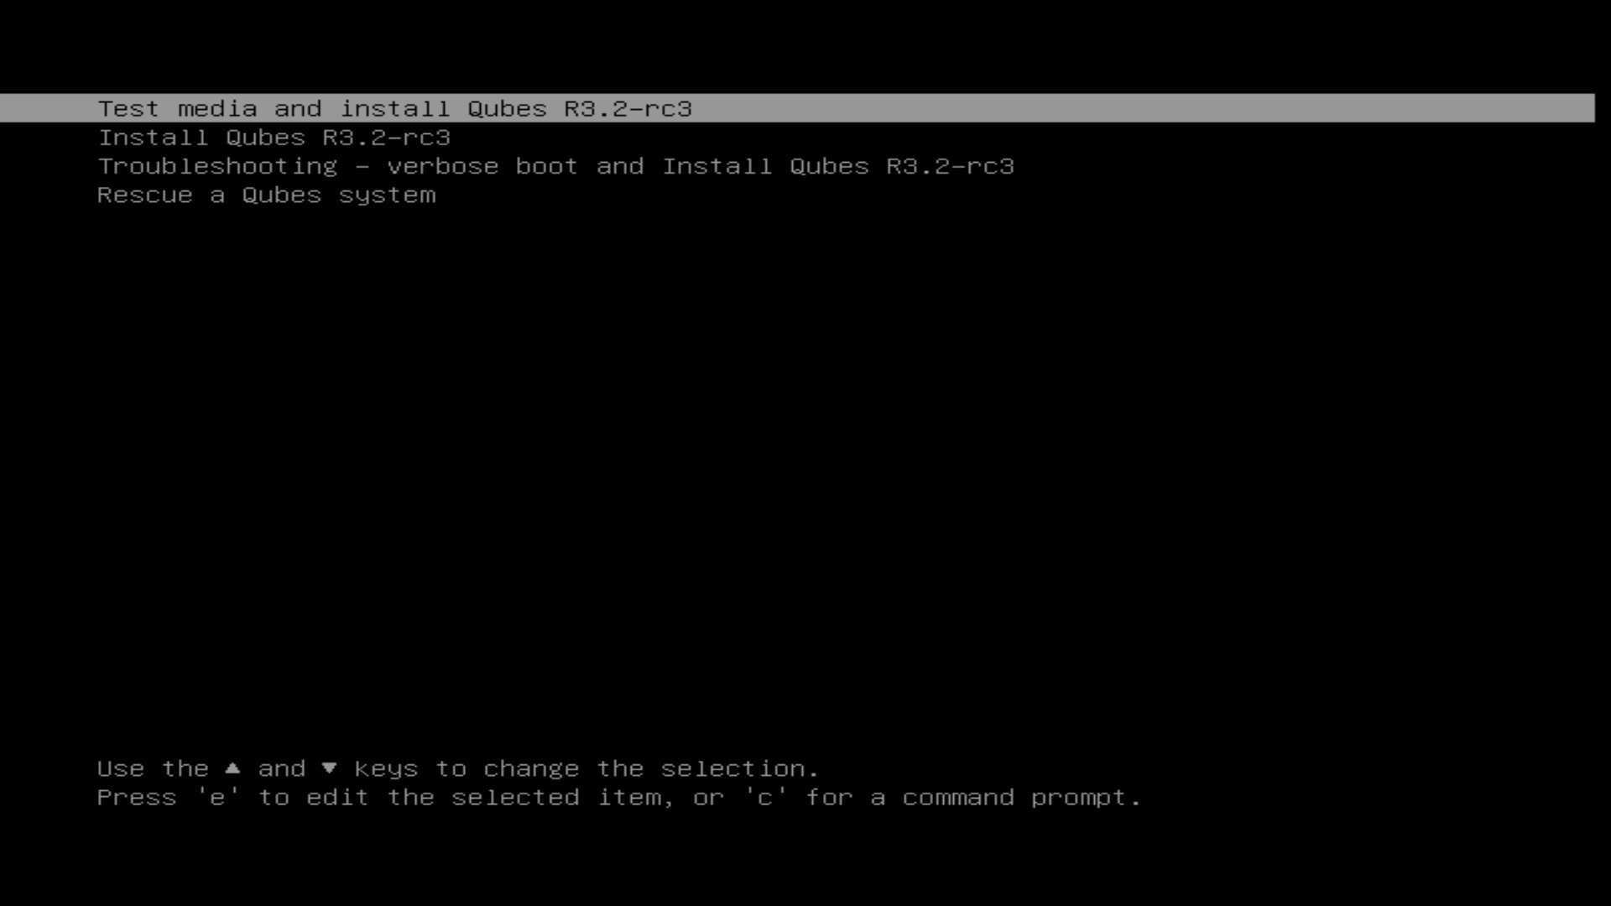
pyautogui.press('Down')
pyautogui.press('Down')
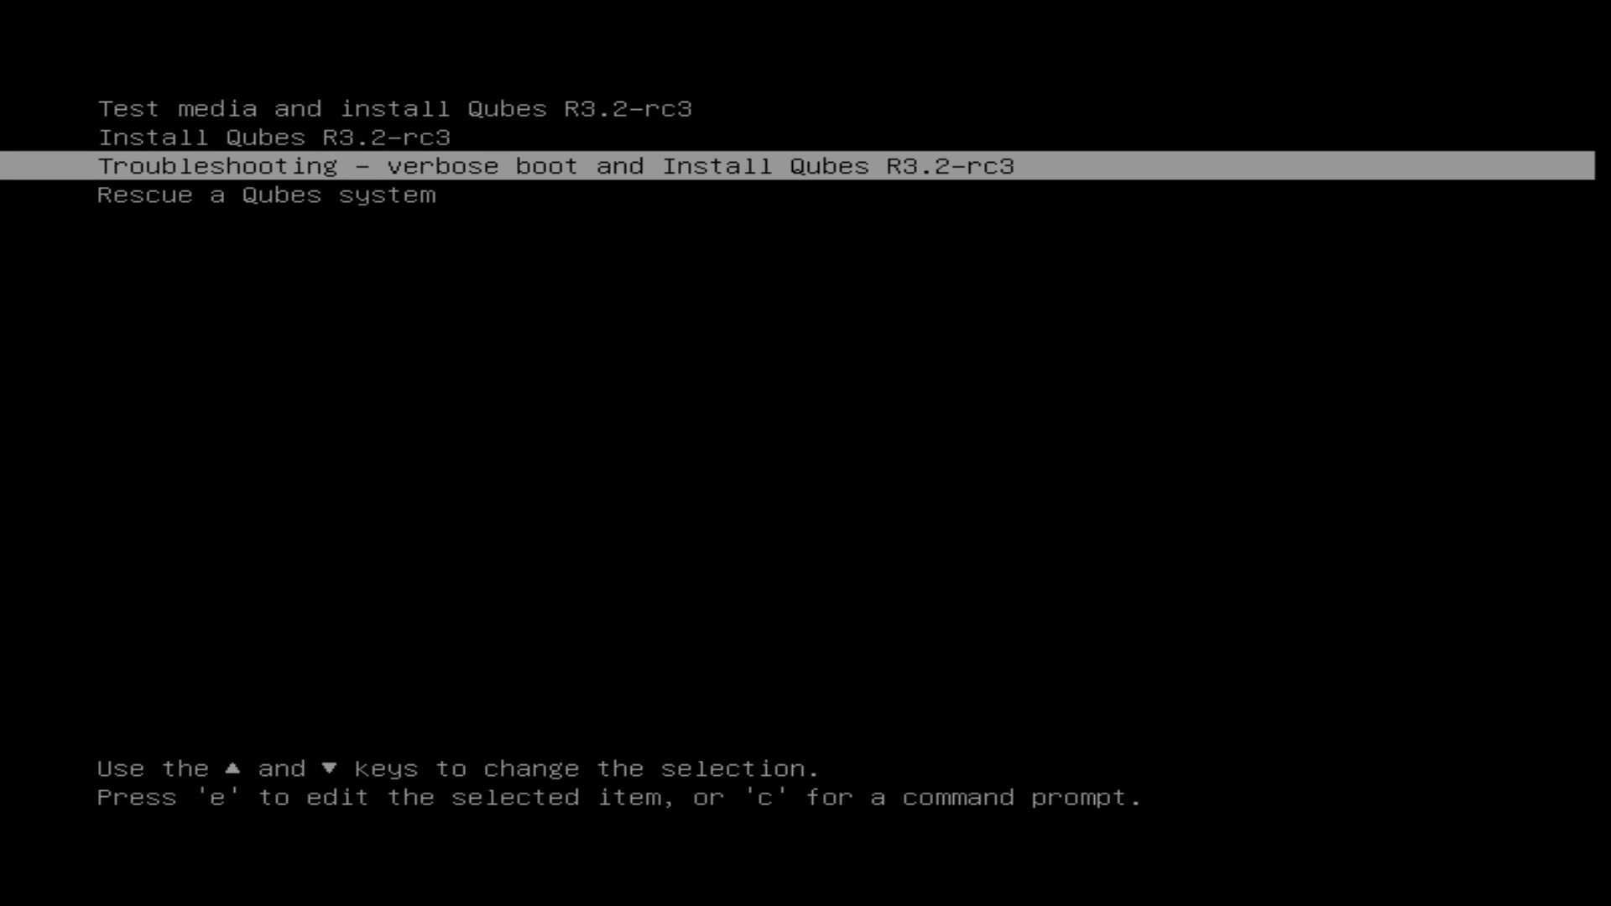
pyautogui.press('Down')
pyautogui.press('Up')
pyautogui.press('Up')
pyautogui.press('Up')
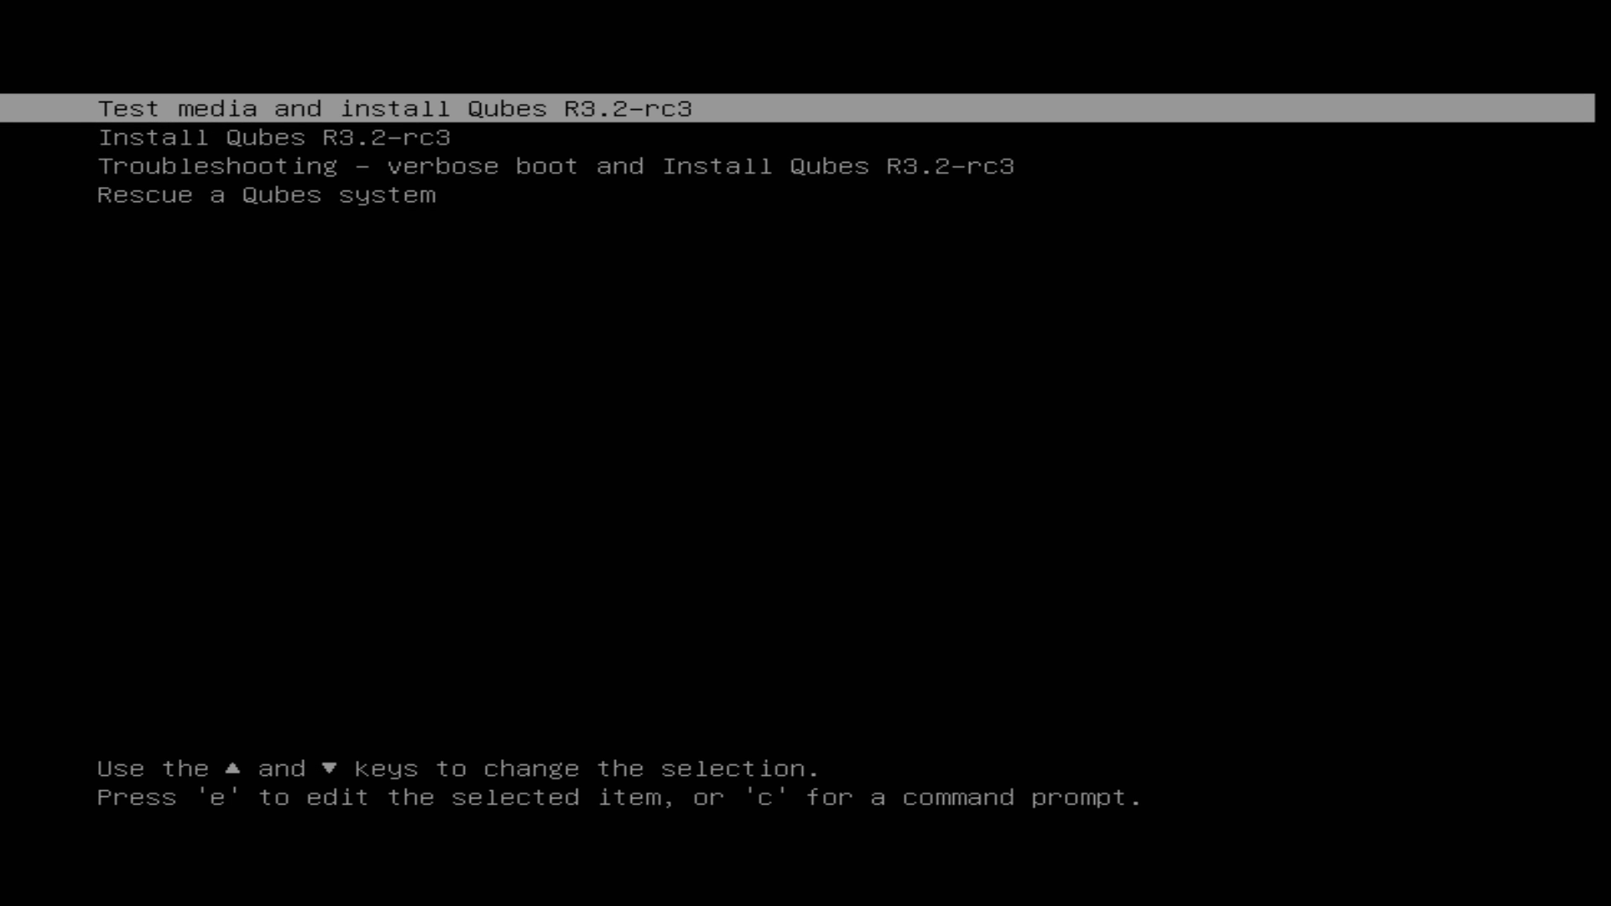
# Boot 'Test media and install Qubes R3.2-rc3' and abort the media check with Esc
pyautogui.press('Return')
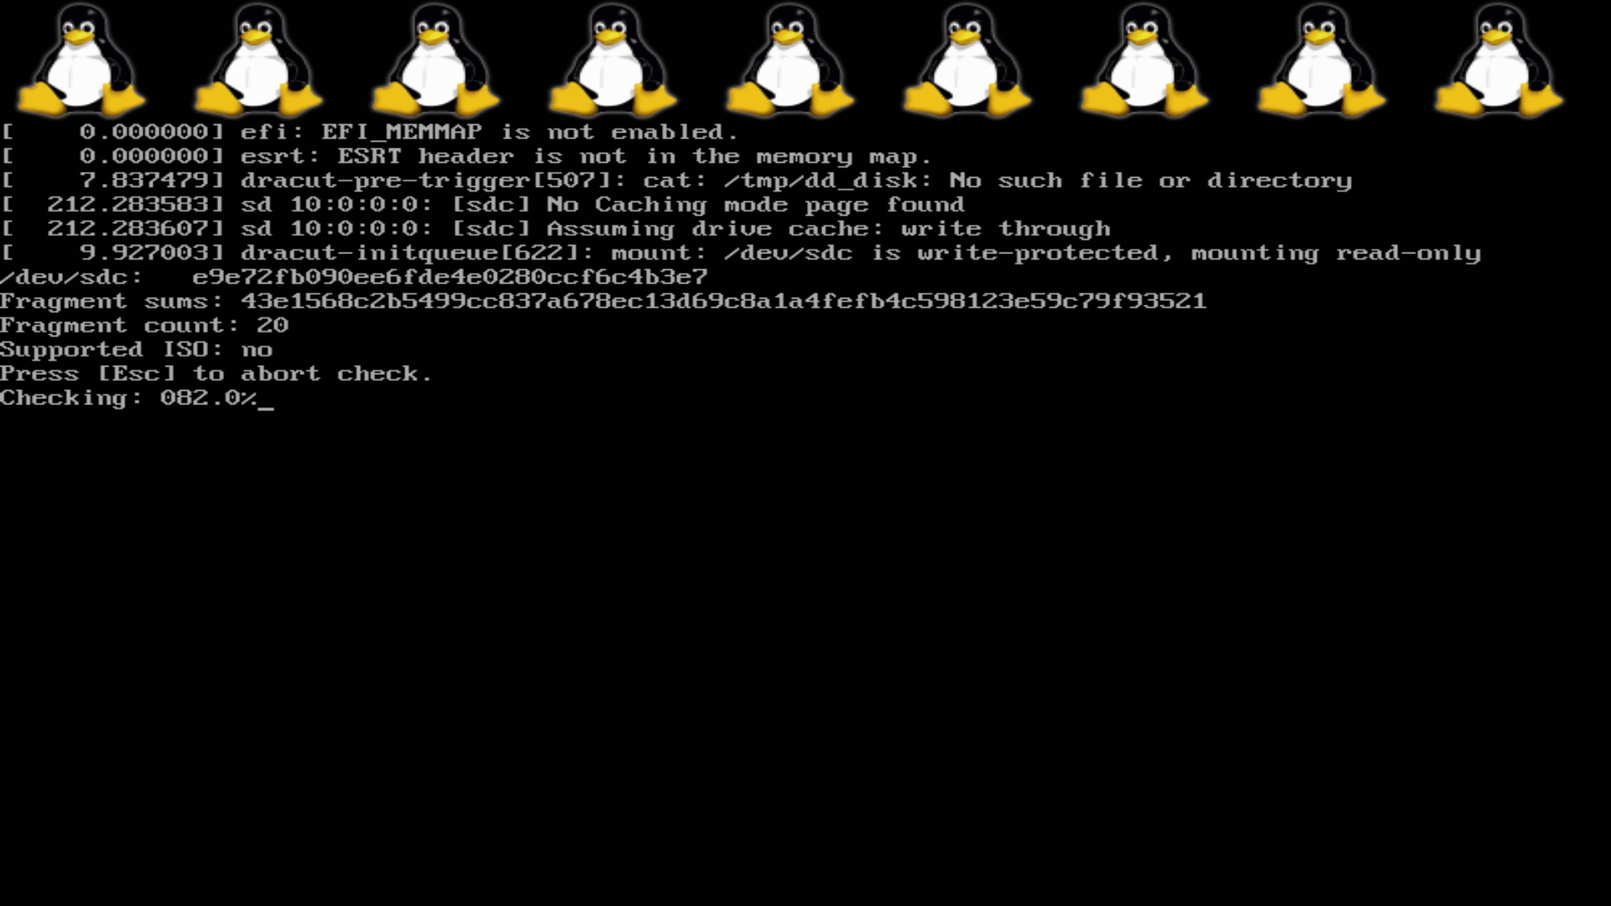
pyautogui.press('Escape')
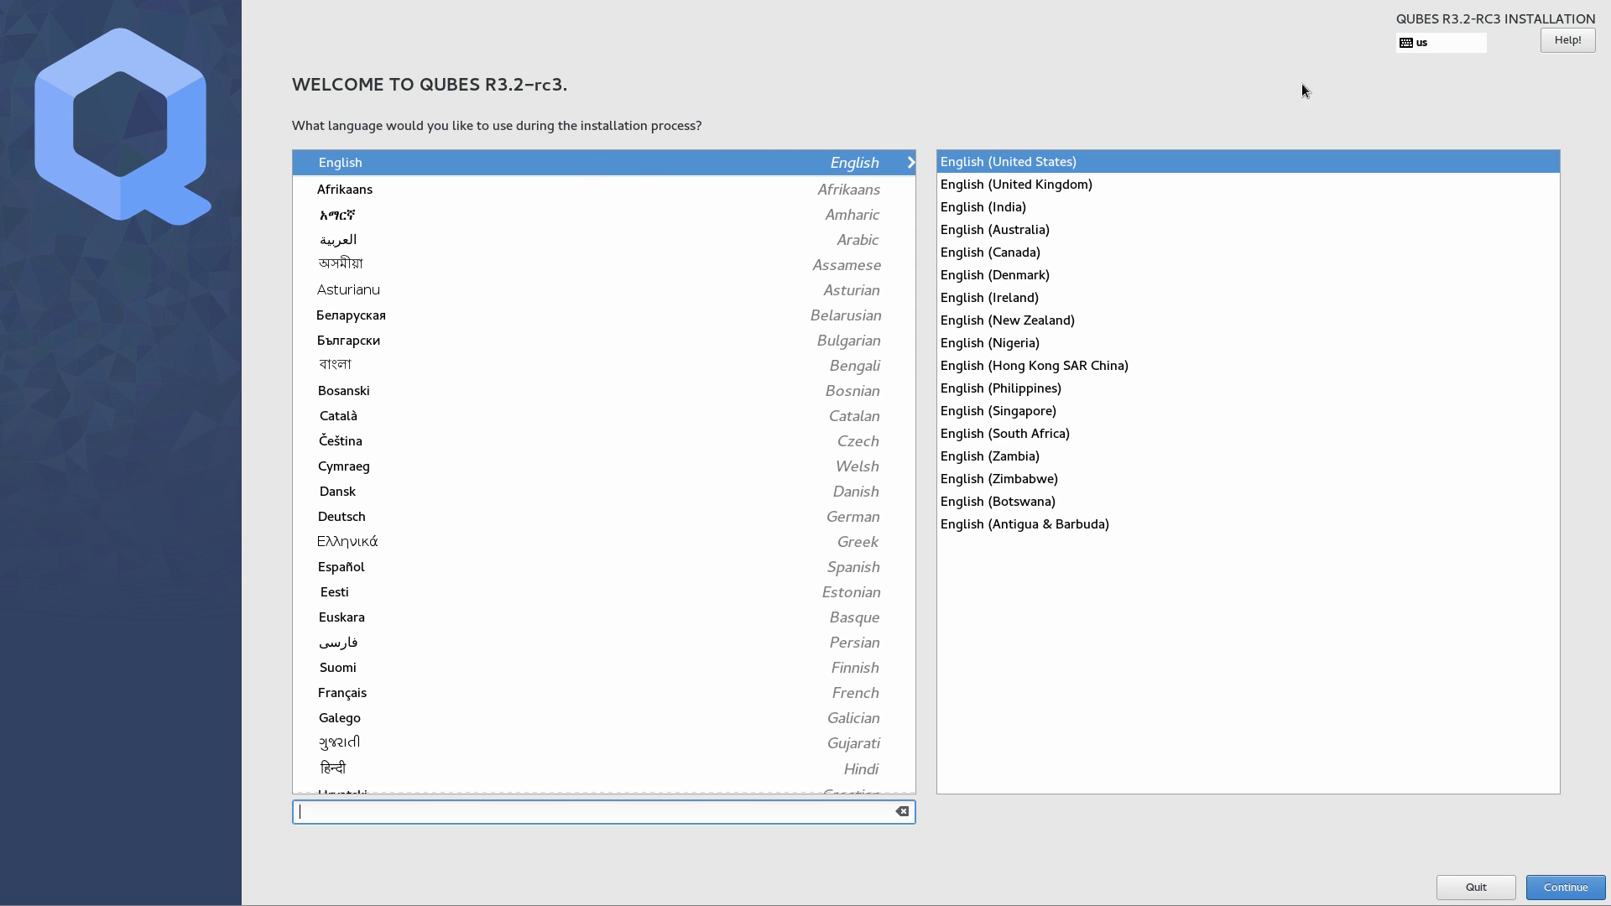
# Keep English (United States) and replace the English (US) keyboard layout with German
pyautogui.click(1549, 893)
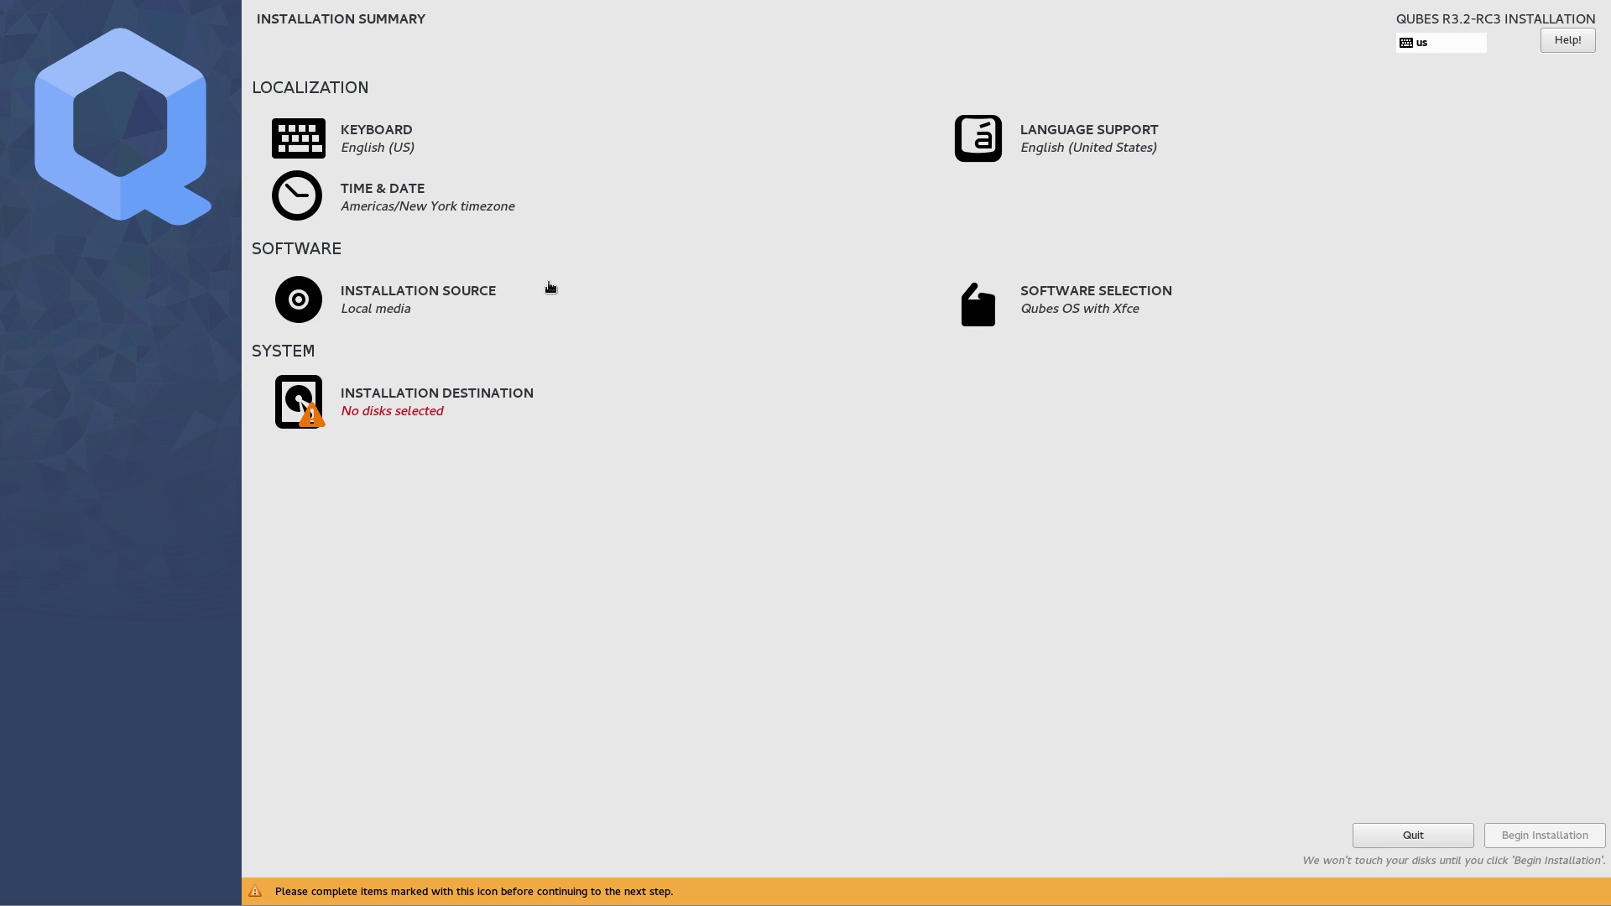
pyautogui.click(315, 146)
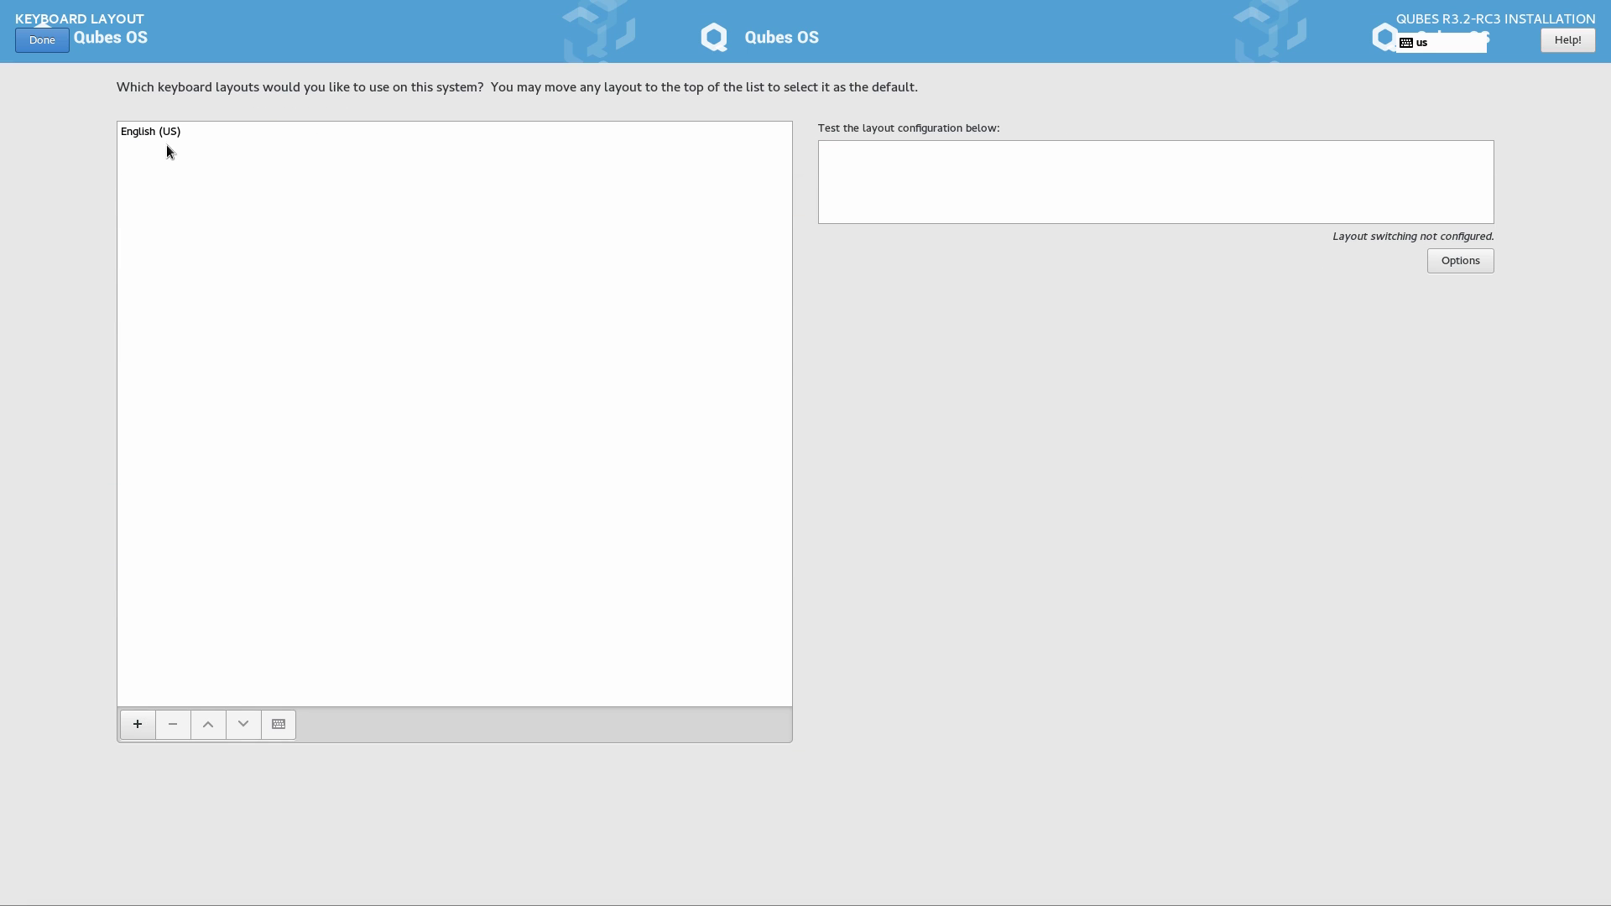
pyautogui.click(144, 134)
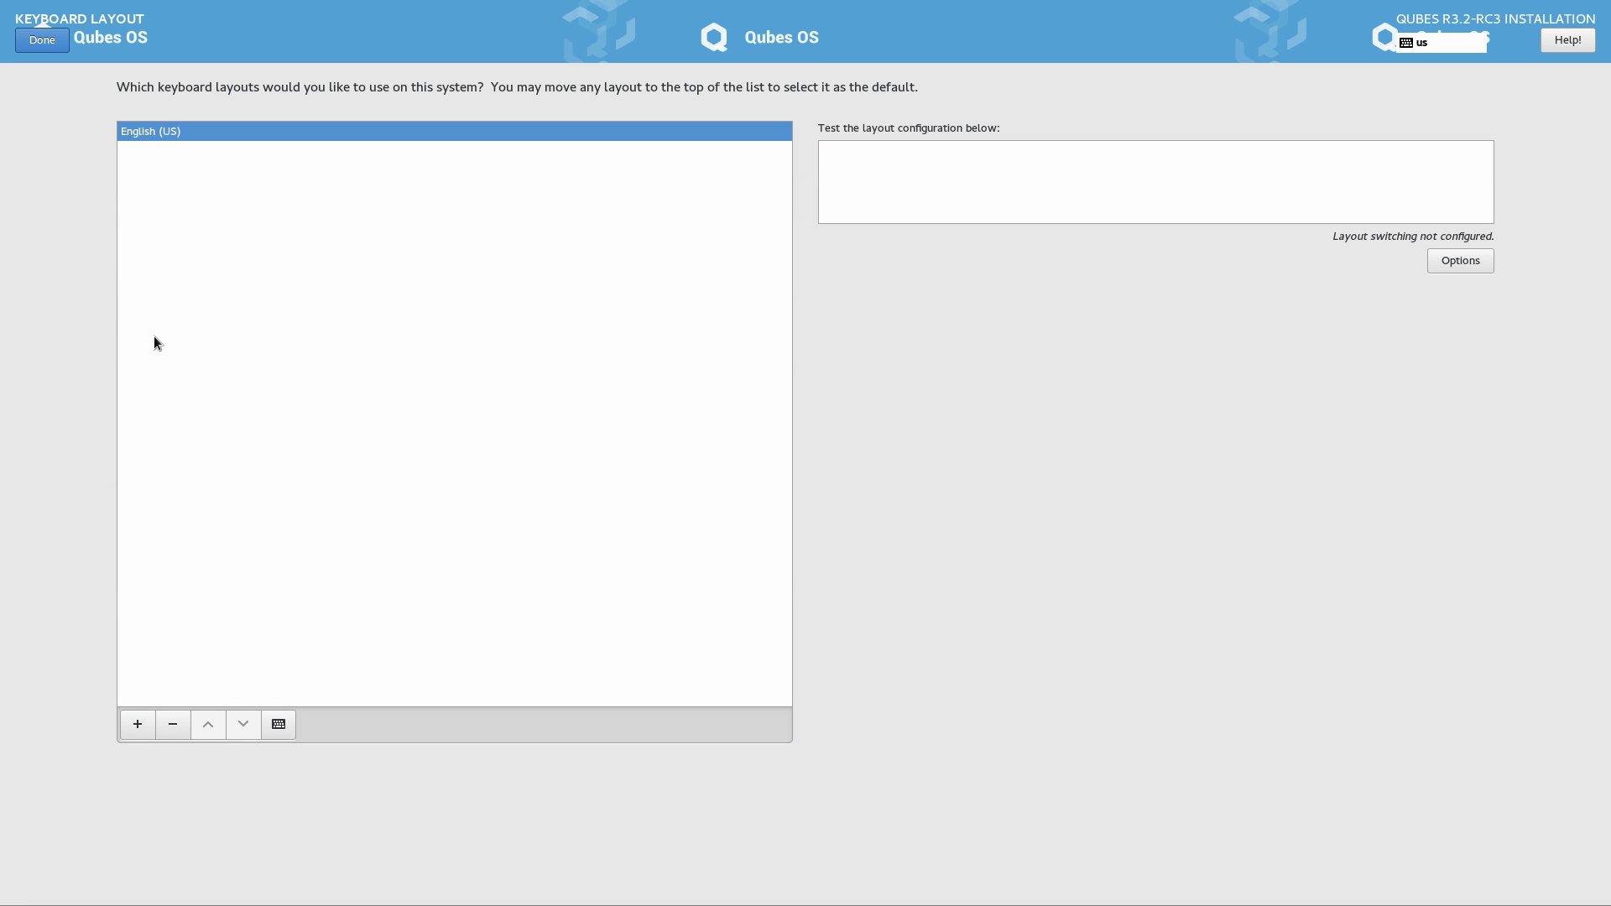
pyautogui.click(180, 725)
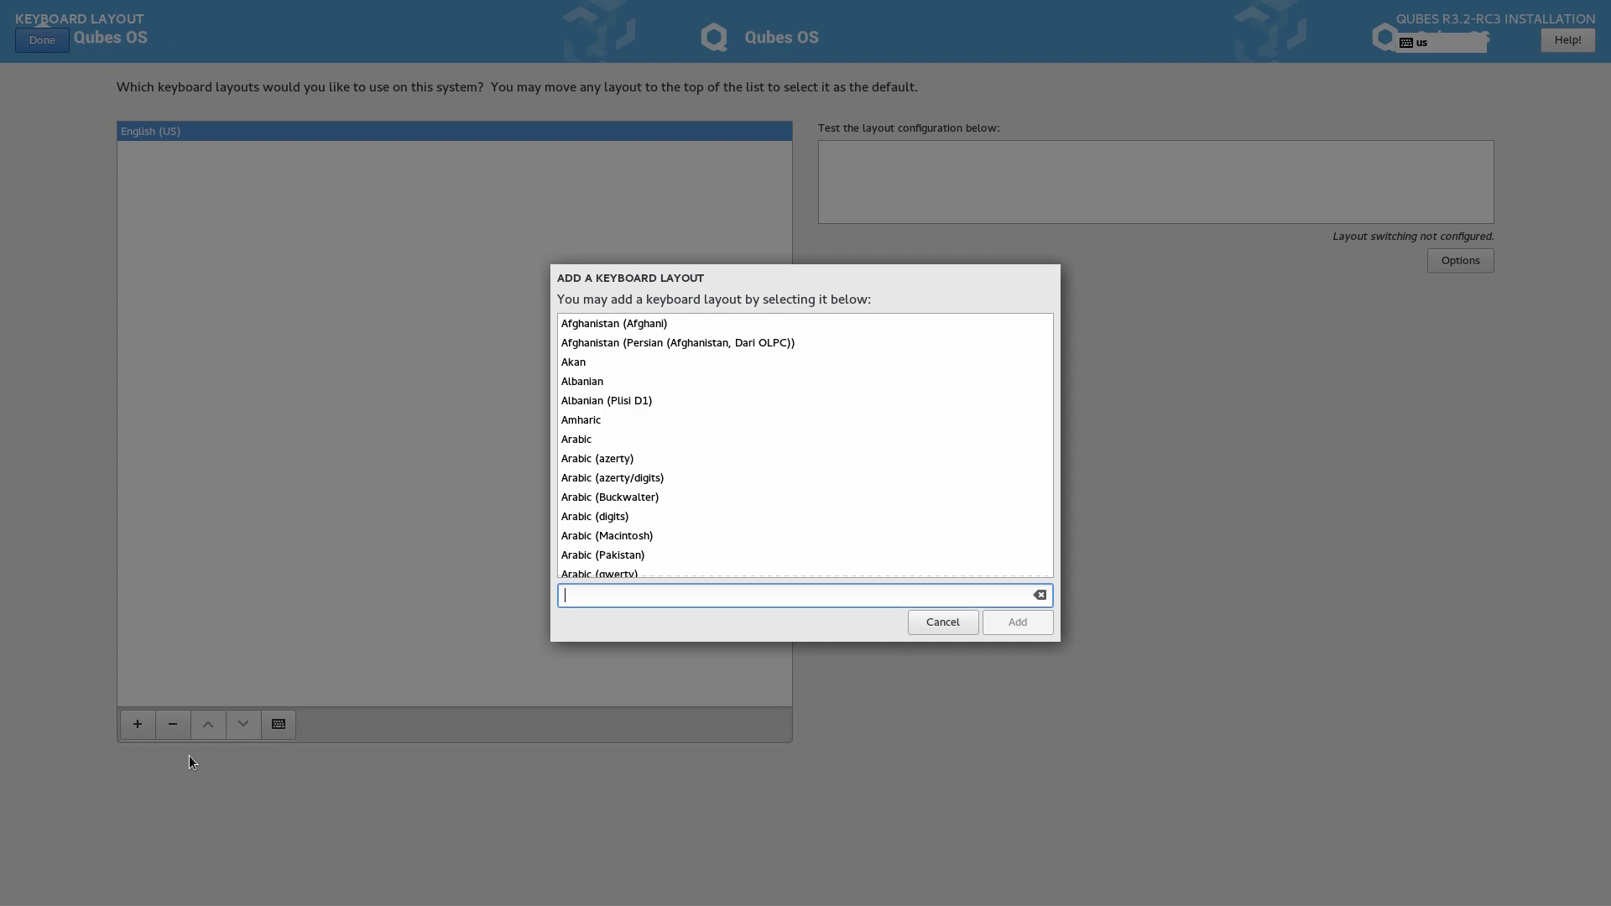
pyautogui.click(934, 624)
pyautogui.click(134, 726)
pyautogui.write('German')
pyautogui.click(601, 330)
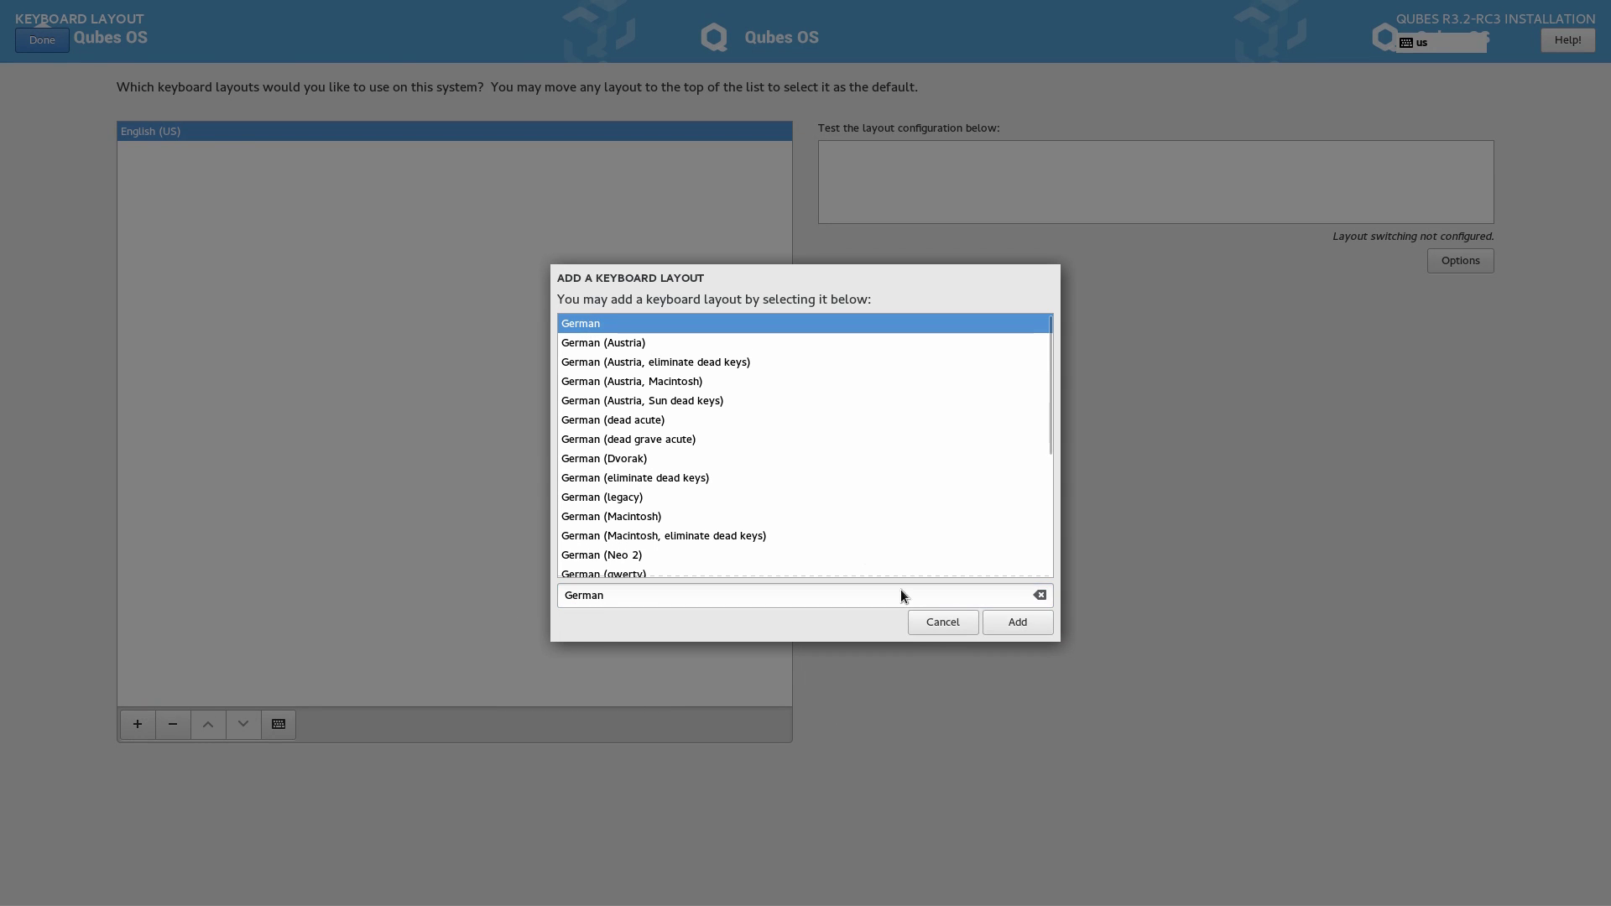
pyautogui.click(996, 626)
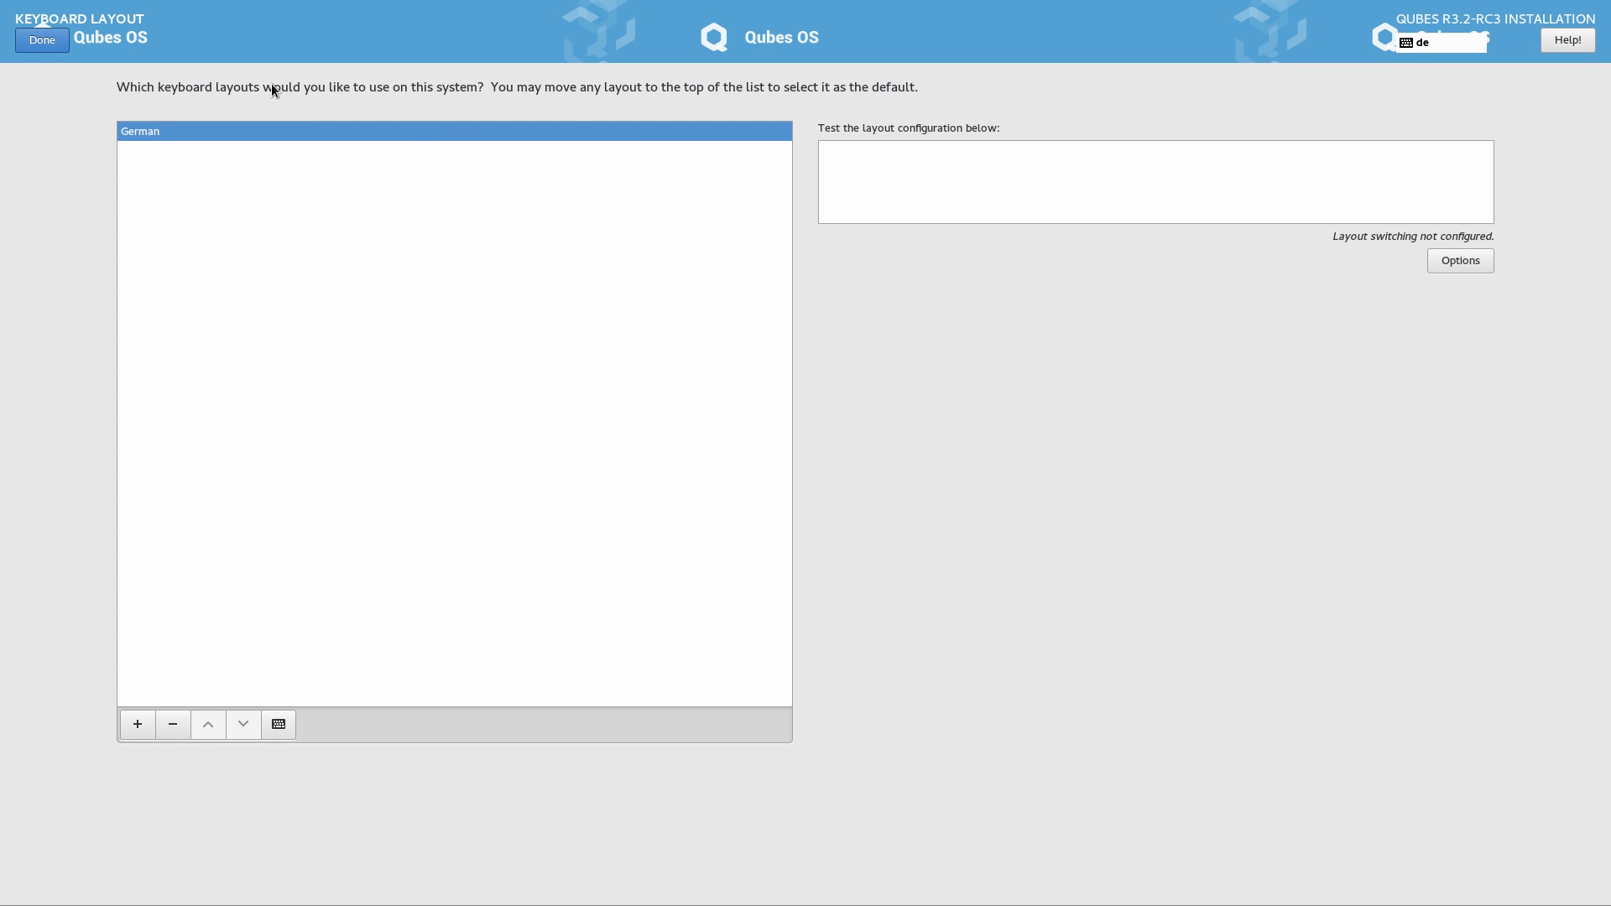
pyautogui.click(42, 39)
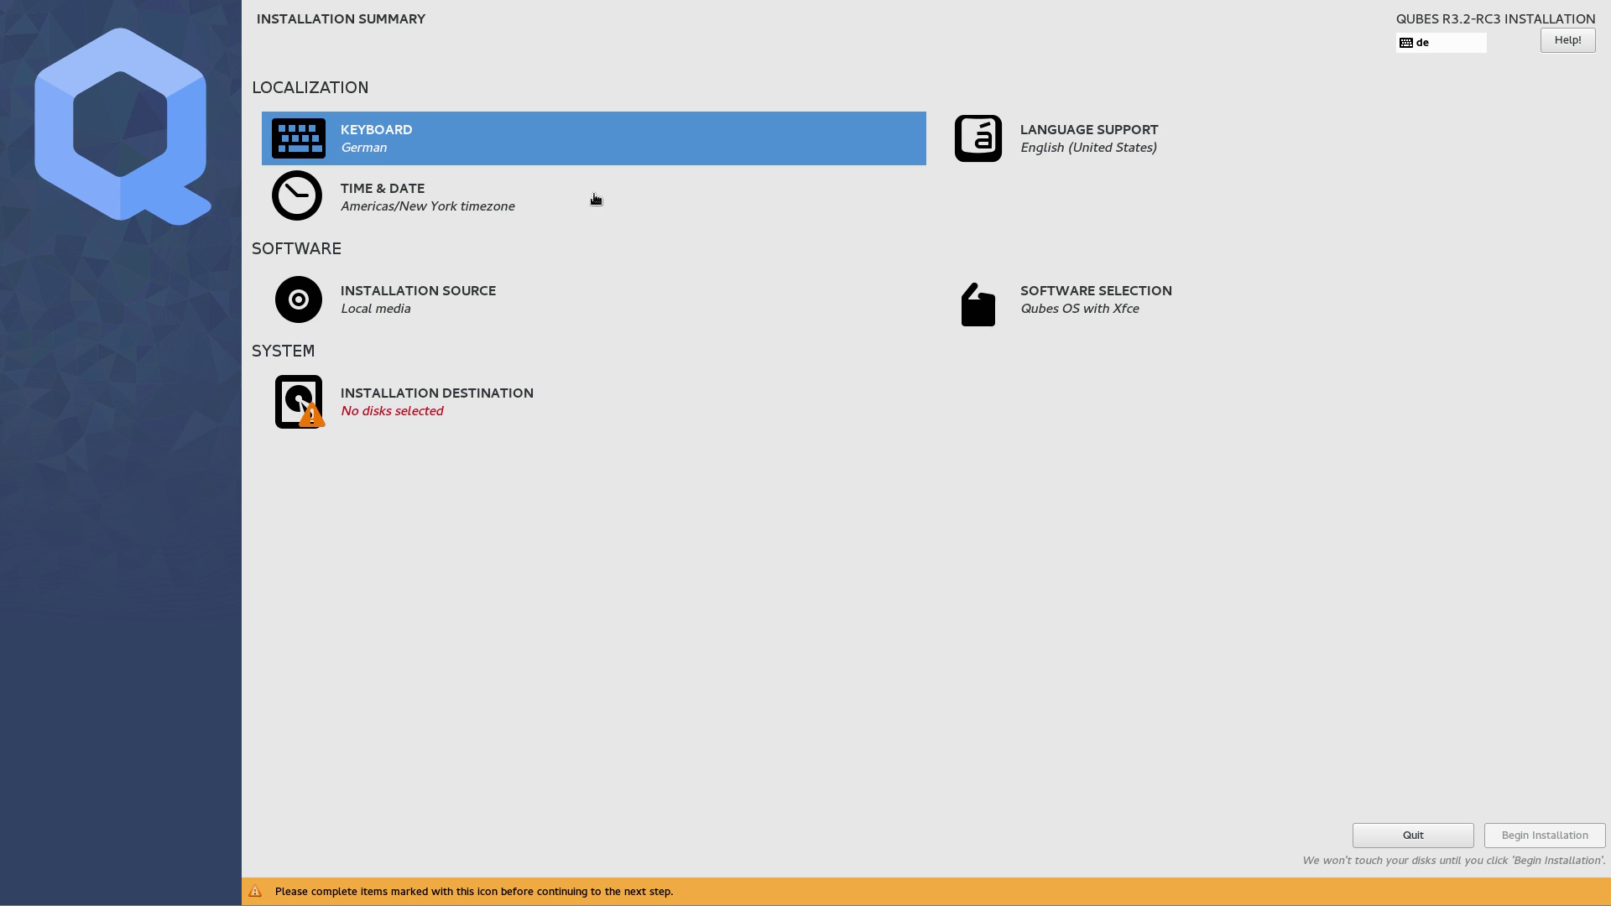
# Pick Berlin on the time zone map and confirm Europe/Berlin
pyautogui.click(302, 198)
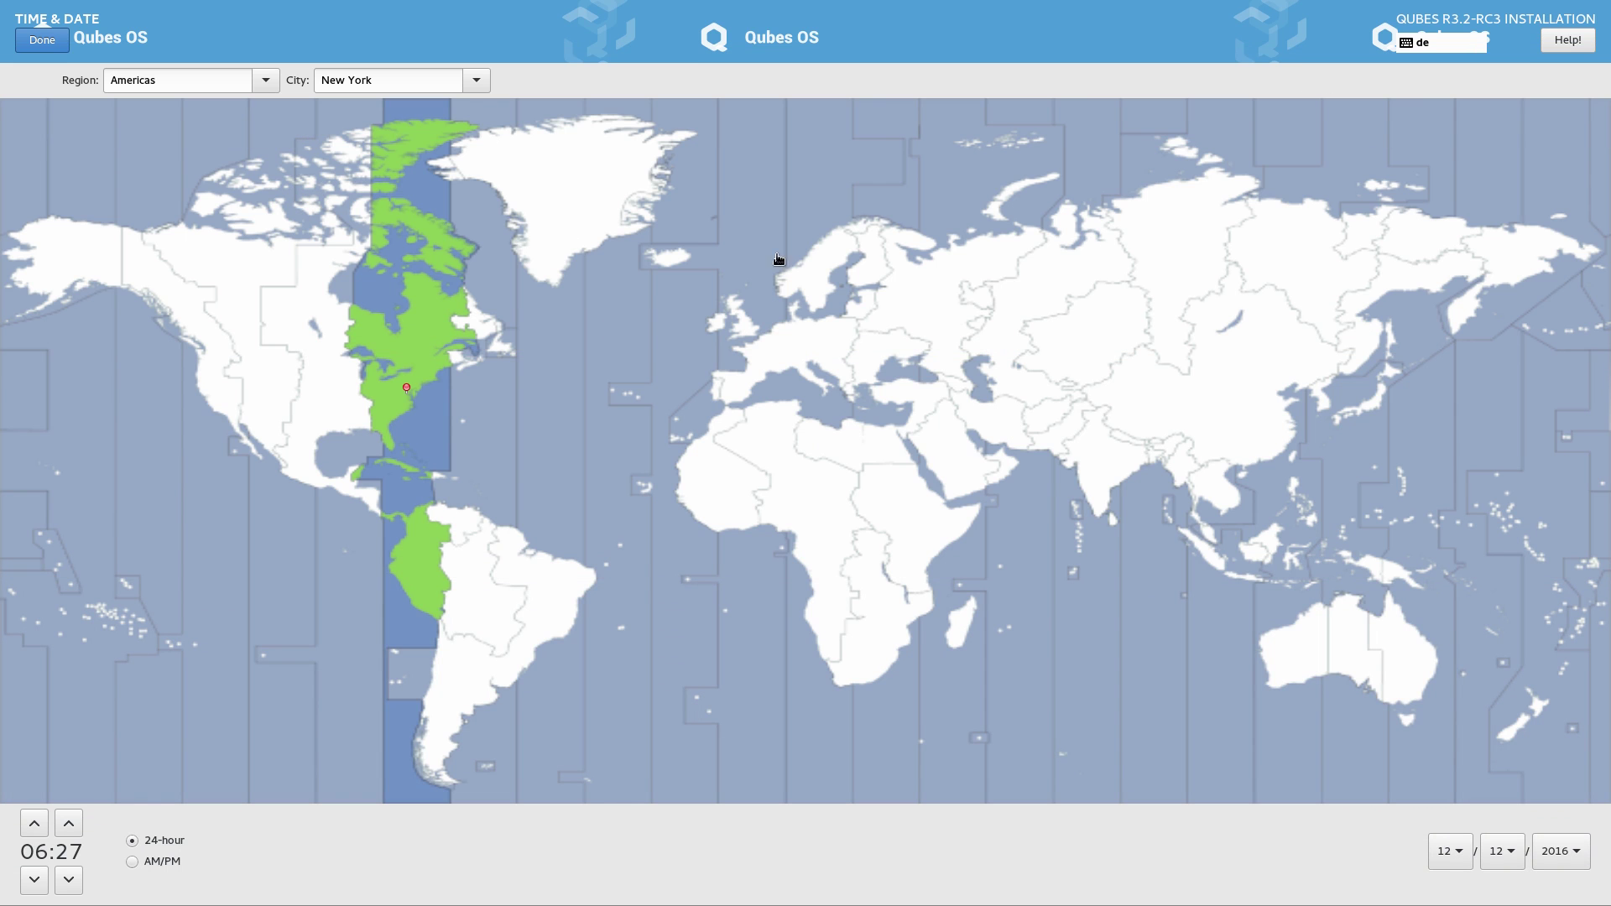
pyautogui.click(807, 335)
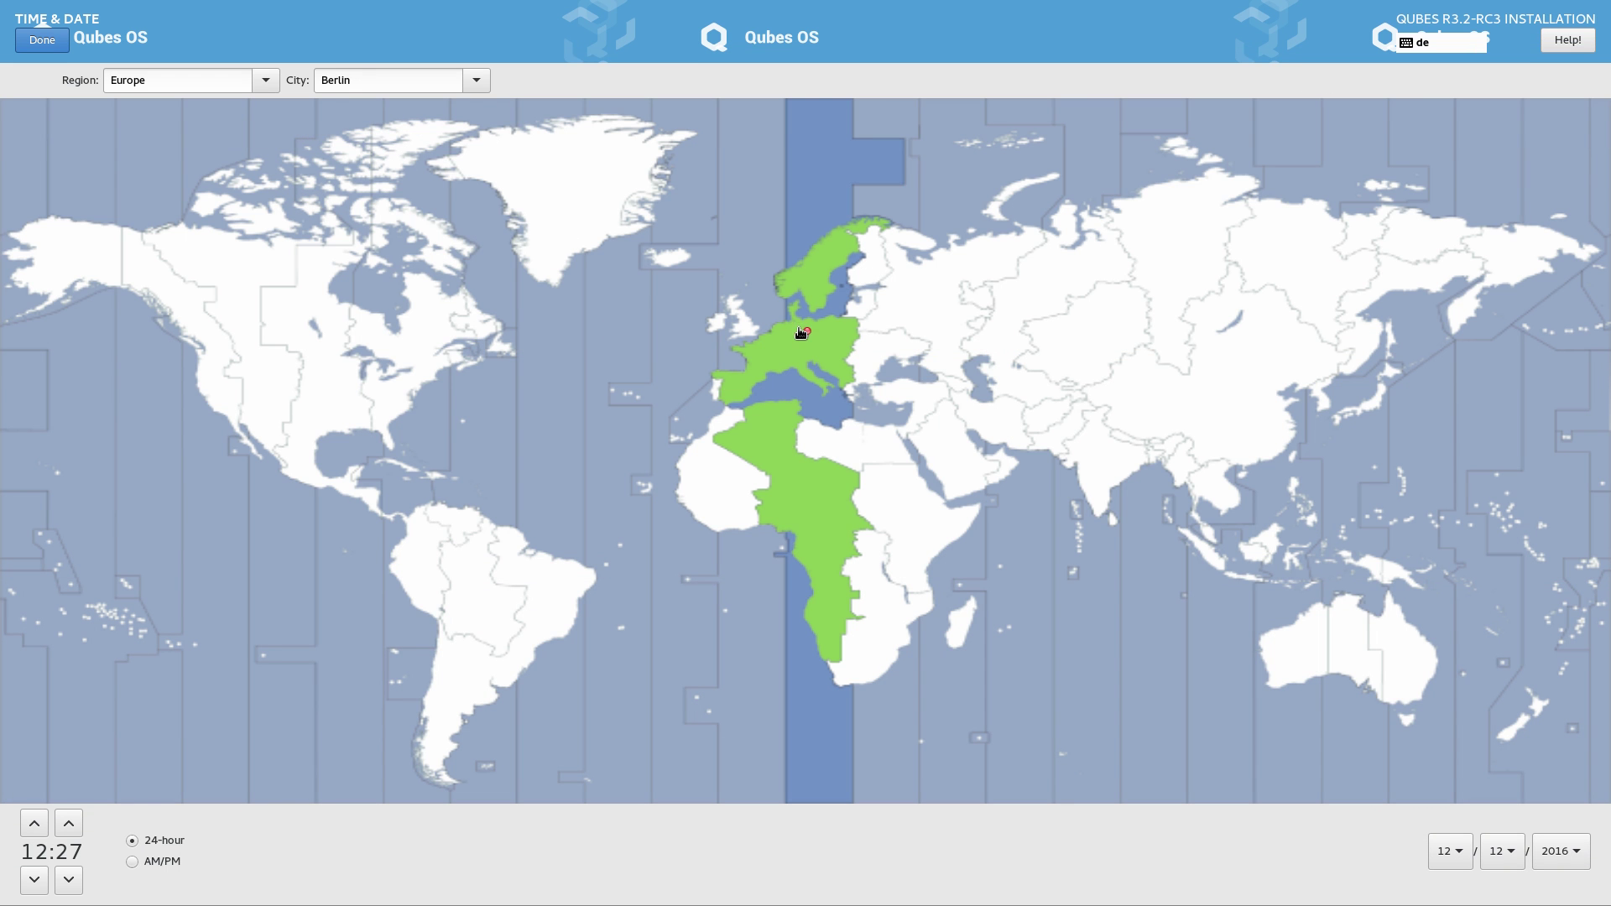
pyautogui.click(46, 45)
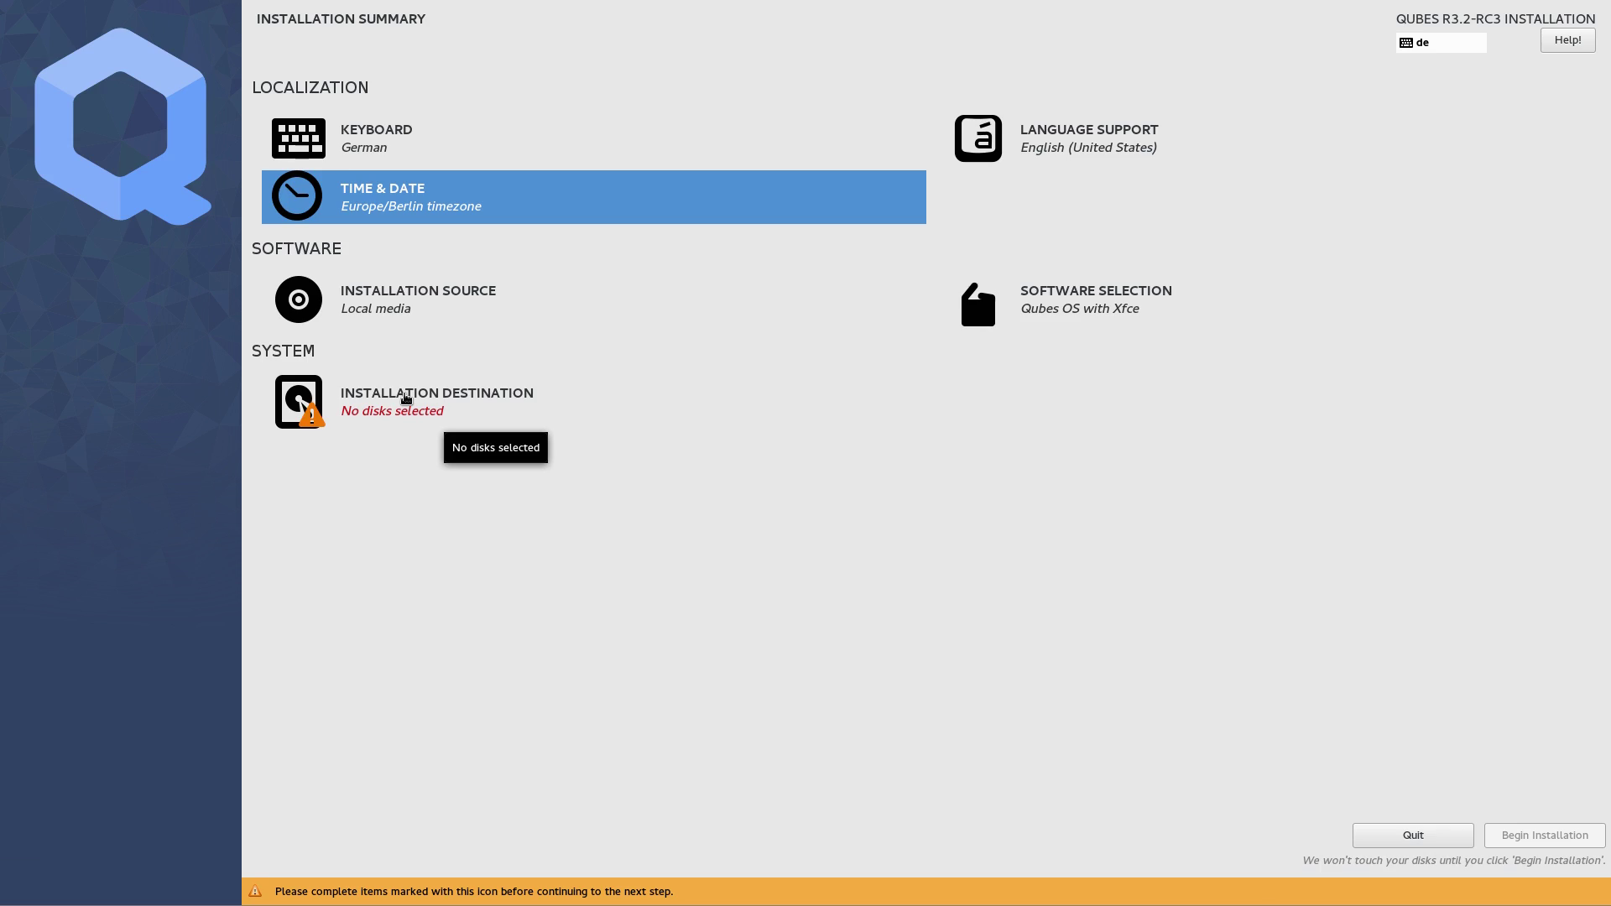
pyautogui.click(406, 399)
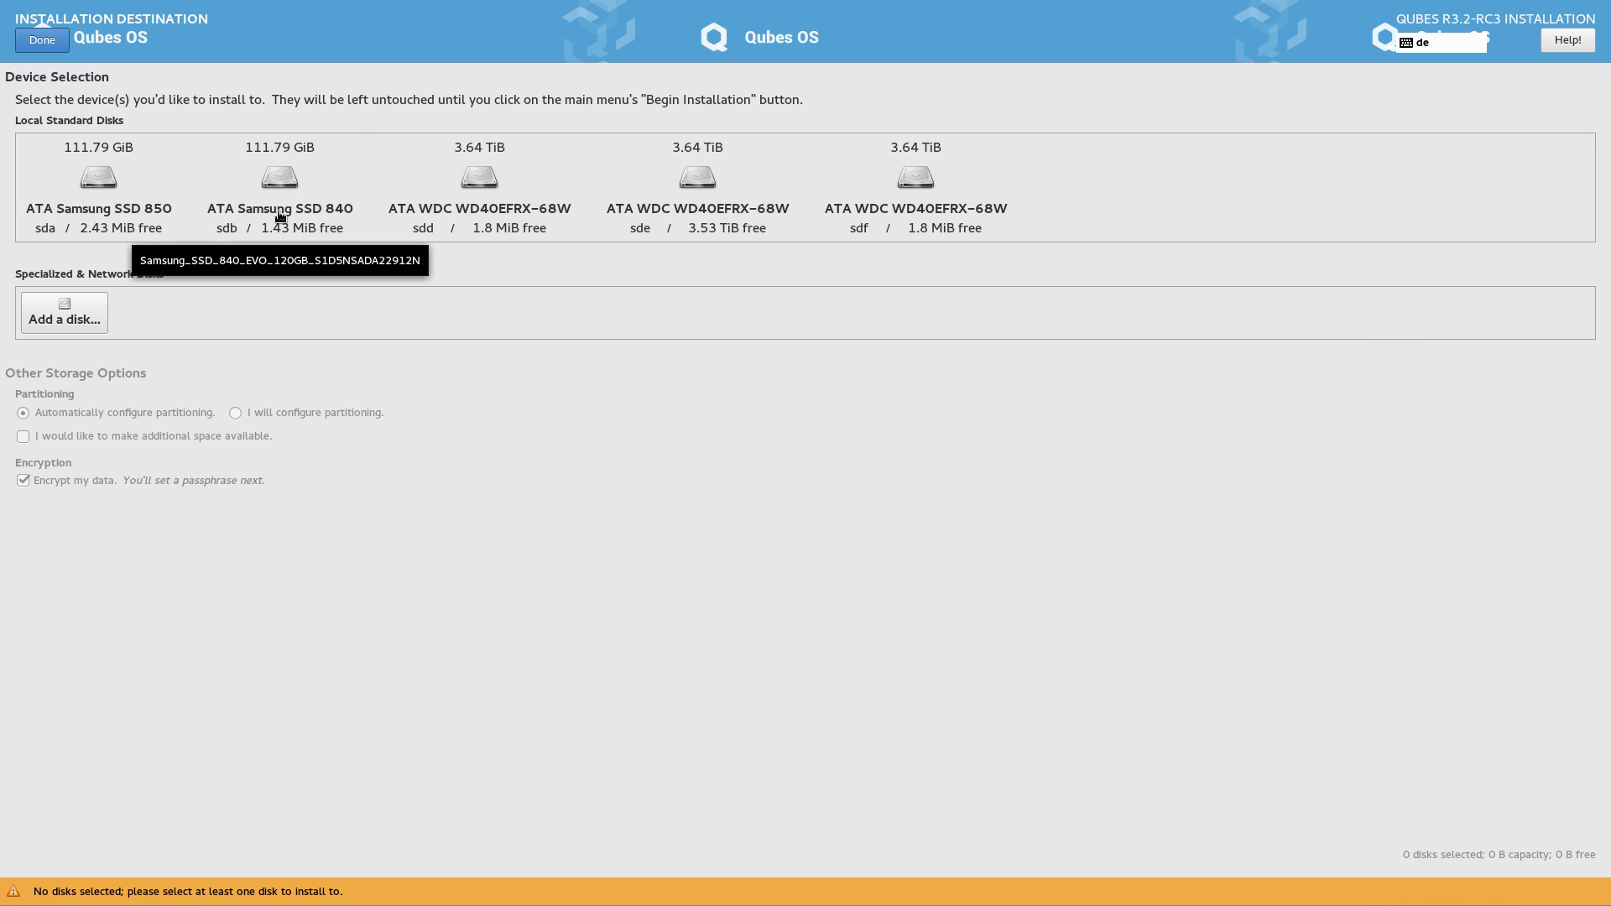
# Select the ATA Samsung SSD 840 (sdb) as the install disk and confirm
pyautogui.click(280, 220)
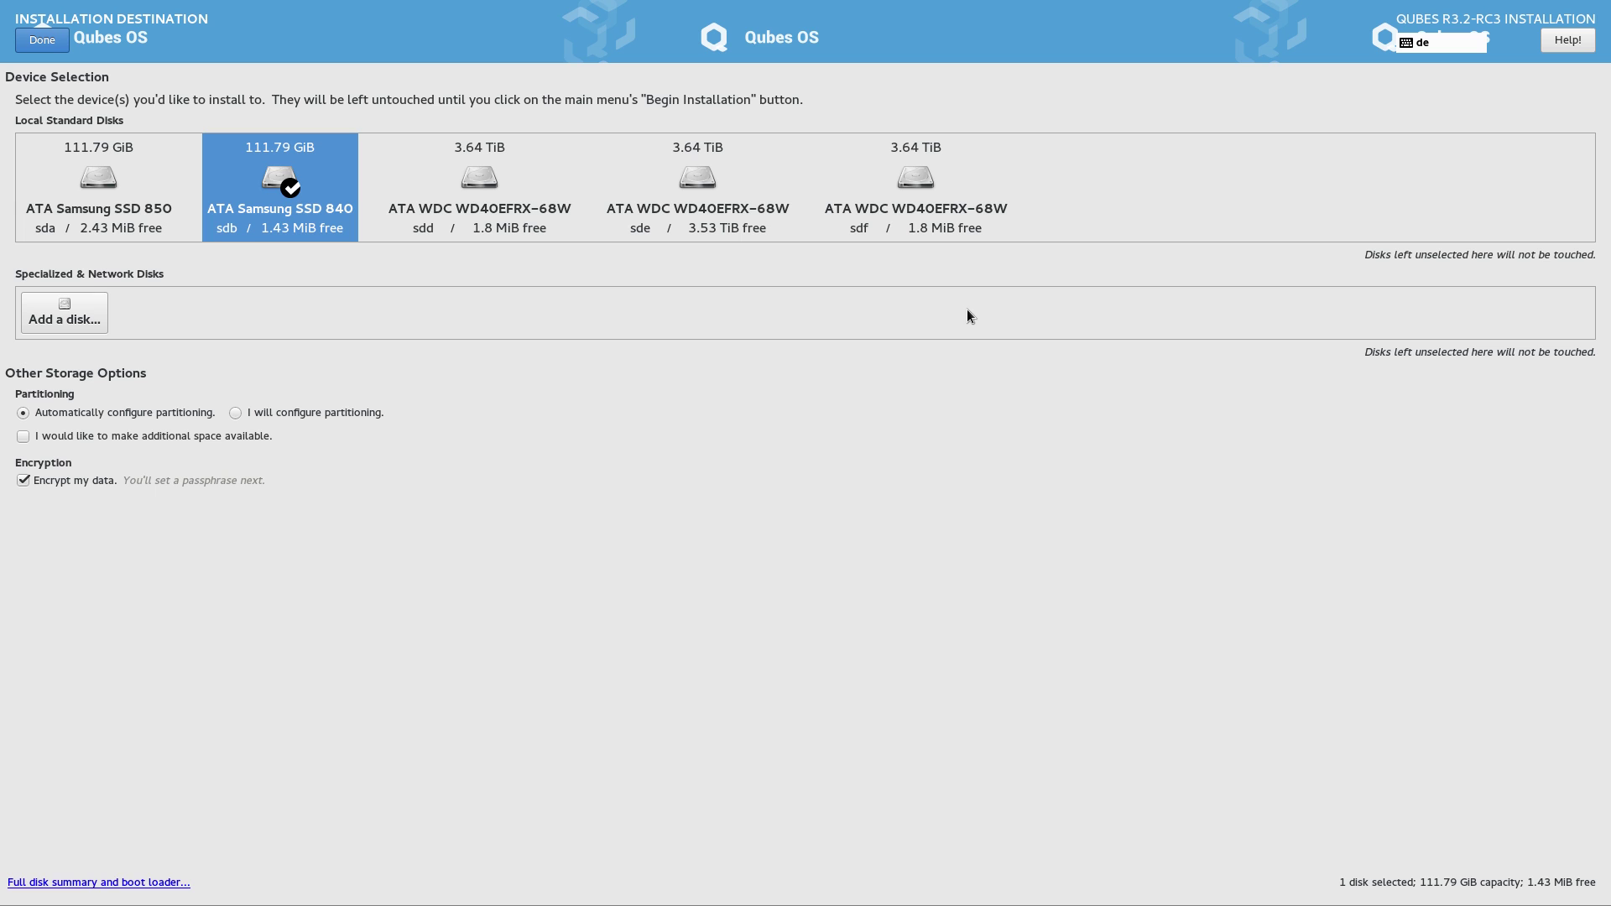
pyautogui.click(48, 42)
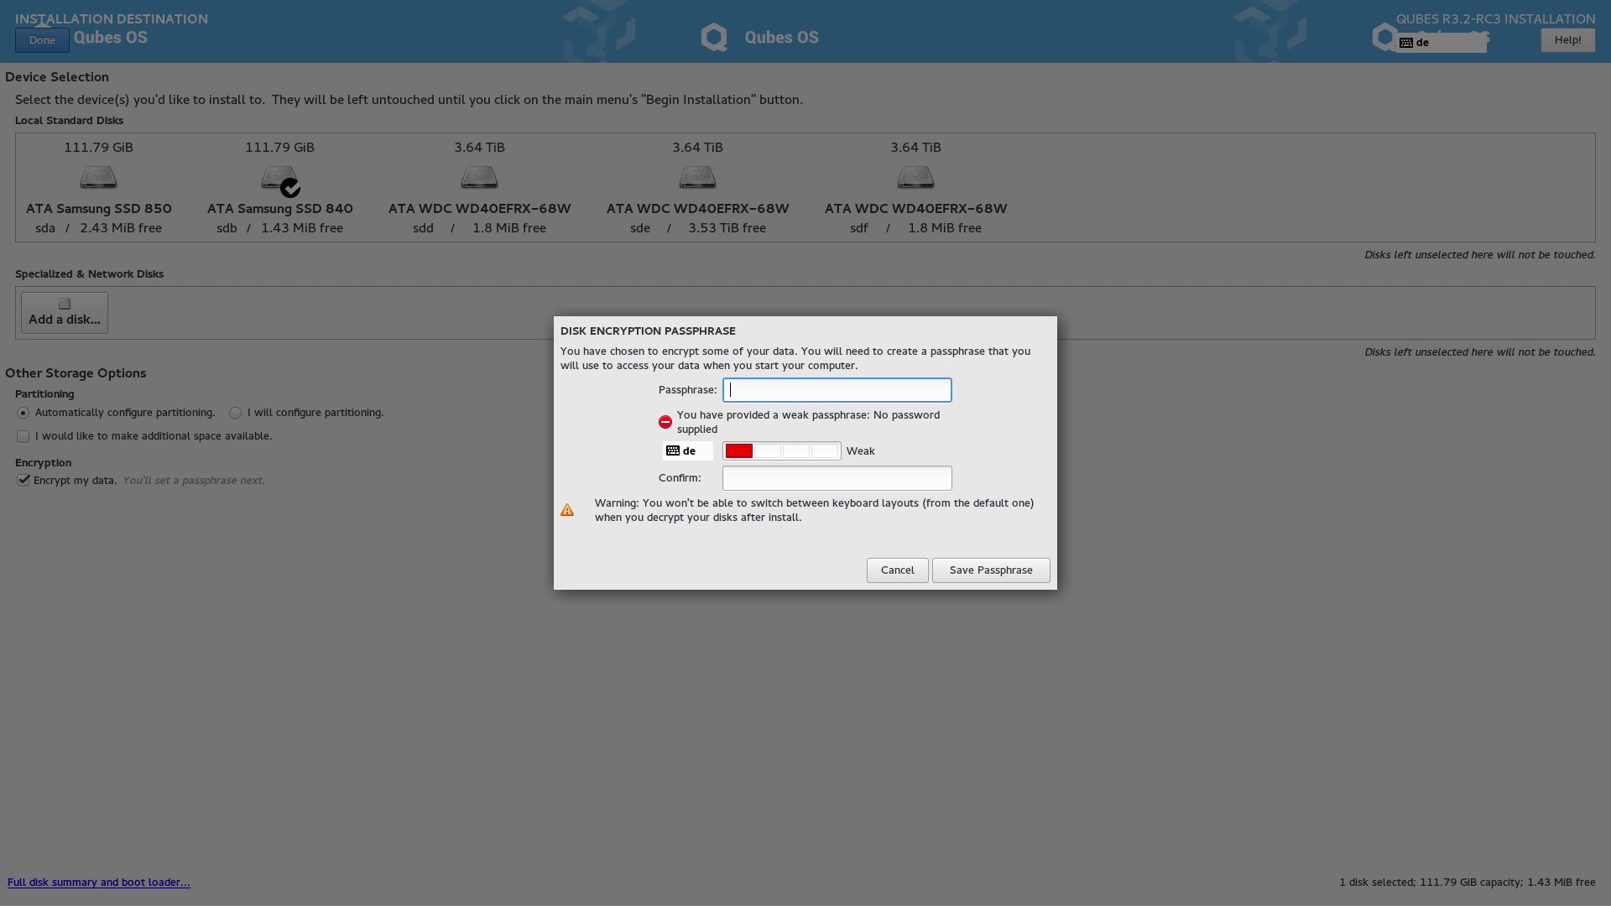
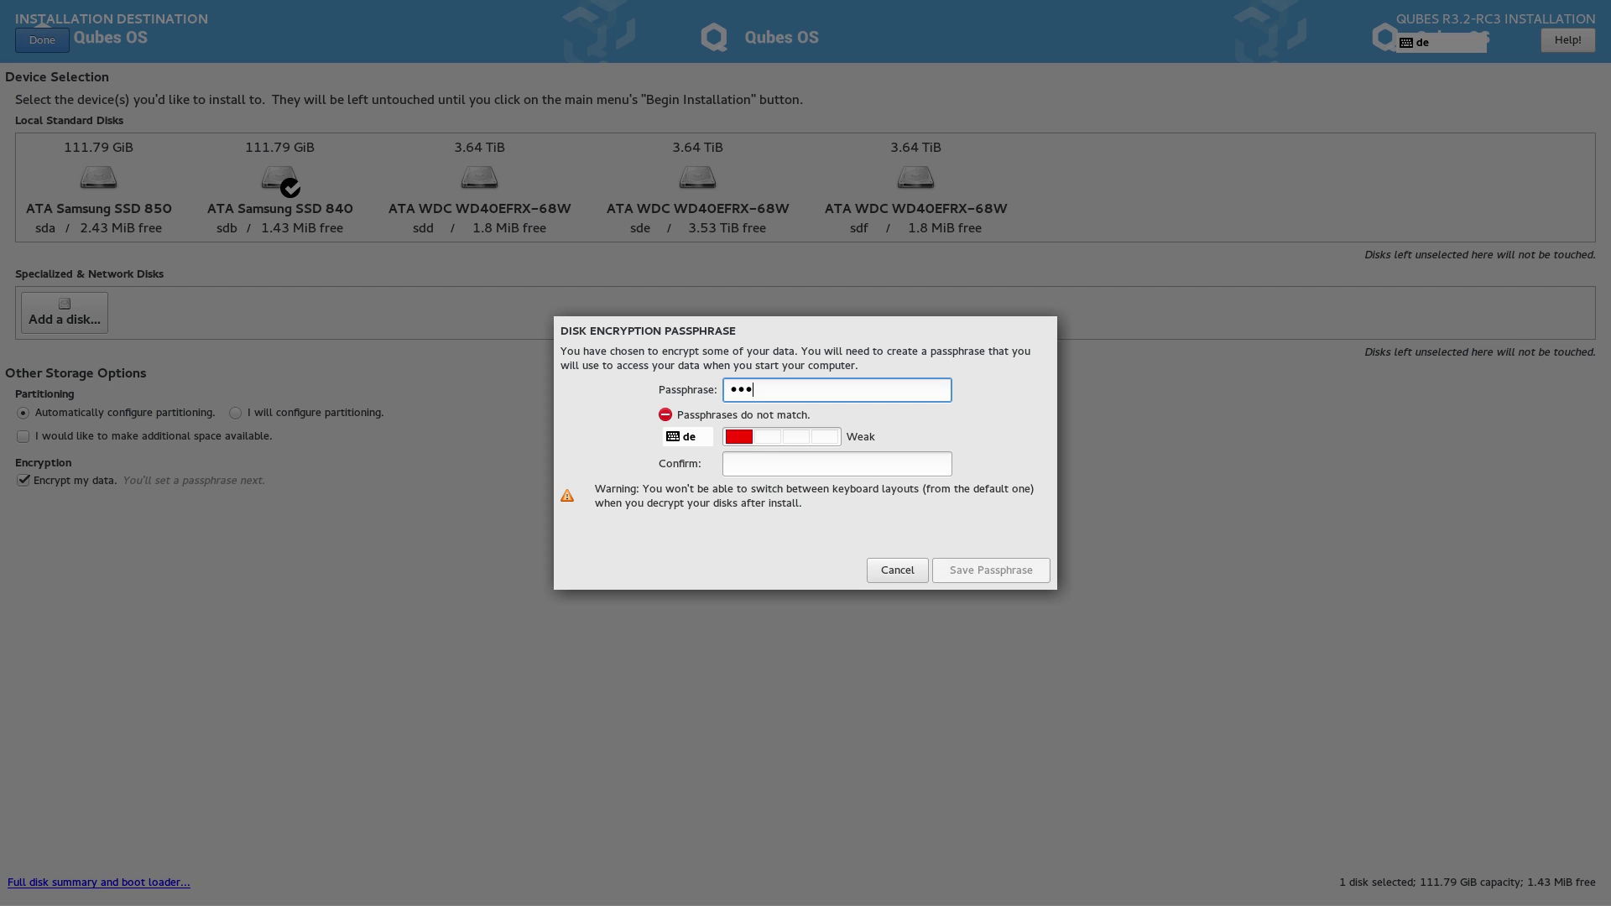
# Enter and confirm the disk encryption passphrase, then save it
pyautogui.hotkey('ctrl', 'a')
pyautogui.press('BackSpace')
pyautogui.write('a')
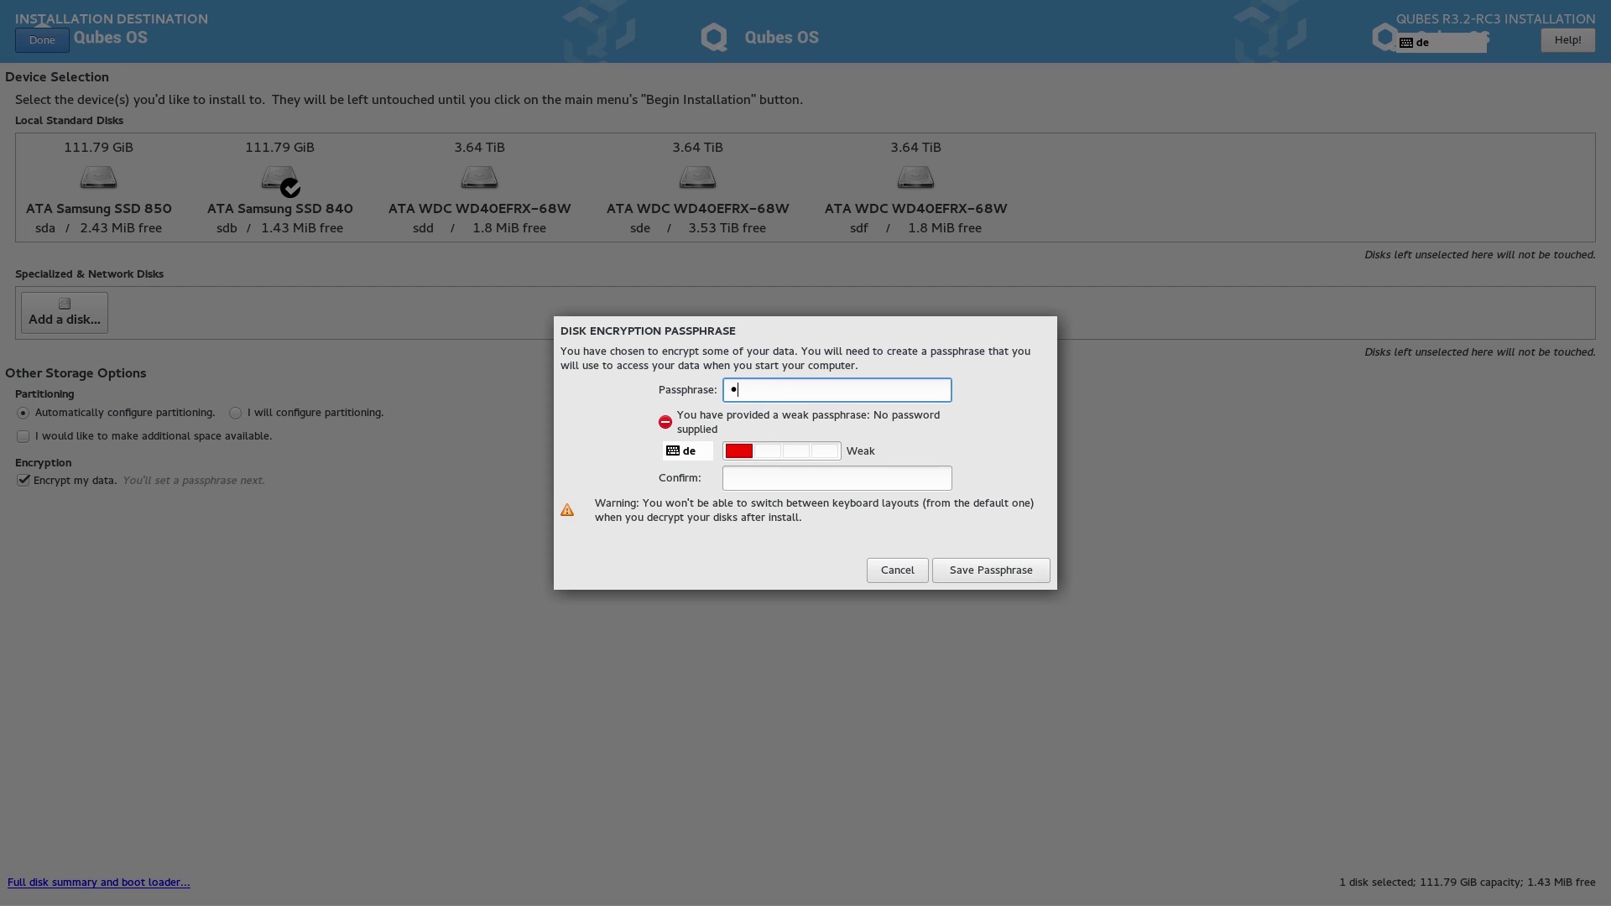
pyautogui.write('bc')
pyautogui.press('BackSpace')
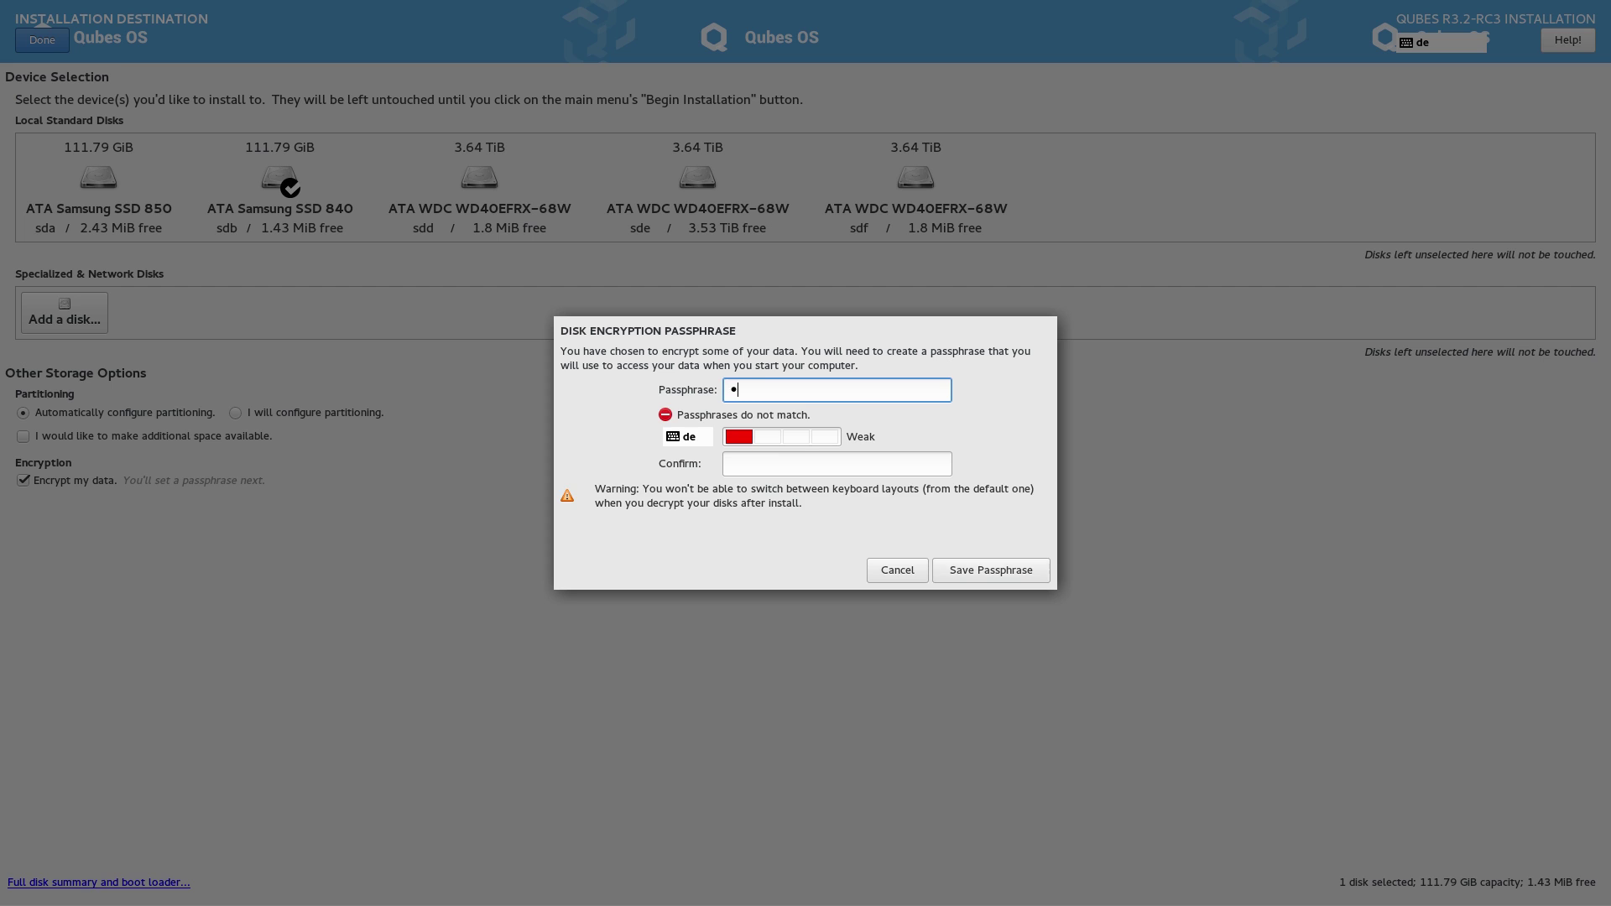
pyautogui.press('BackSpace')
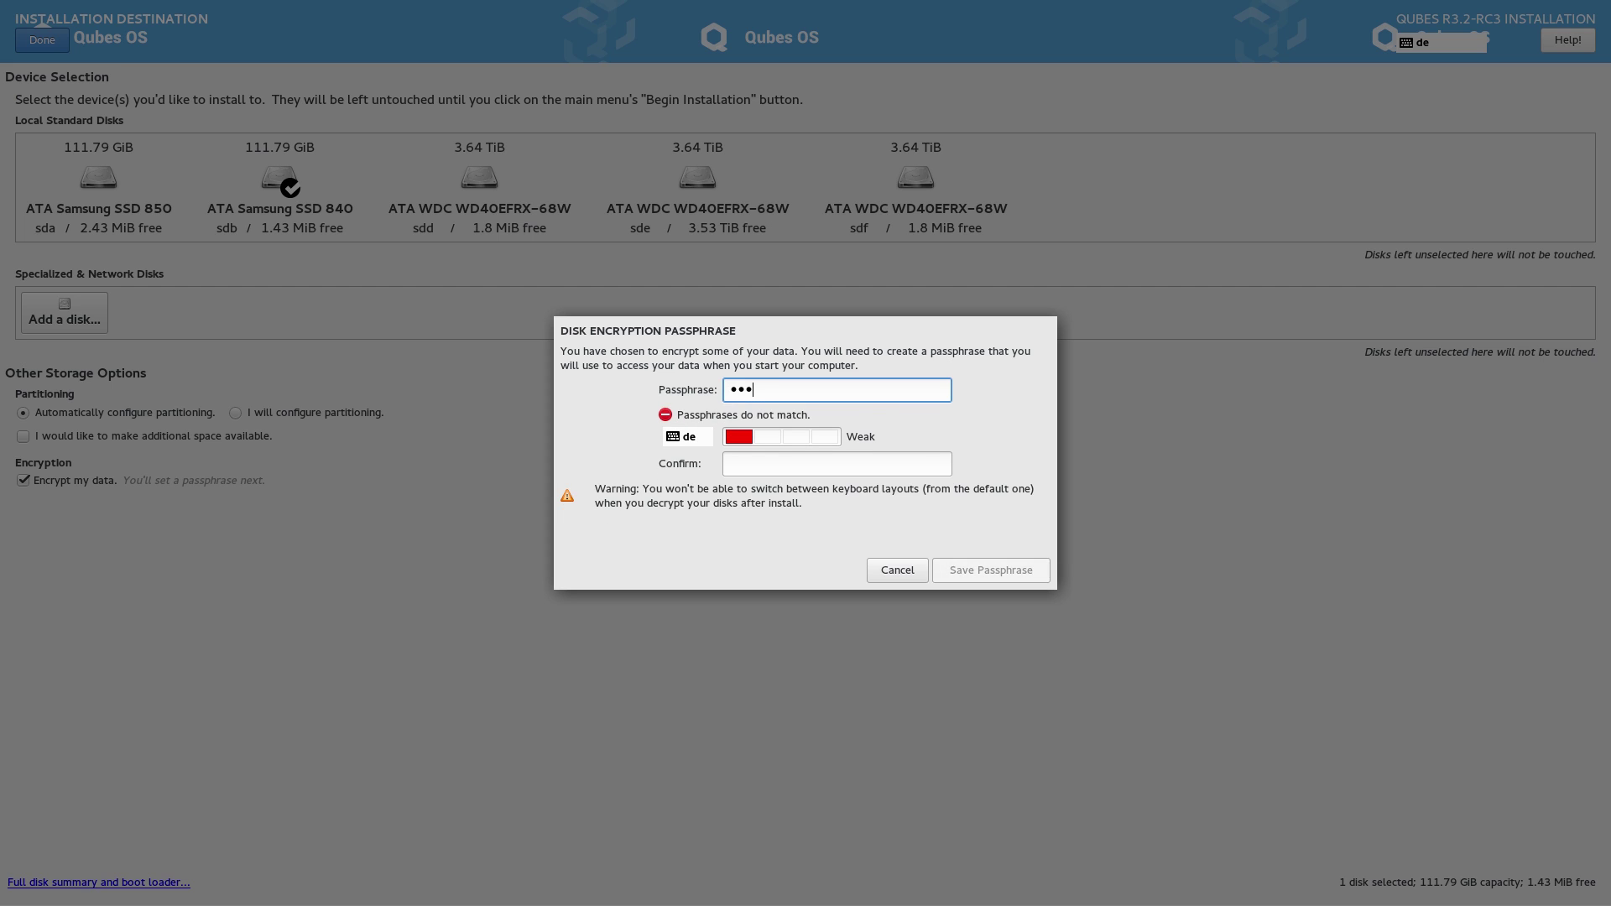
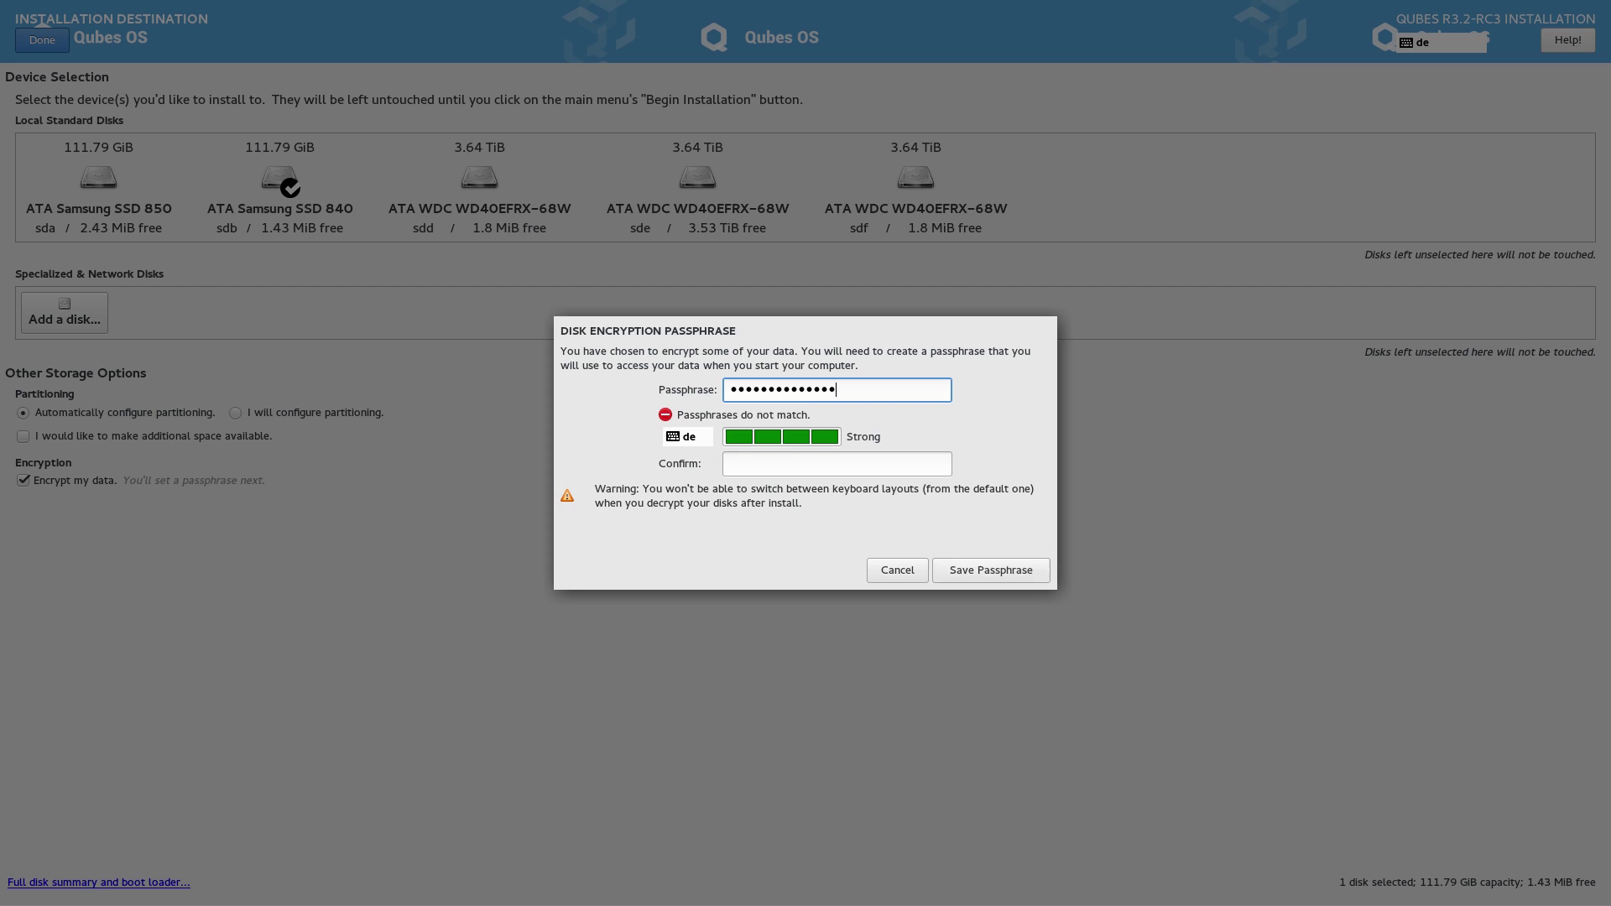
pyautogui.press('Tab')
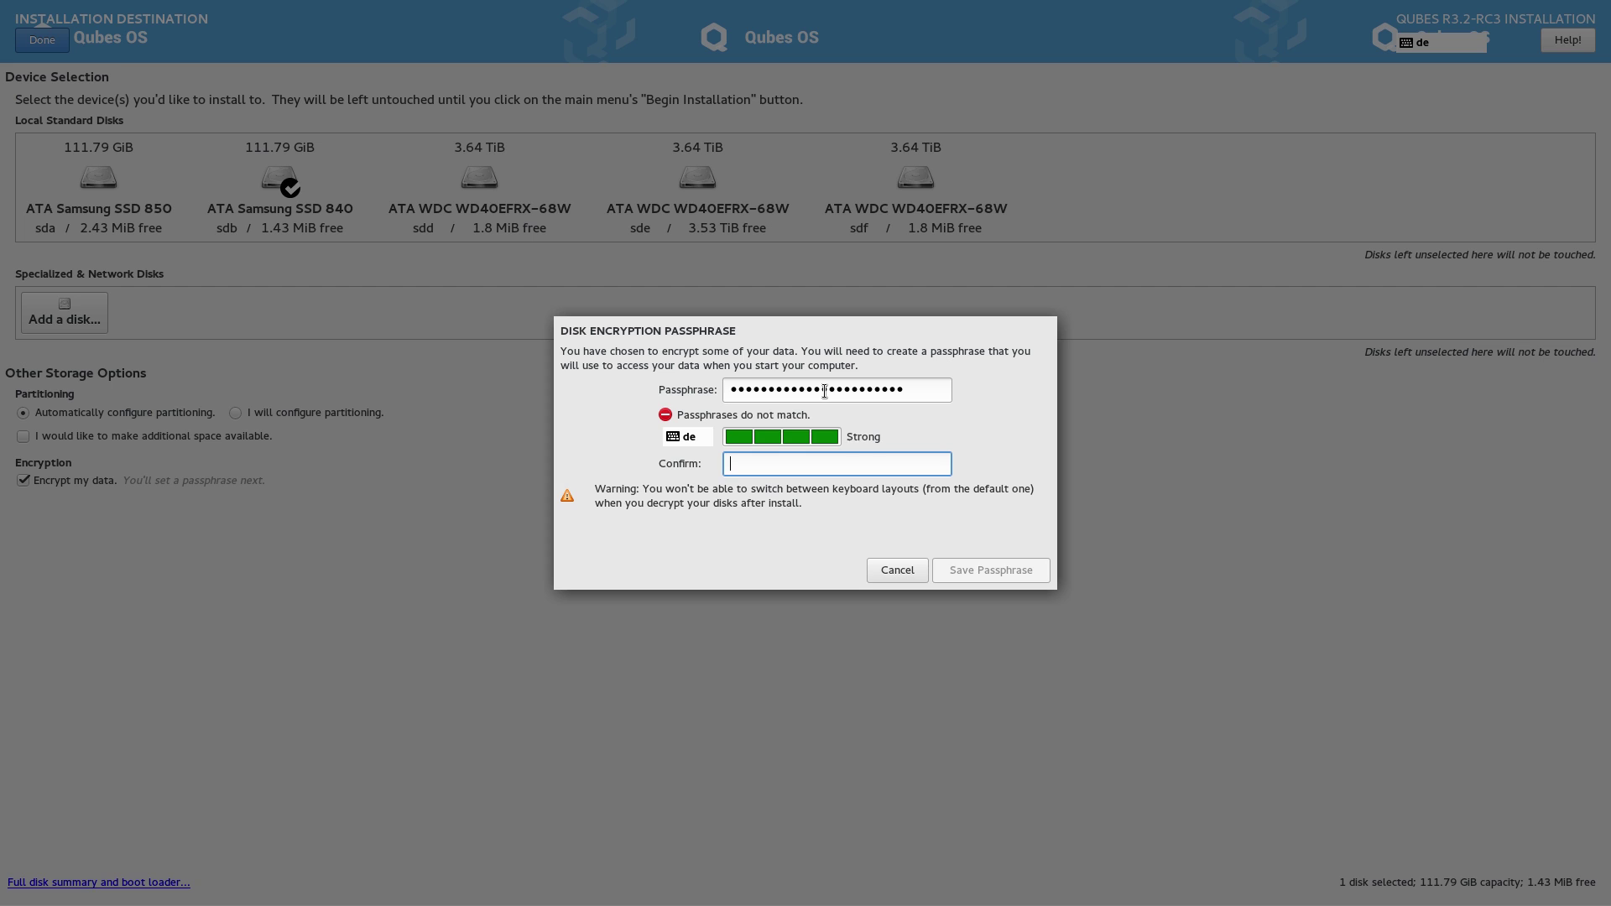
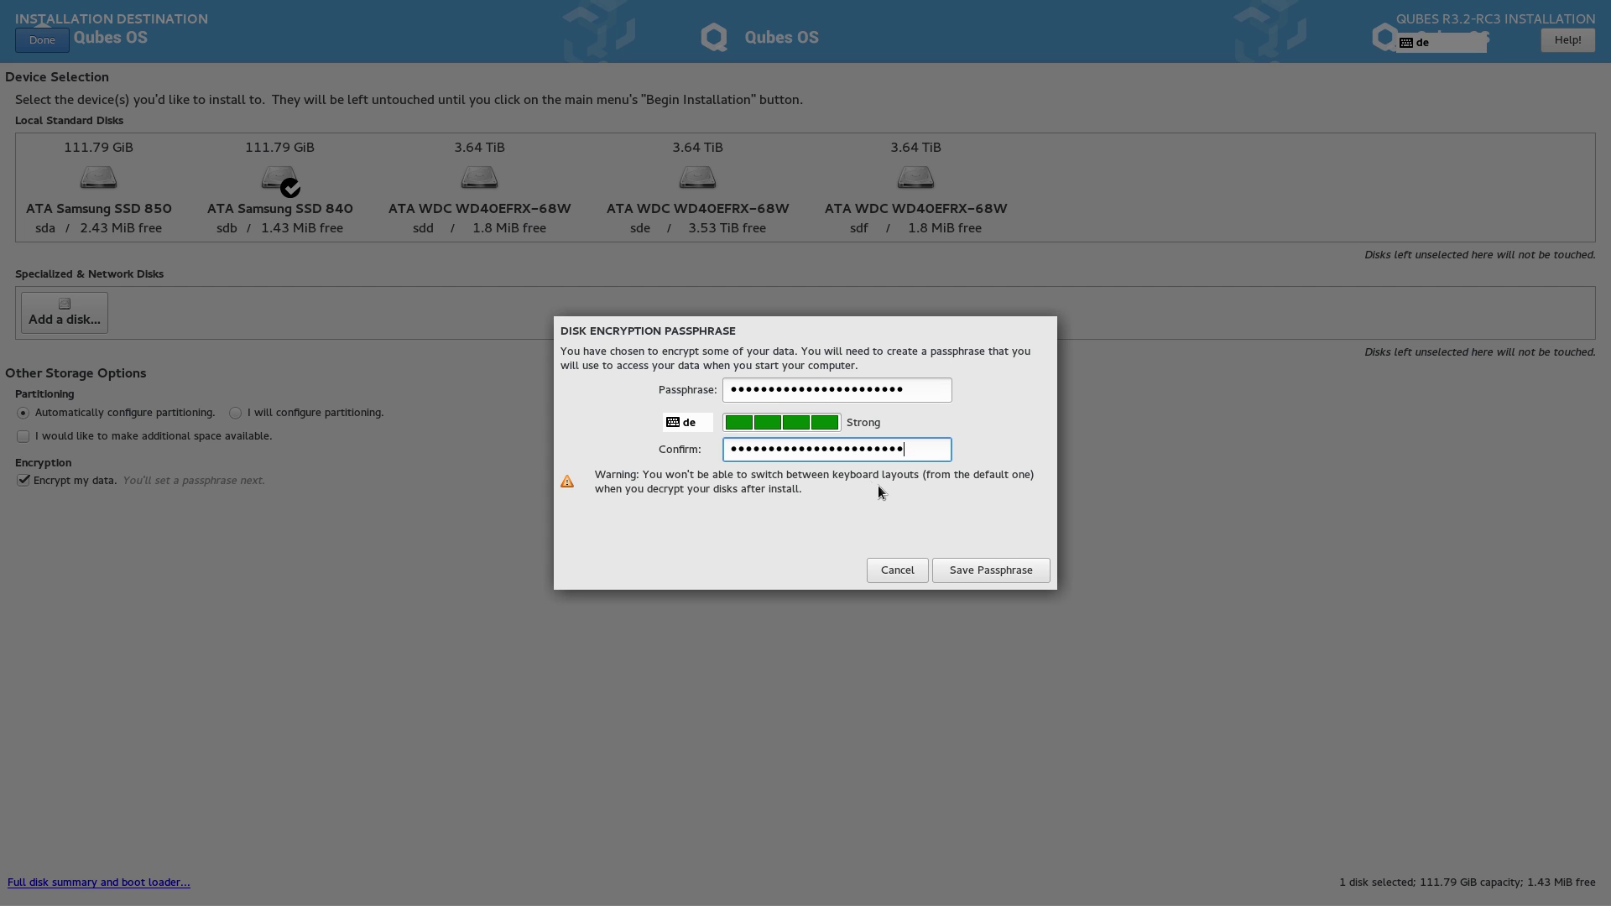
pyautogui.click(984, 577)
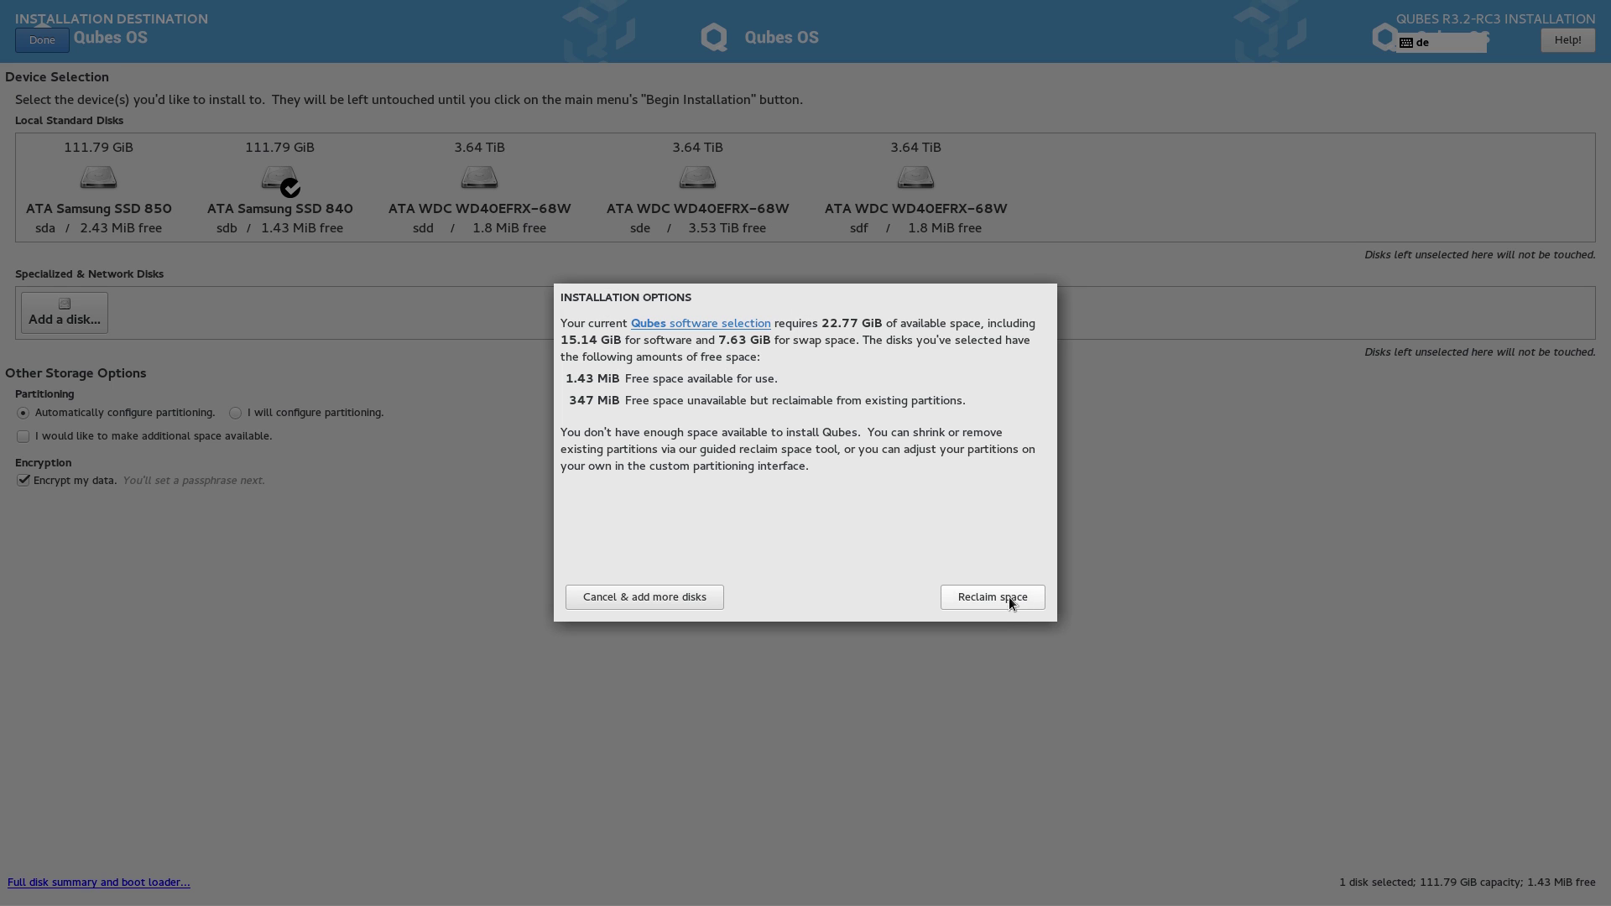
# Mark the EFI System, ext4 and Encrypted (LUKS) partitions on sdb for deletion
pyautogui.click(1007, 596)
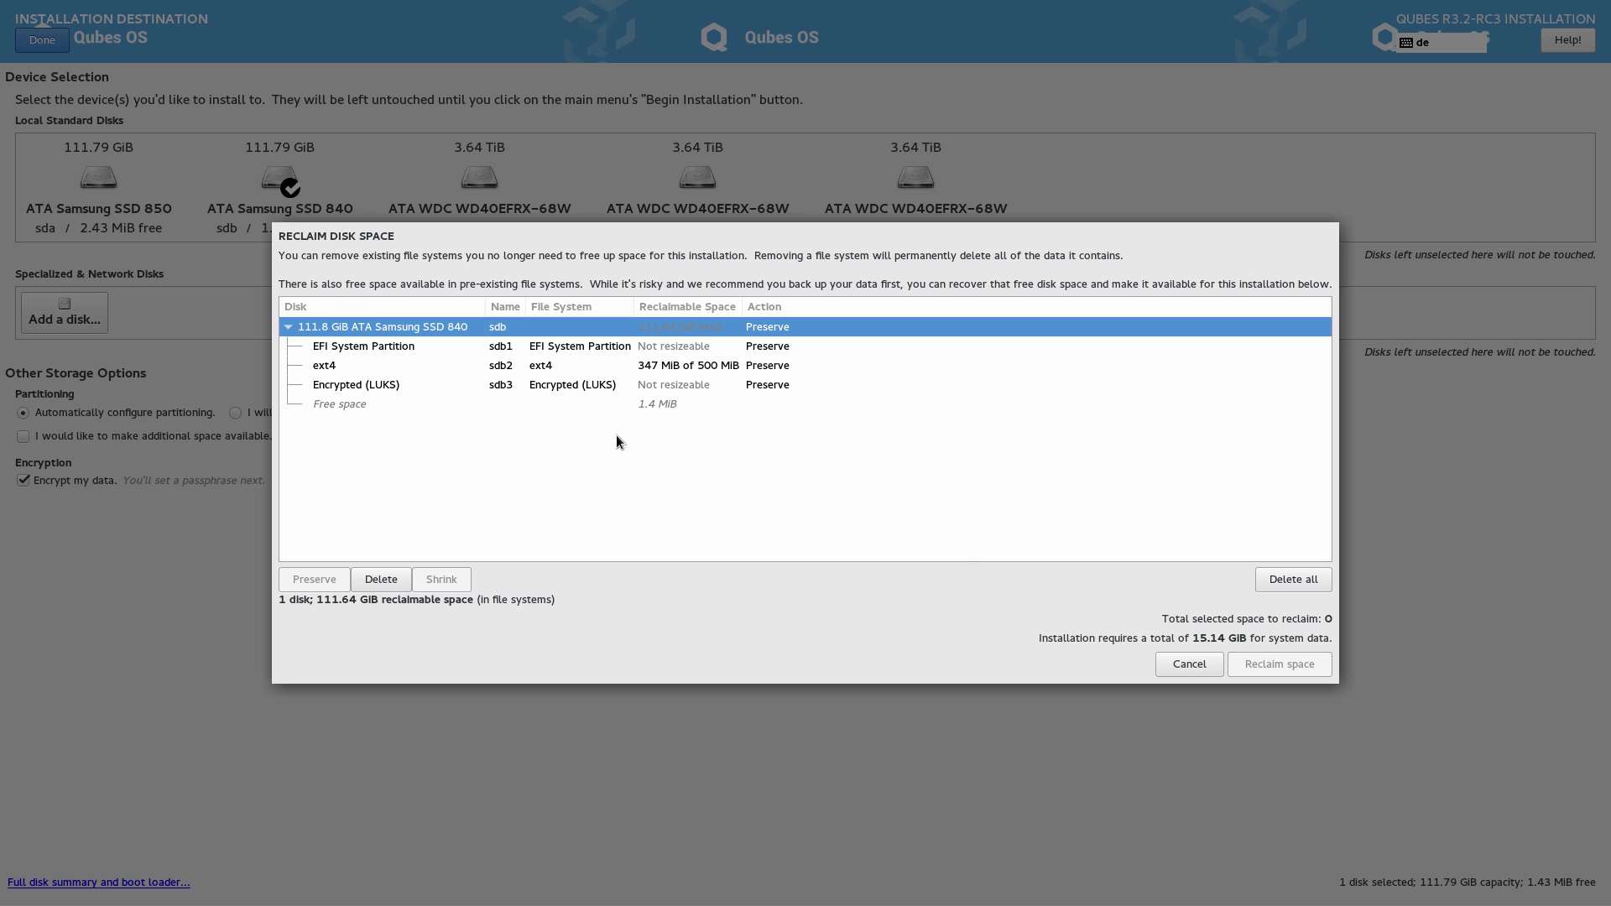
pyautogui.click(390, 347)
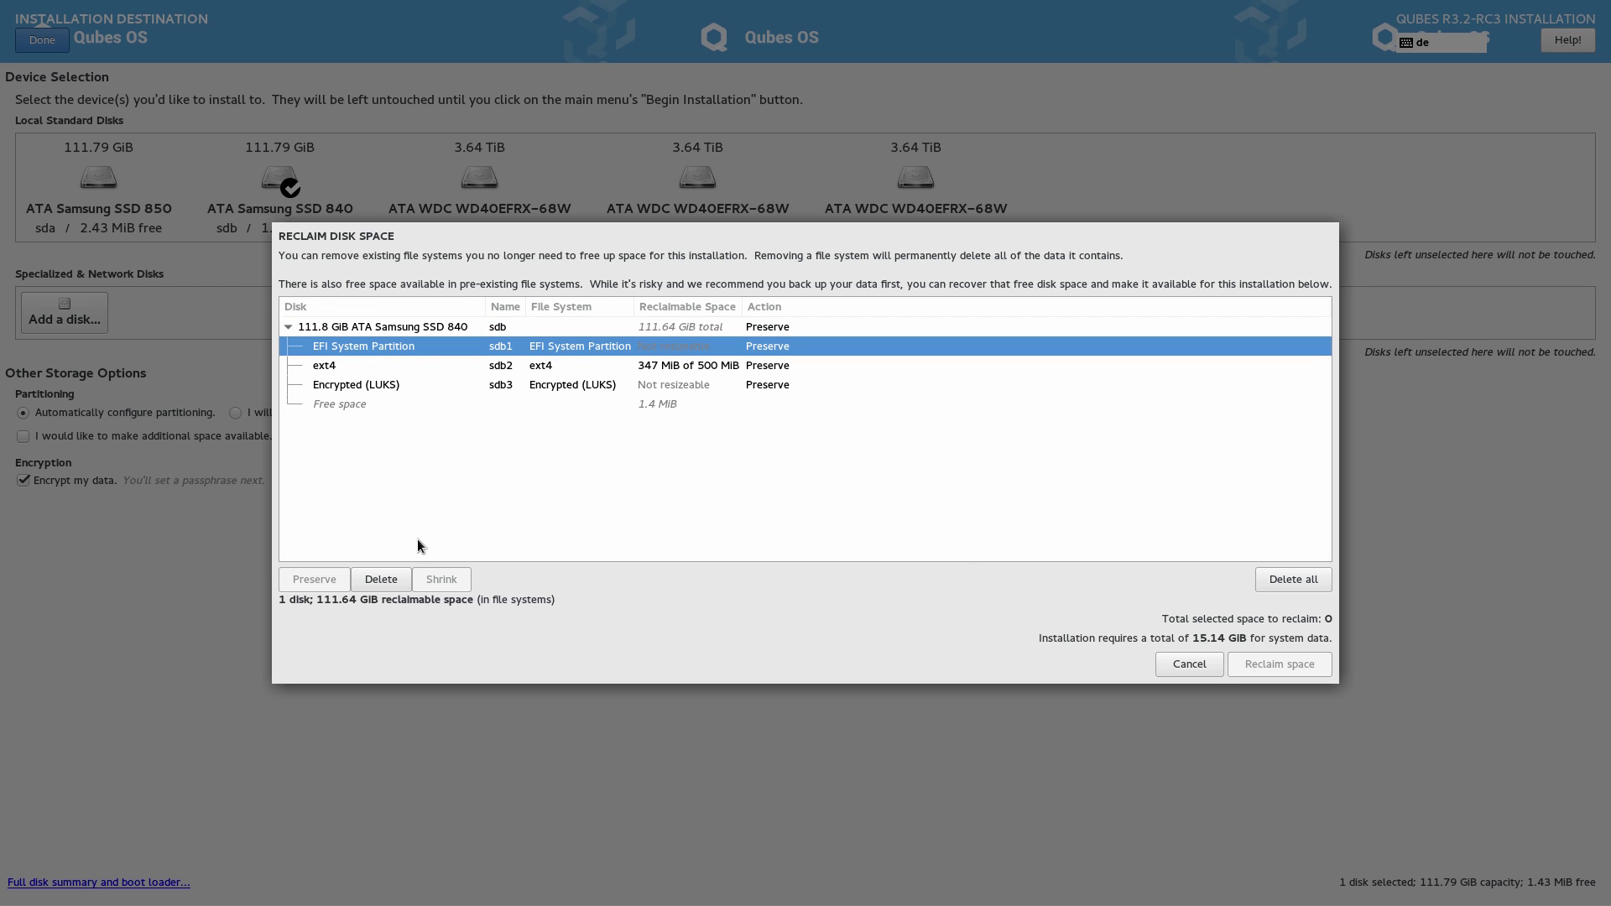
pyautogui.click(372, 584)
pyautogui.click(379, 369)
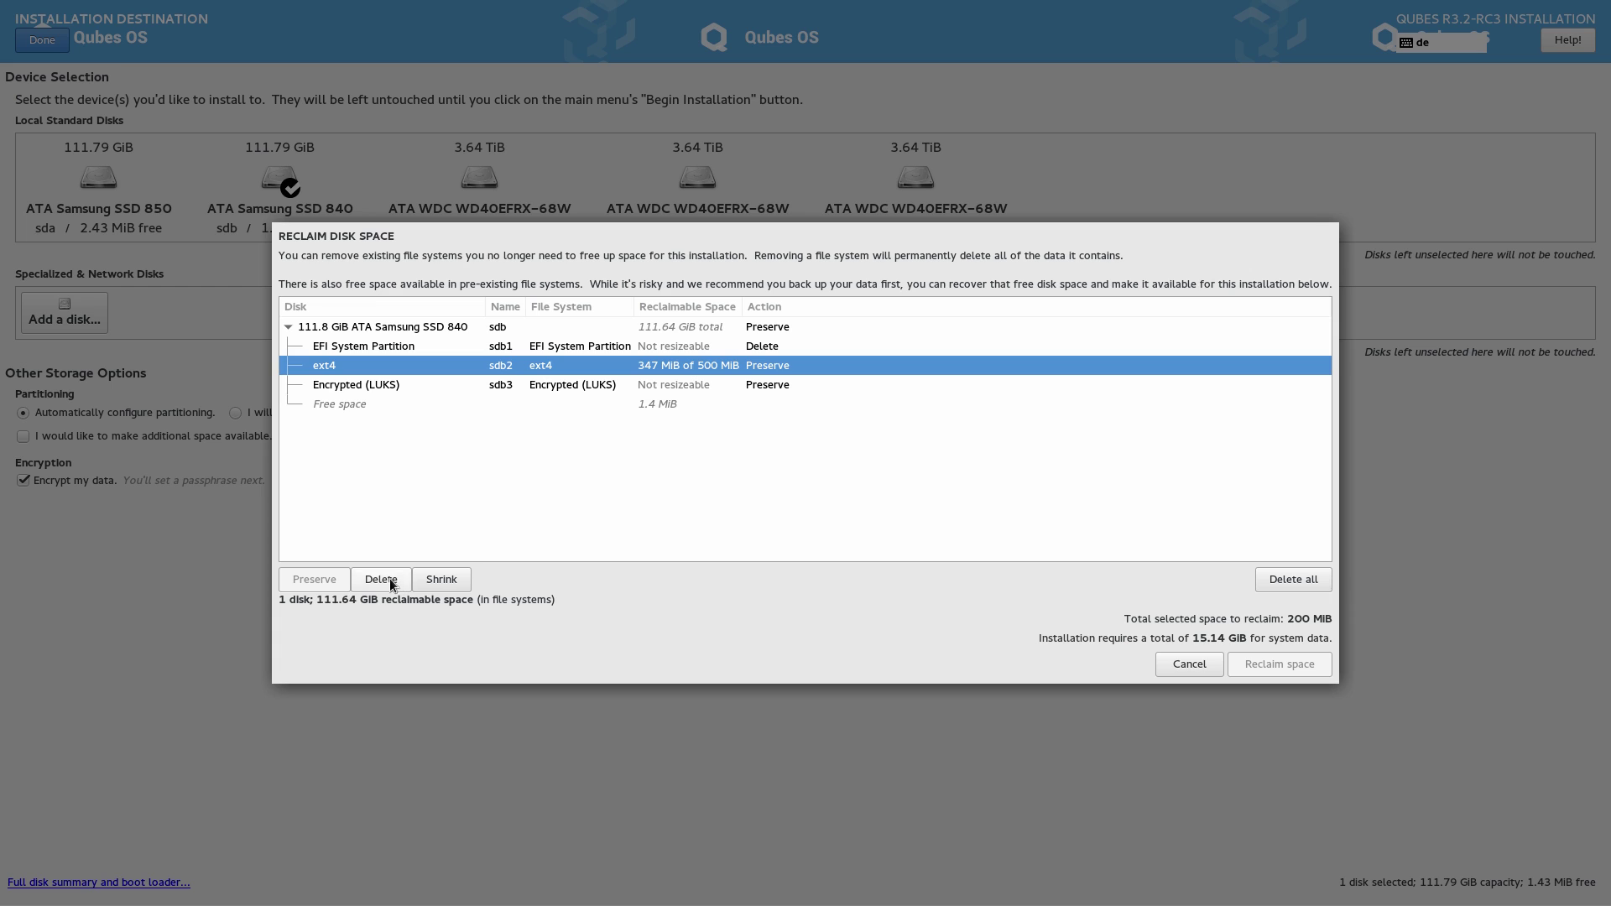
pyautogui.click(380, 579)
pyautogui.click(349, 386)
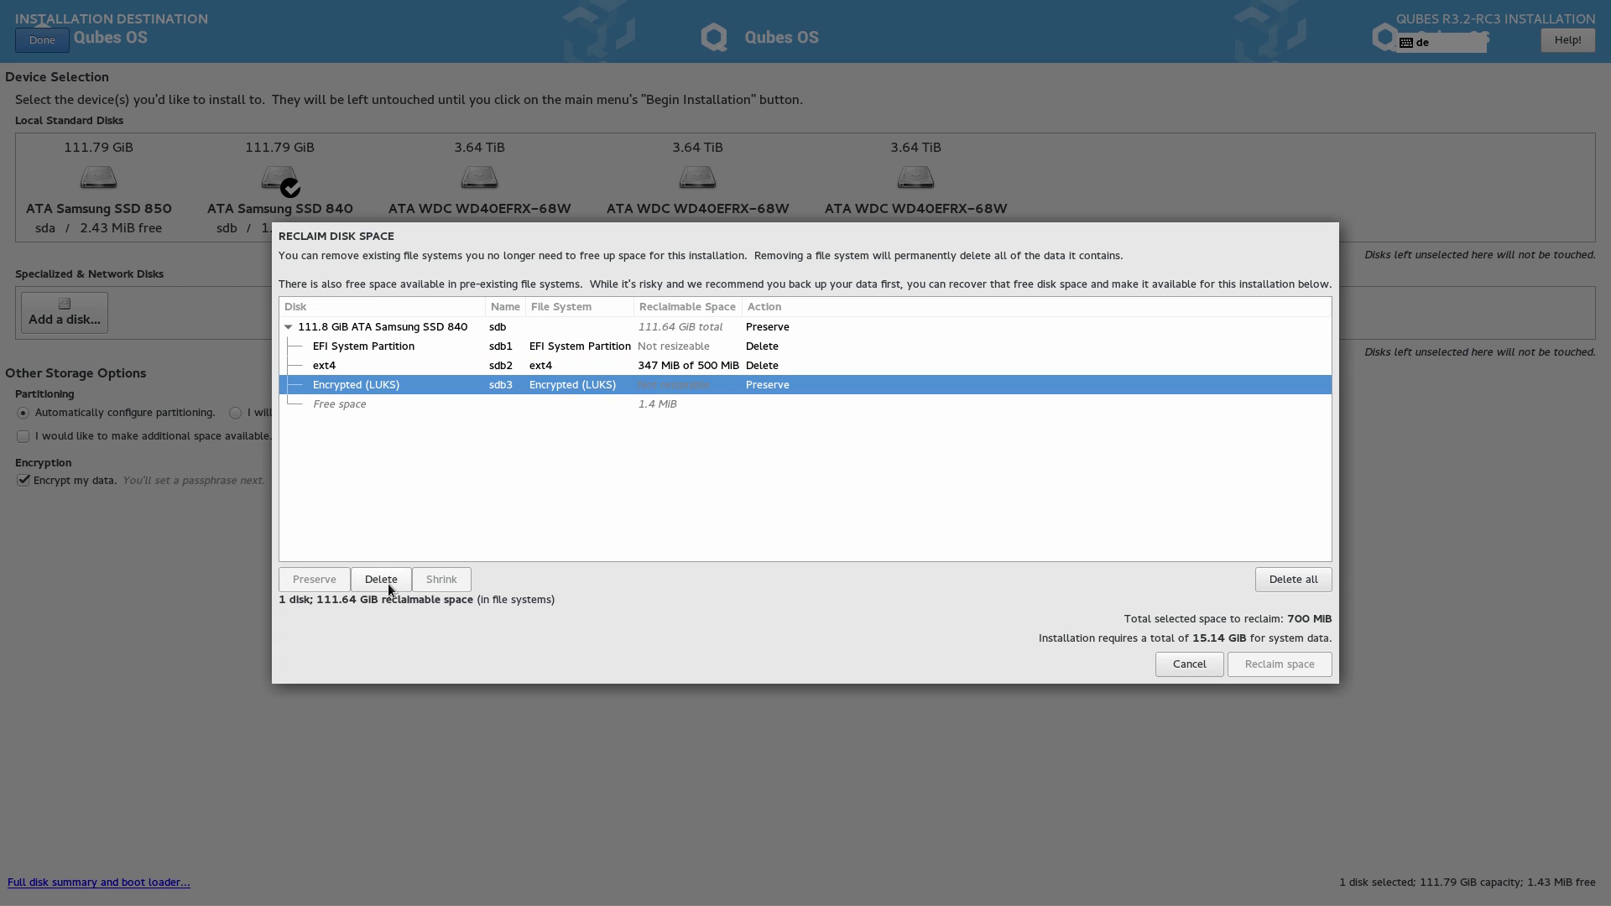
pyautogui.click(388, 582)
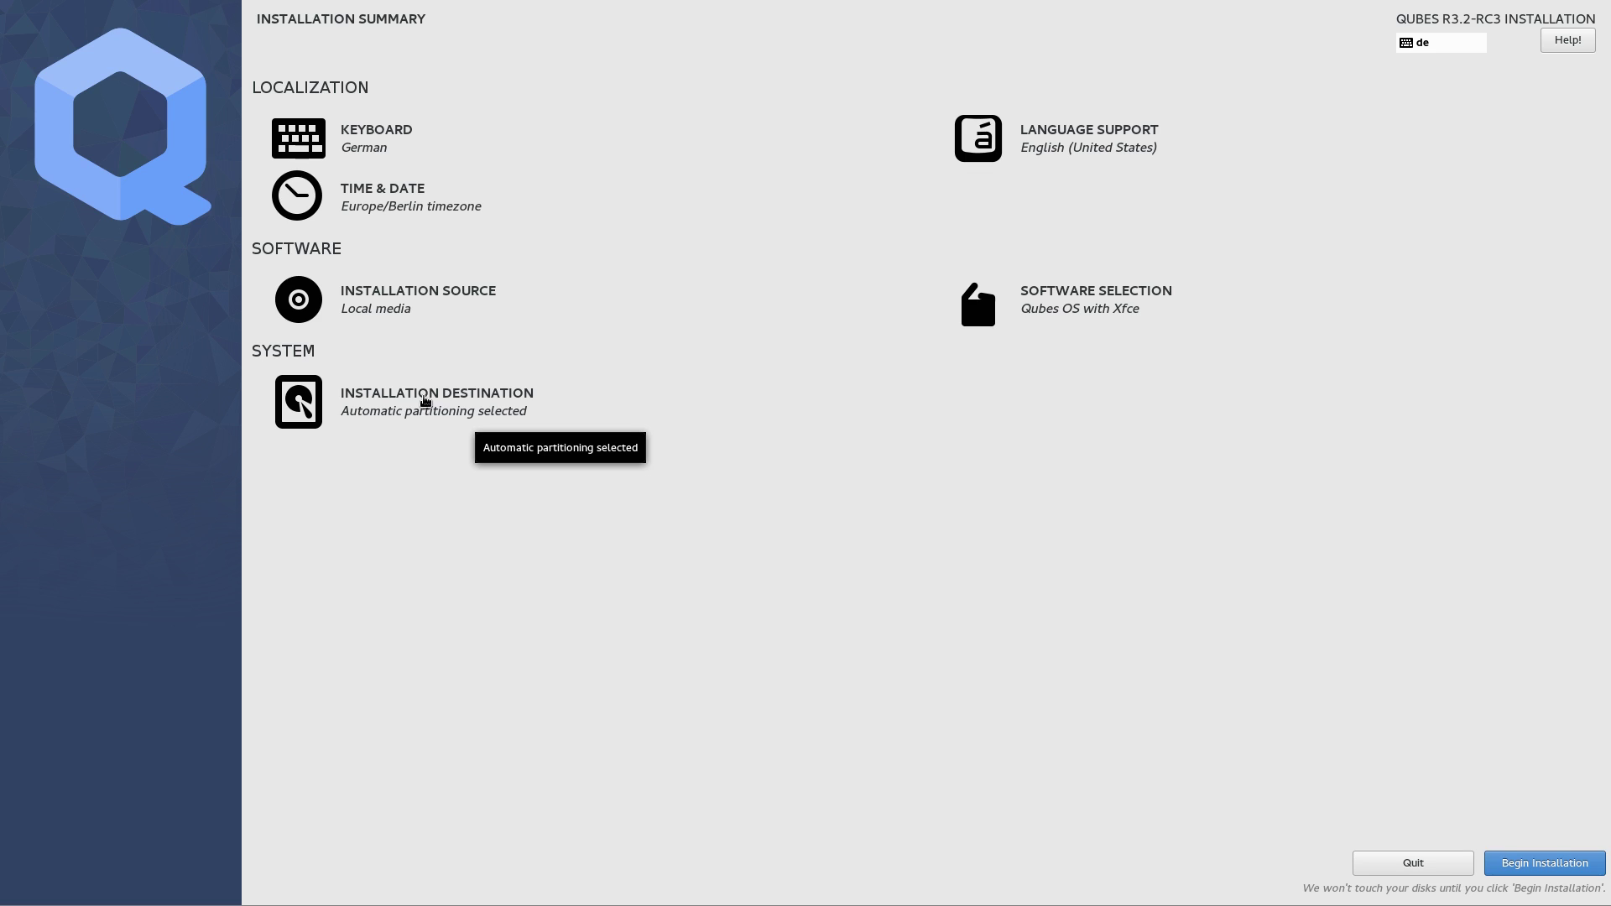
# Re-select the Samsung SSD 840 (sdb) as destination and re-save the encryption passphrase
pyautogui.click(357, 403)
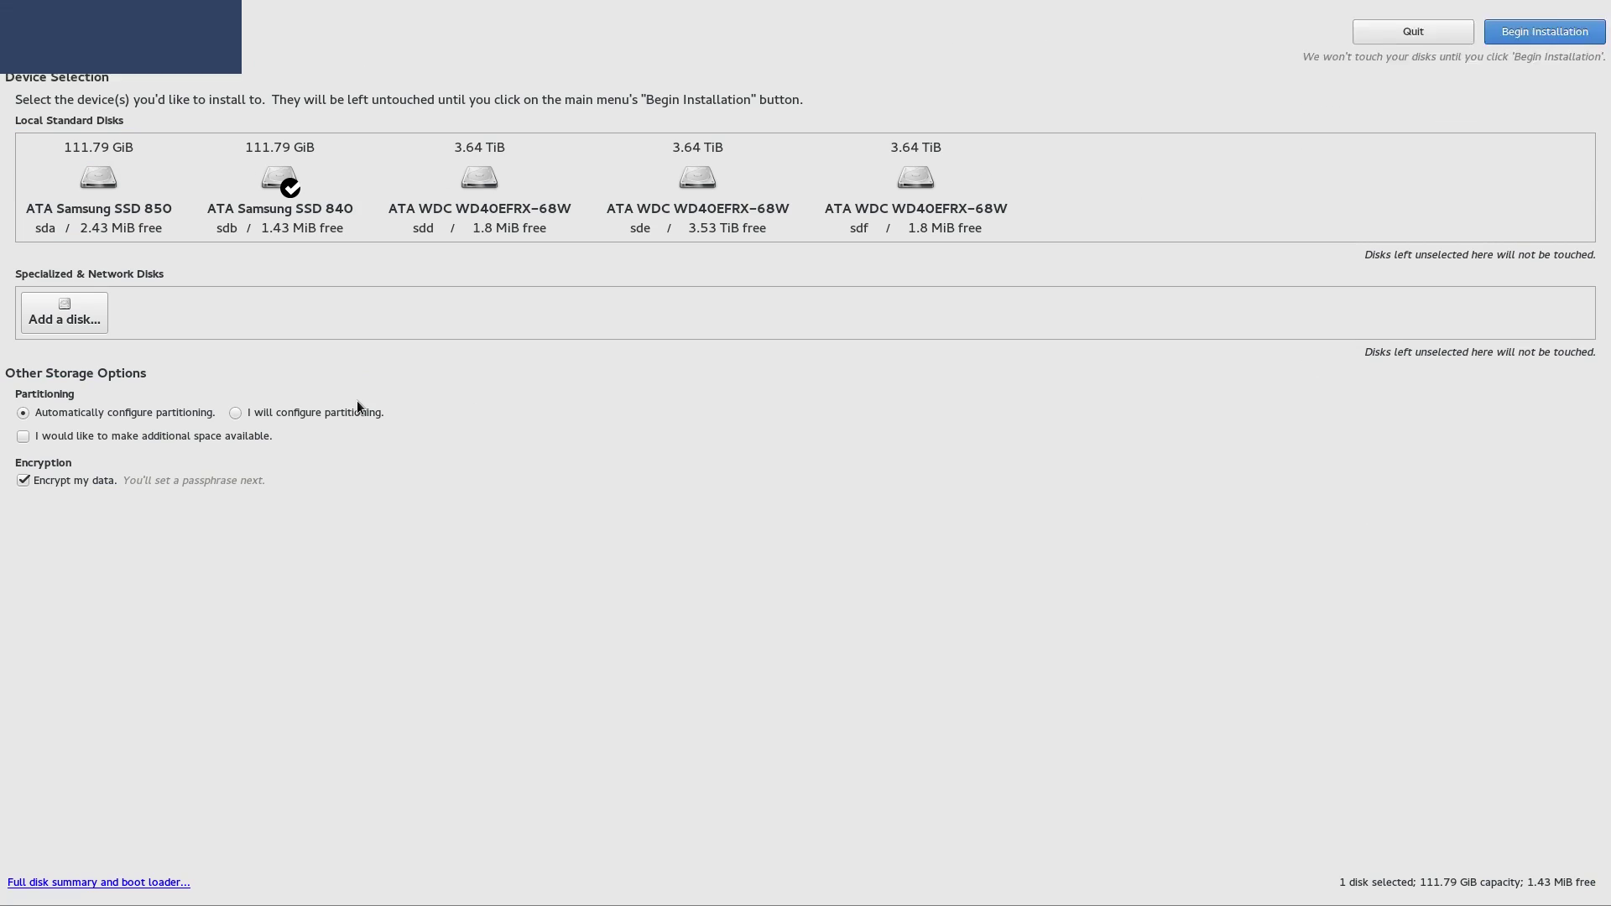
pyautogui.click(268, 219)
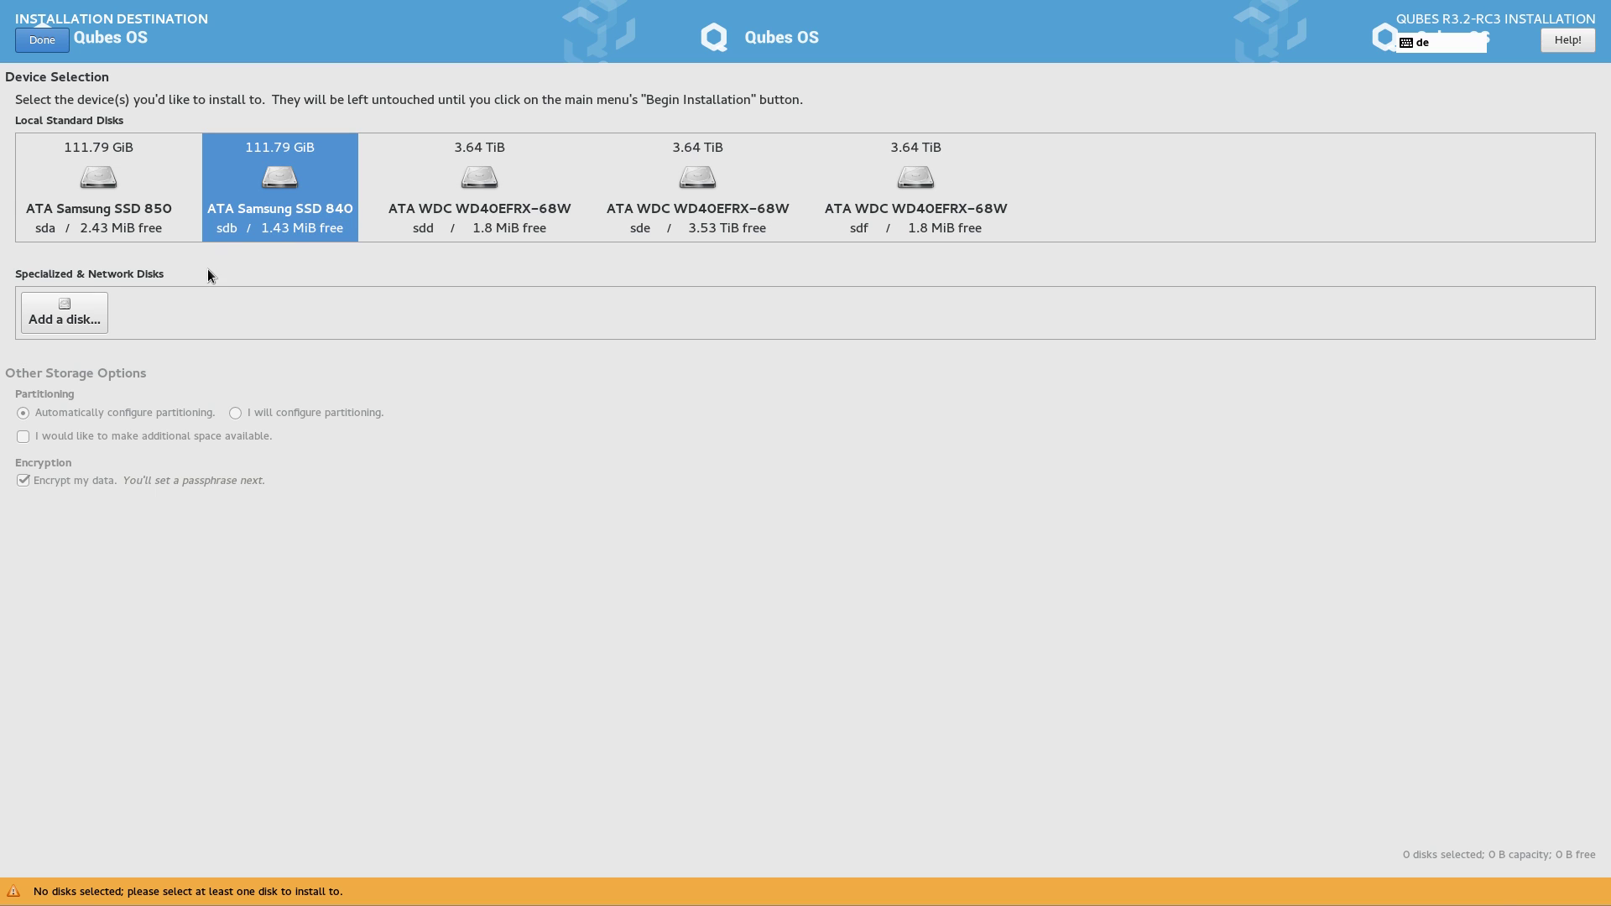
pyautogui.click(261, 194)
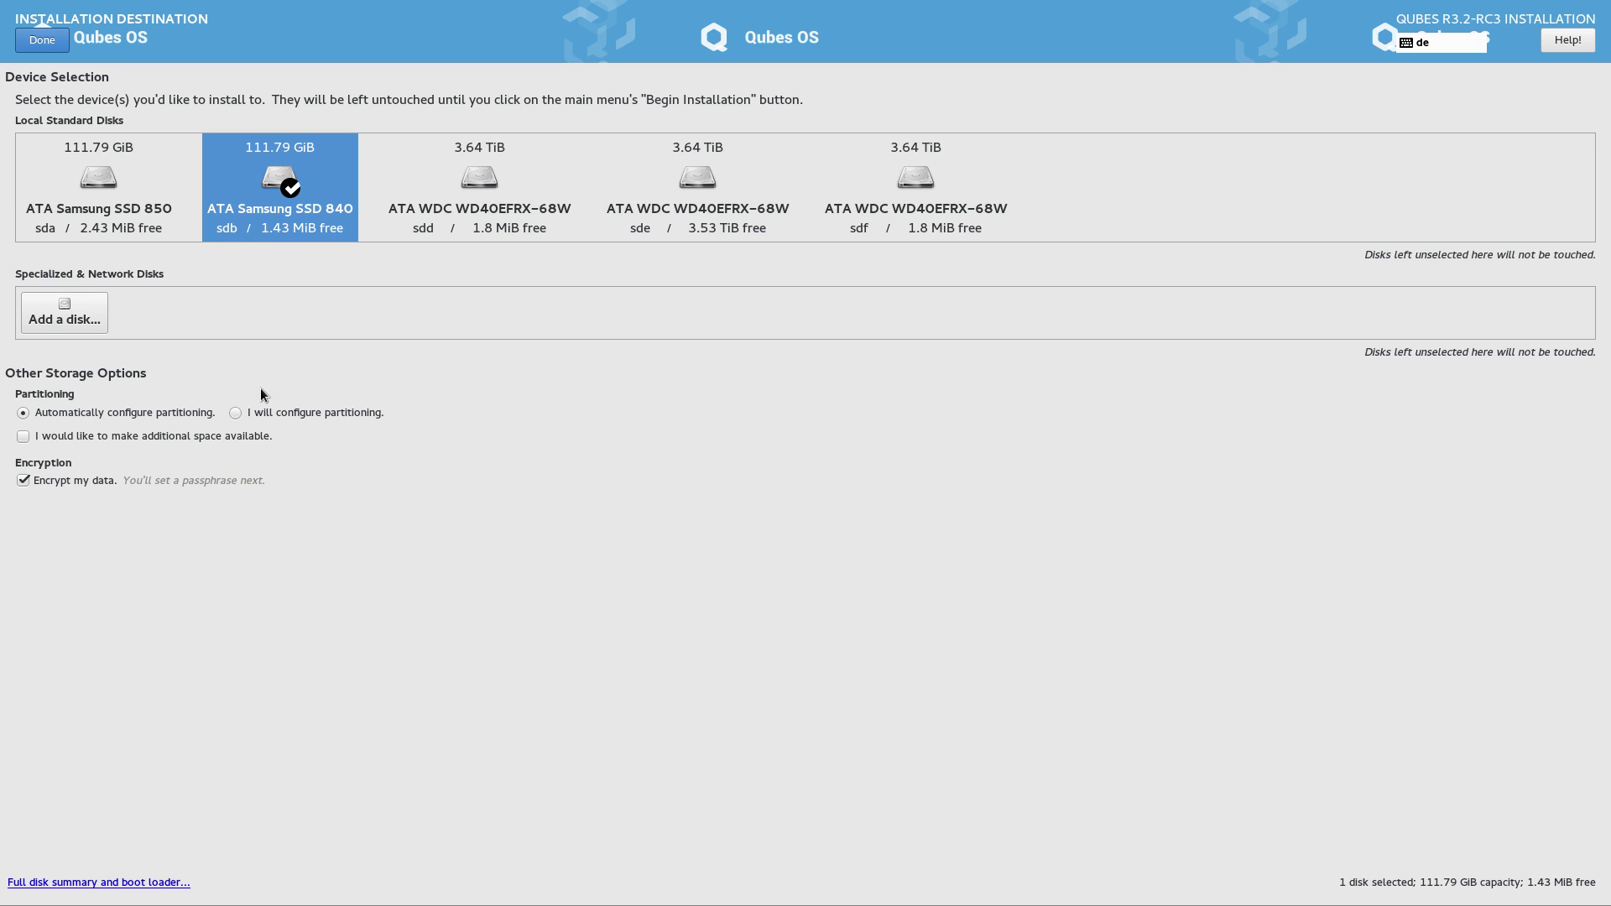
pyautogui.click(34, 39)
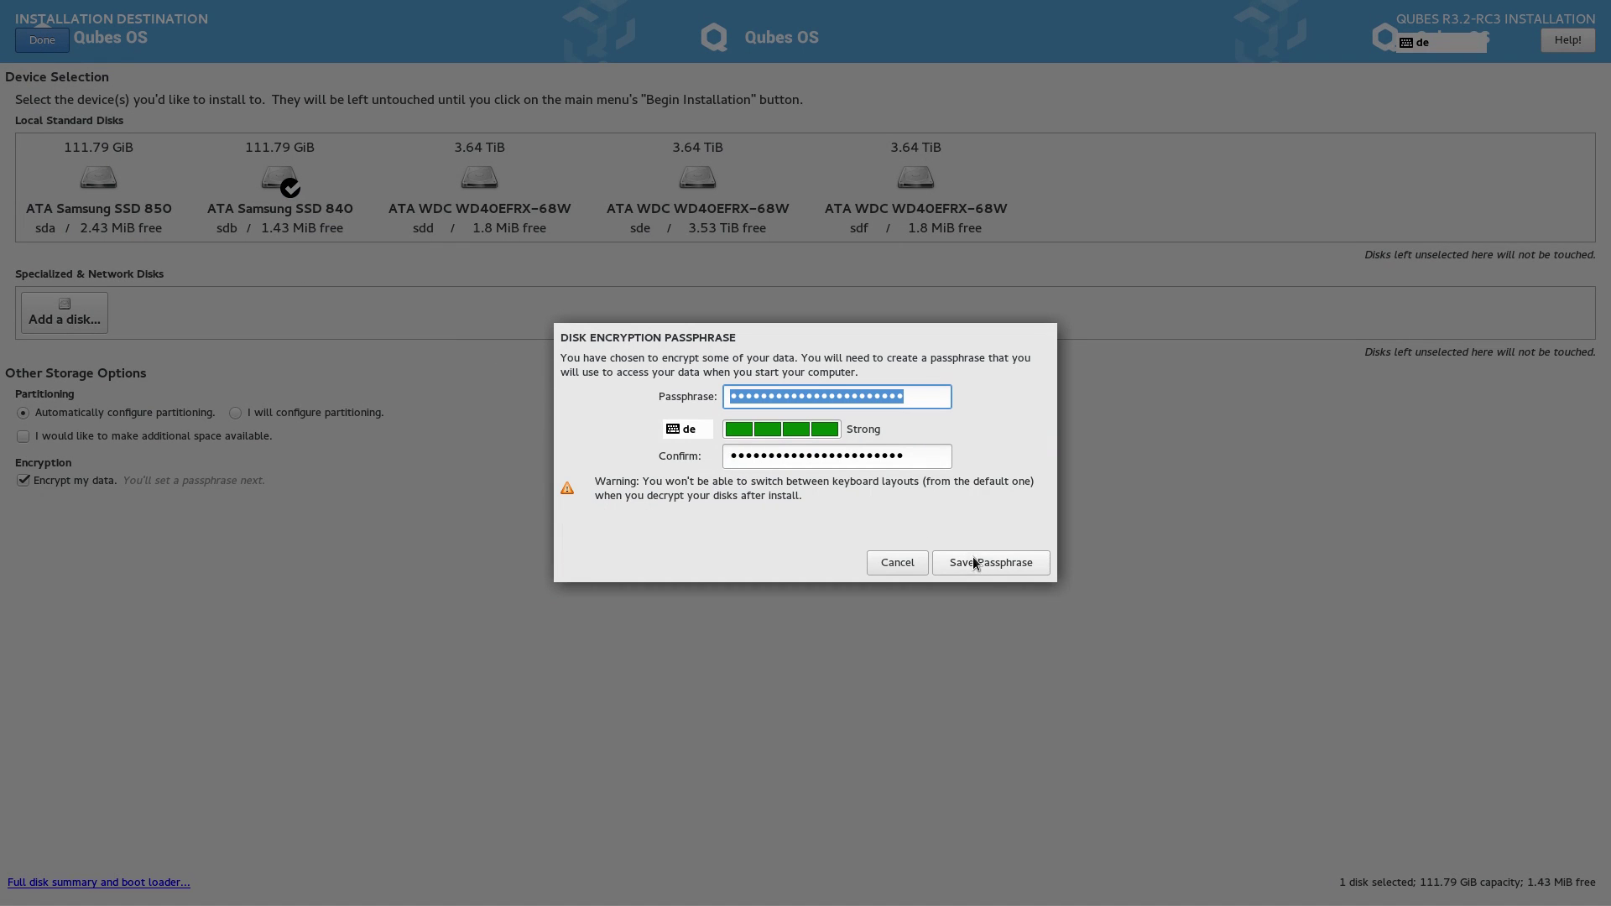
pyautogui.click(985, 563)
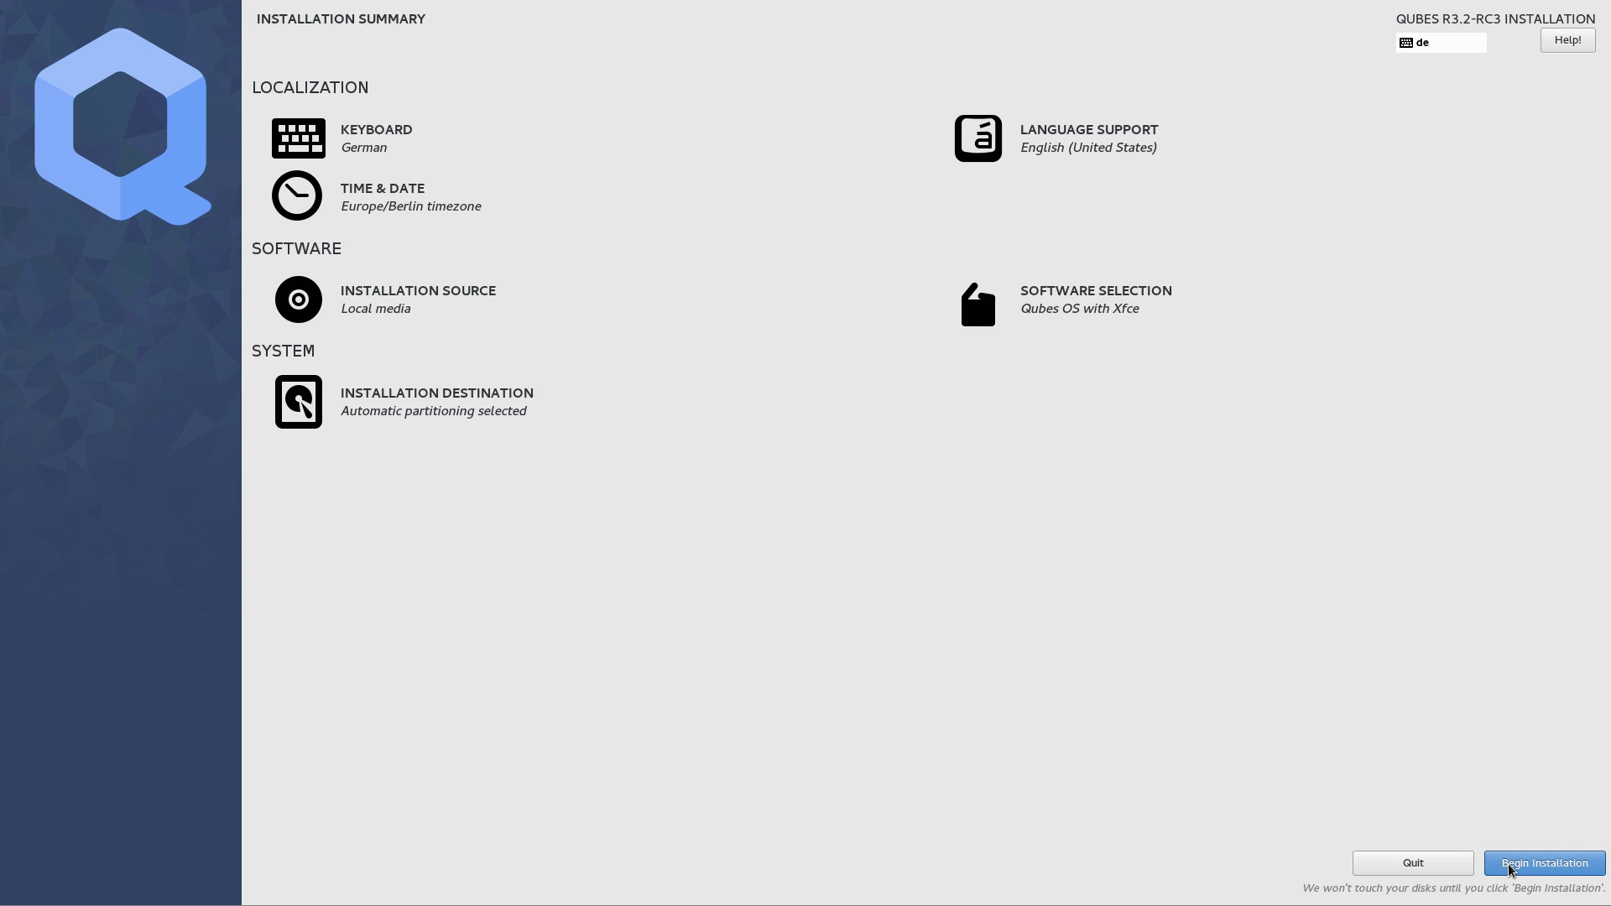
# Begin the installation and create administrator user 'loeken' with a confirmed password
pyautogui.click(1510, 866)
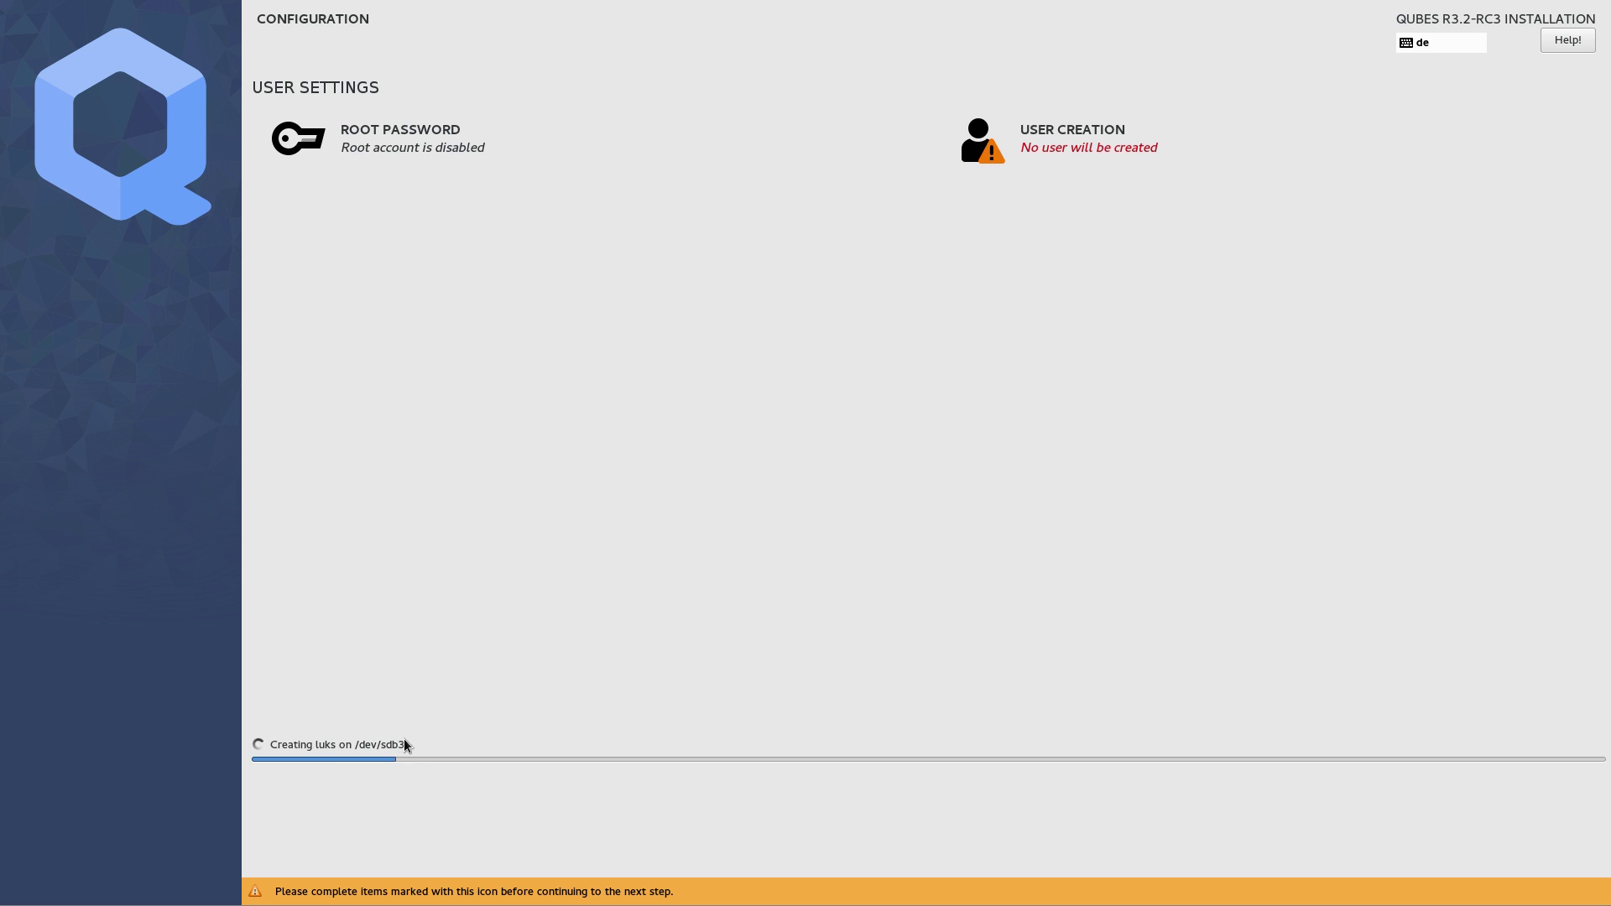
pyautogui.click(1061, 144)
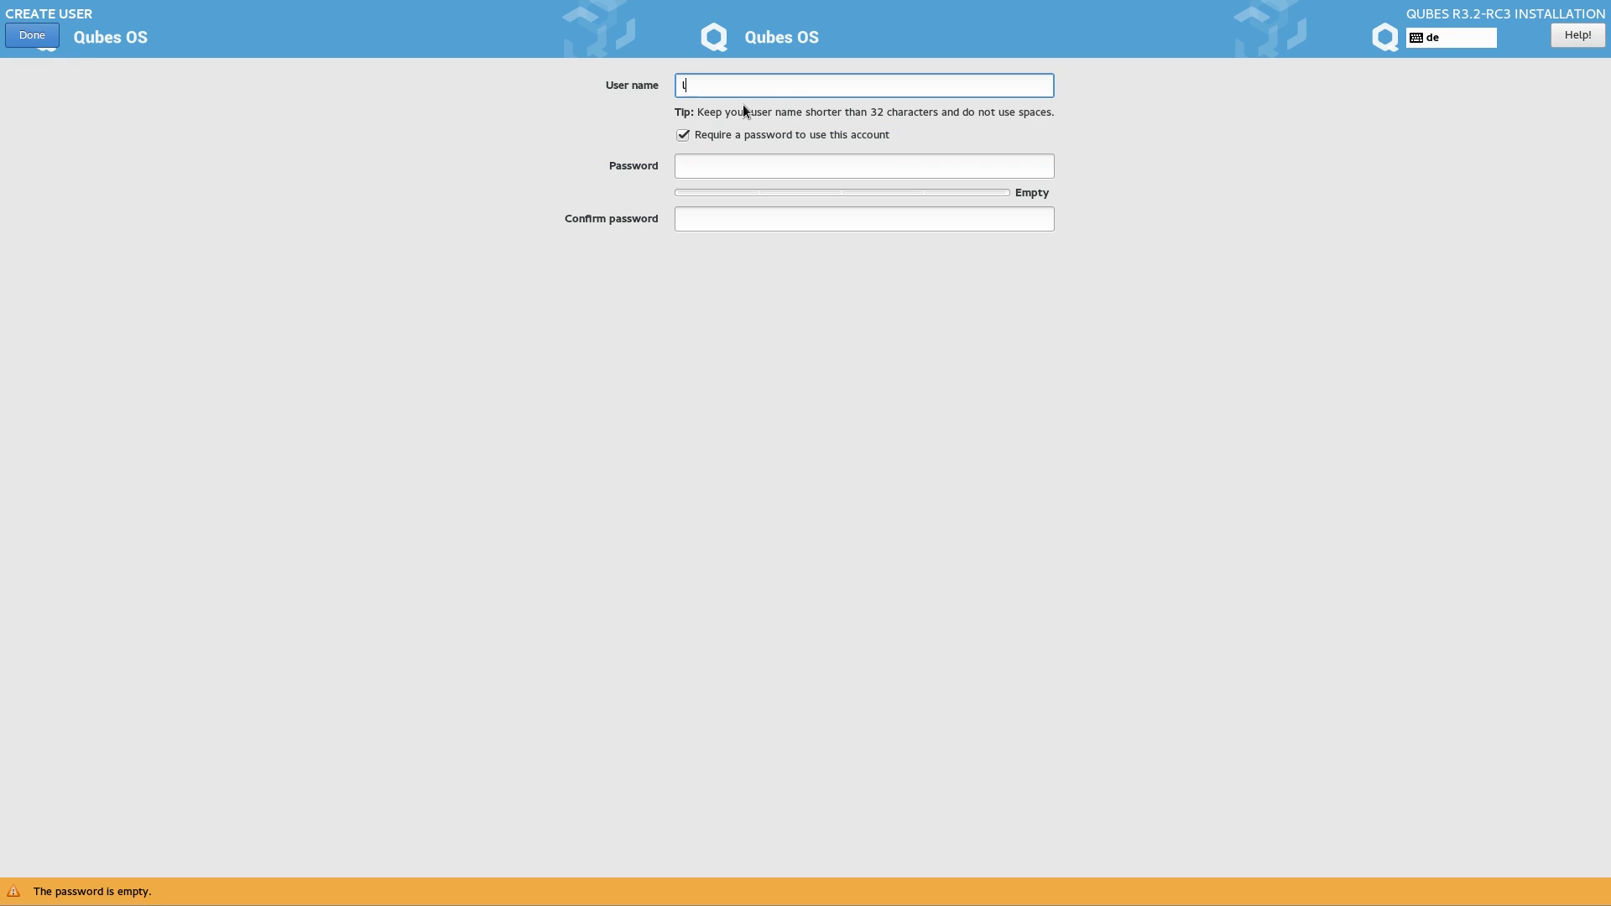
pyautogui.write('loekk')
pyautogui.press('Tab')
pyautogui.press('Tab')
pyautogui.write('a')
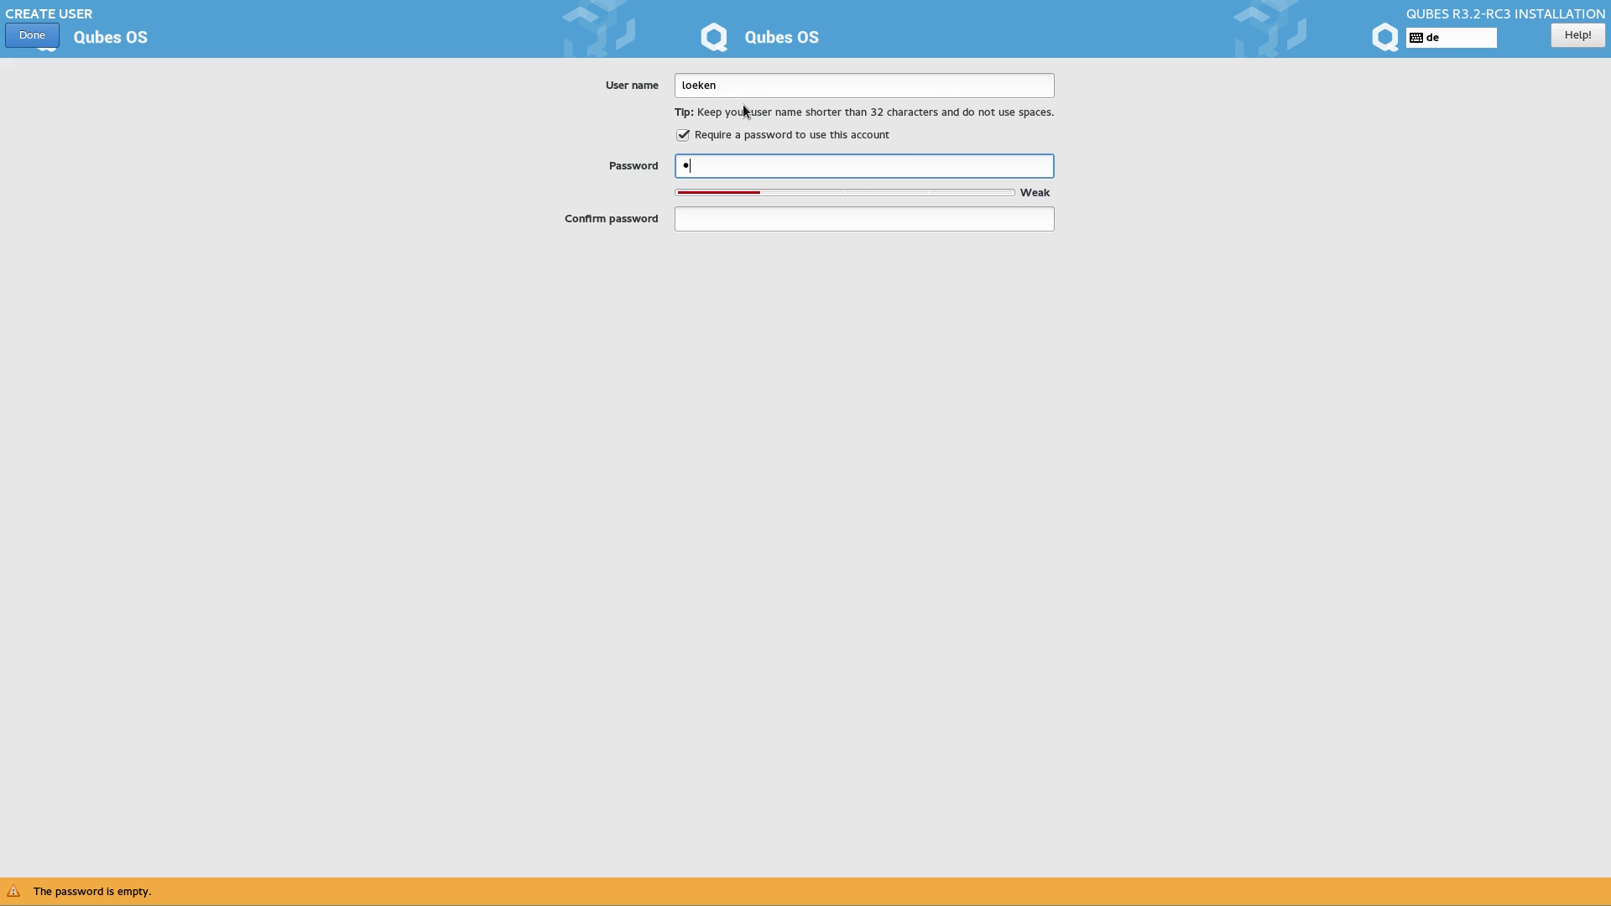
pyautogui.write('aaaaaa')
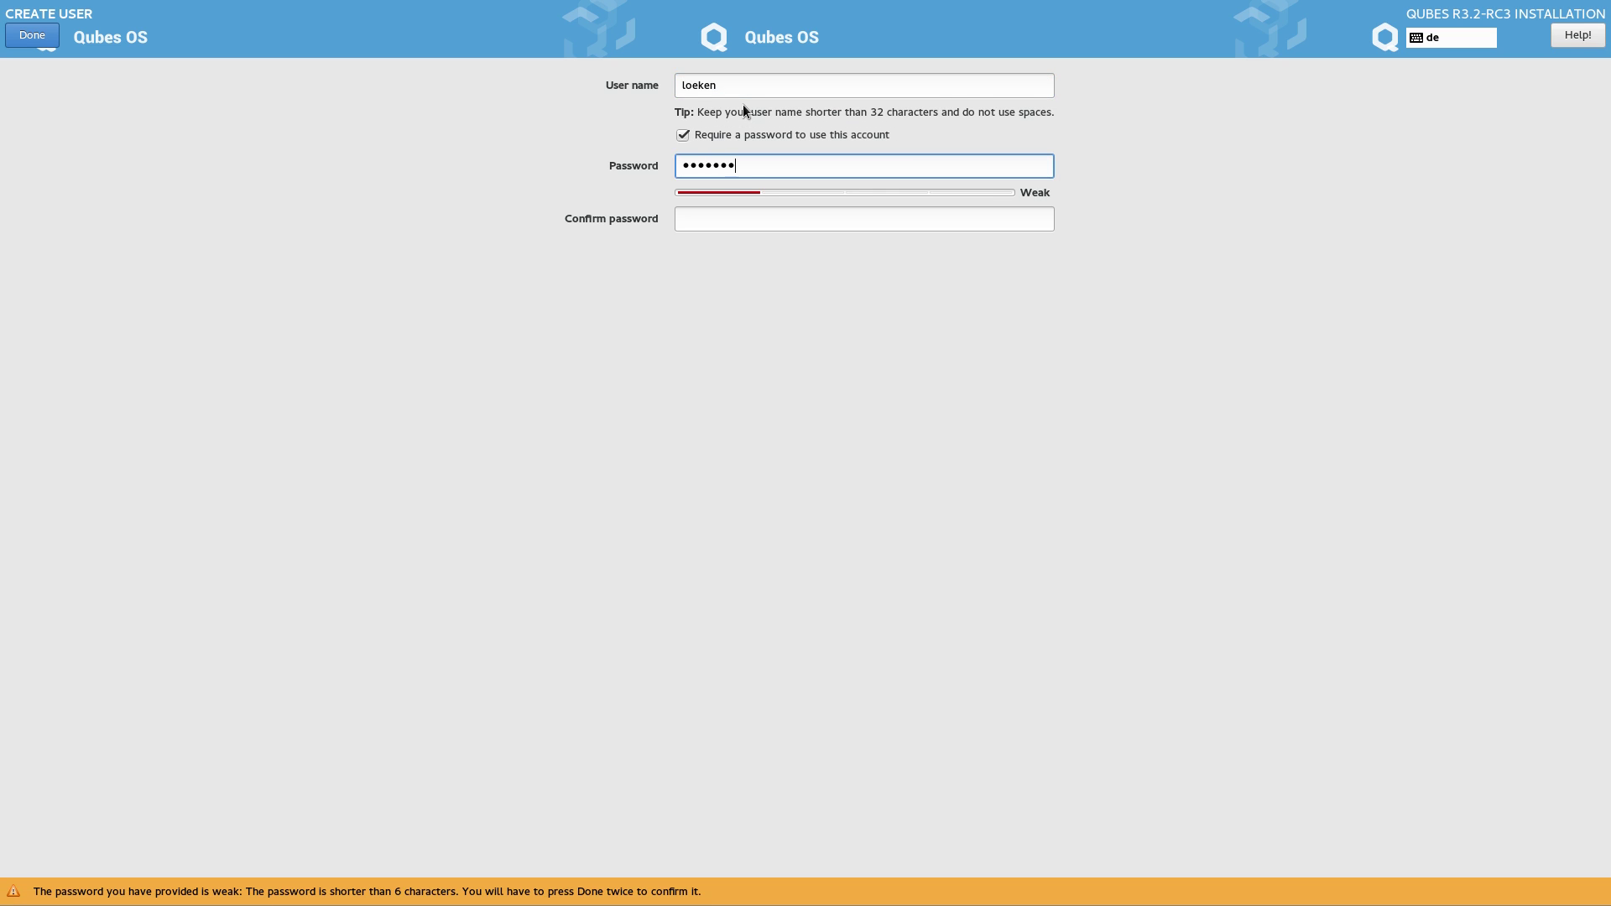
pyautogui.write('aaa')
pyautogui.press('Tab')
pyautogui.write('a')
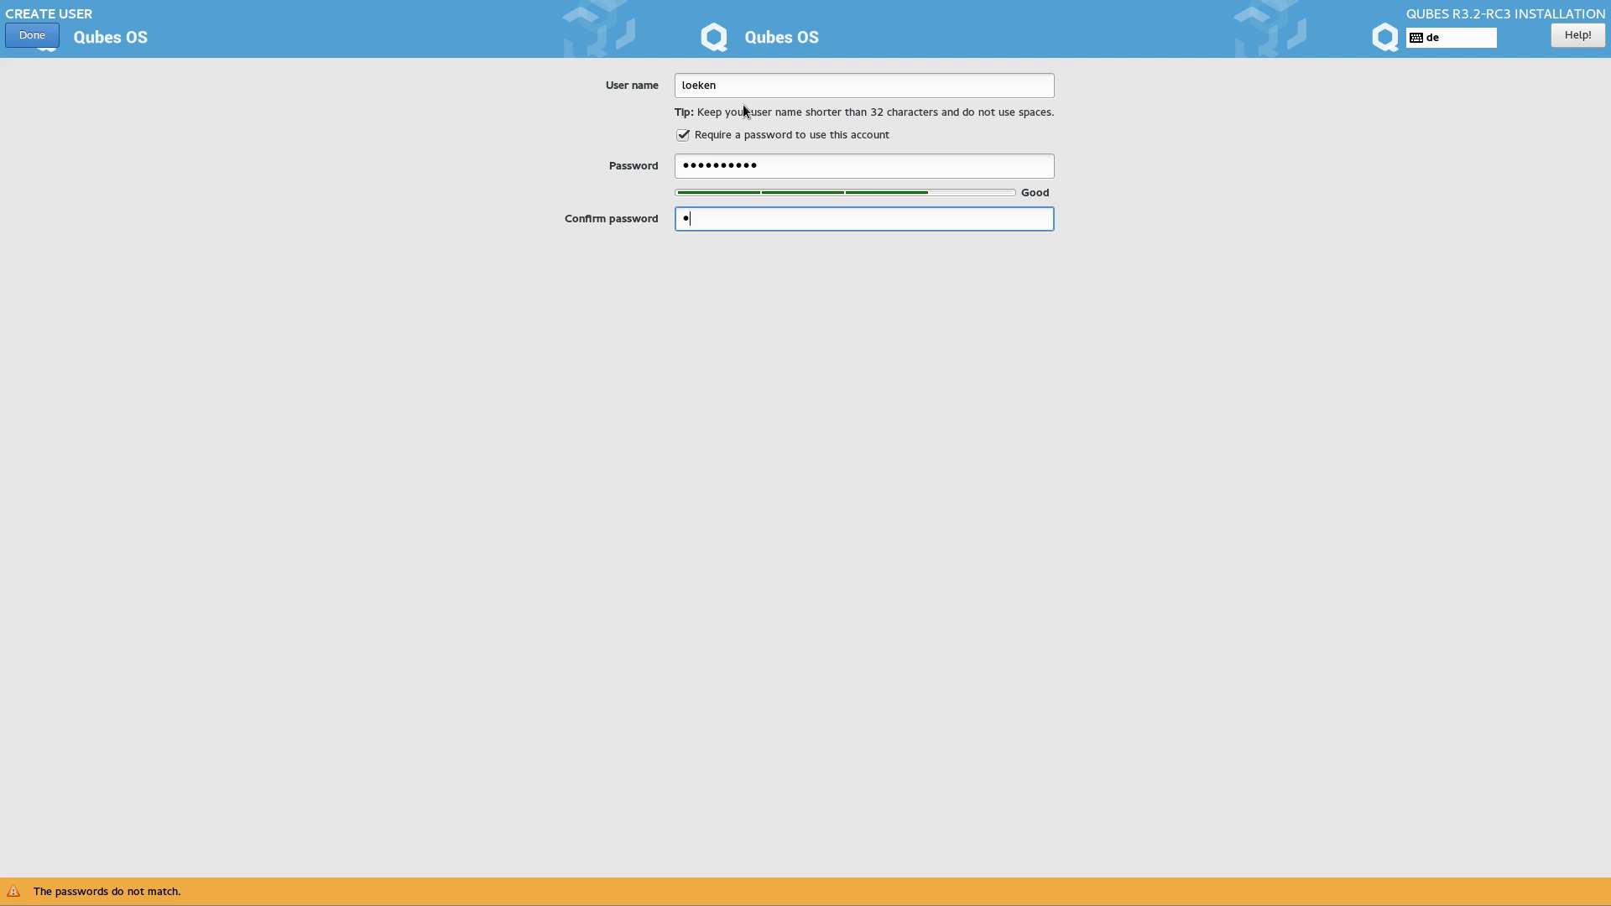
pyautogui.write('aaaaaaa')
pyautogui.write('aa')
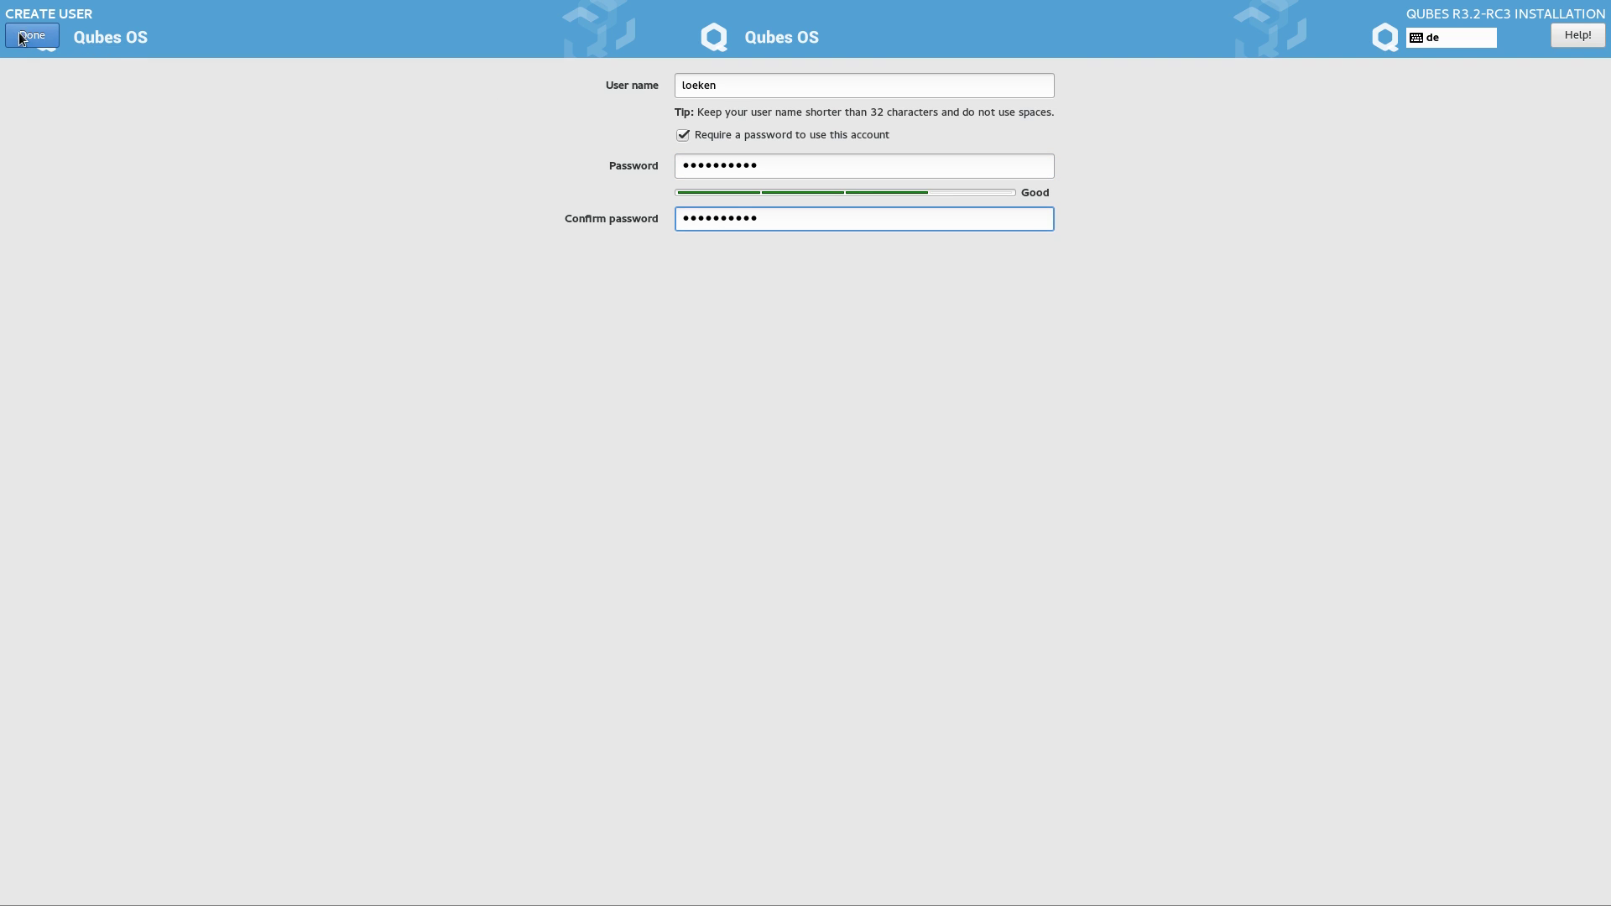
pyautogui.click(21, 38)
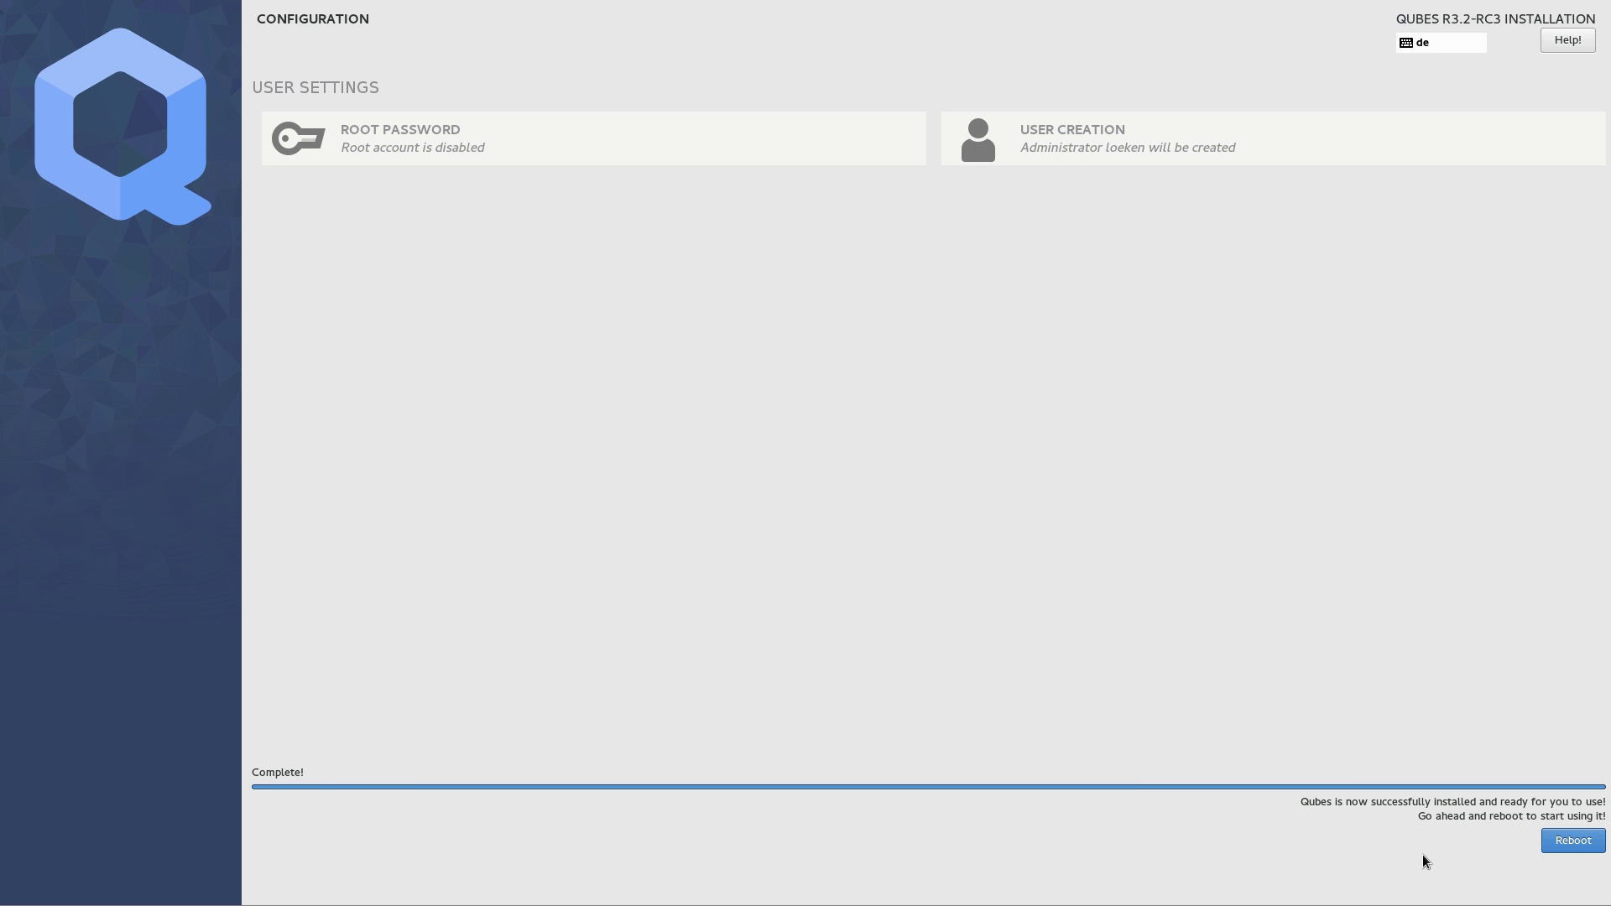
# Reboot and boot 'Qubes (P2: Samsung SSD 840 EVO 120GB)' from the boot menu
pyautogui.click(1583, 847)
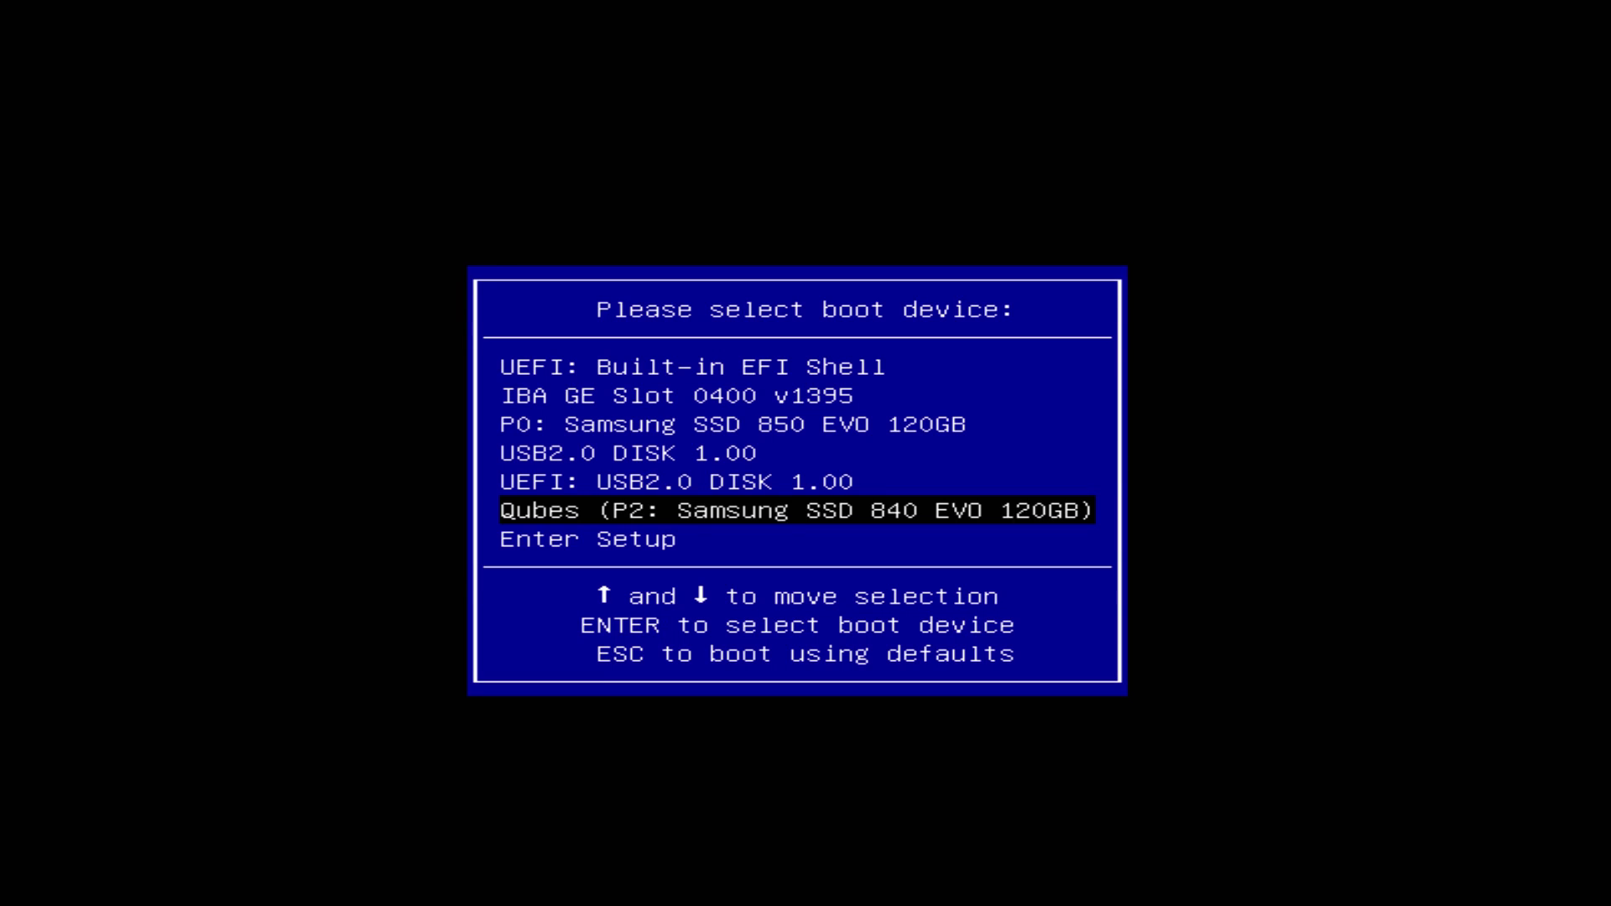
pyautogui.press('Return')
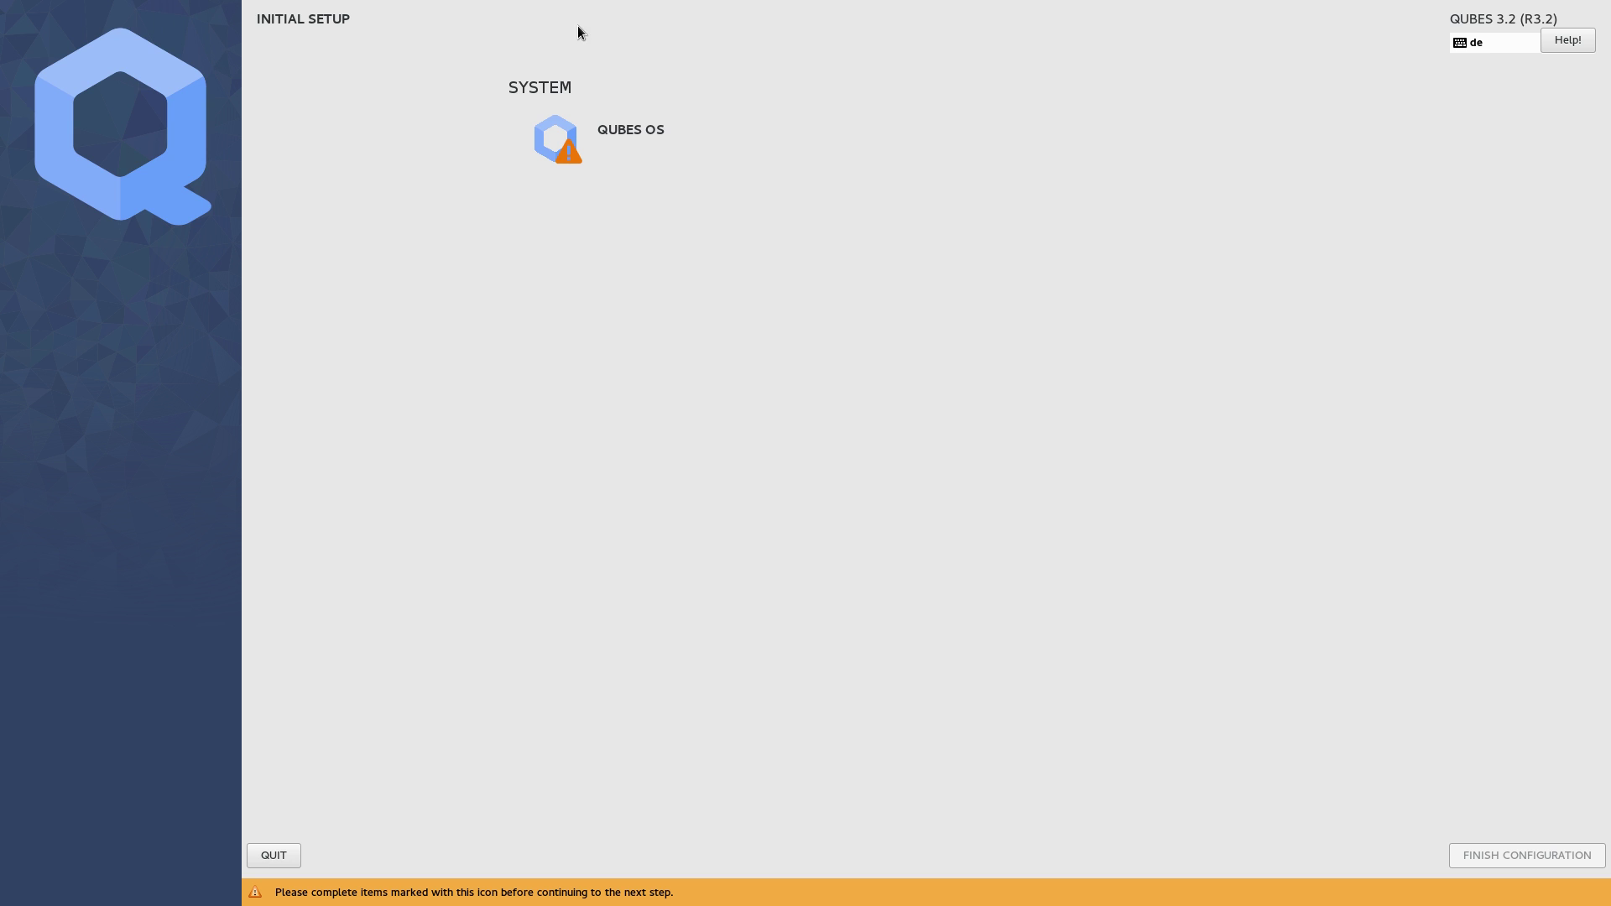
# Accept the default system, application and Whonix qubes in the Qubes OS spoke
pyautogui.click(611, 133)
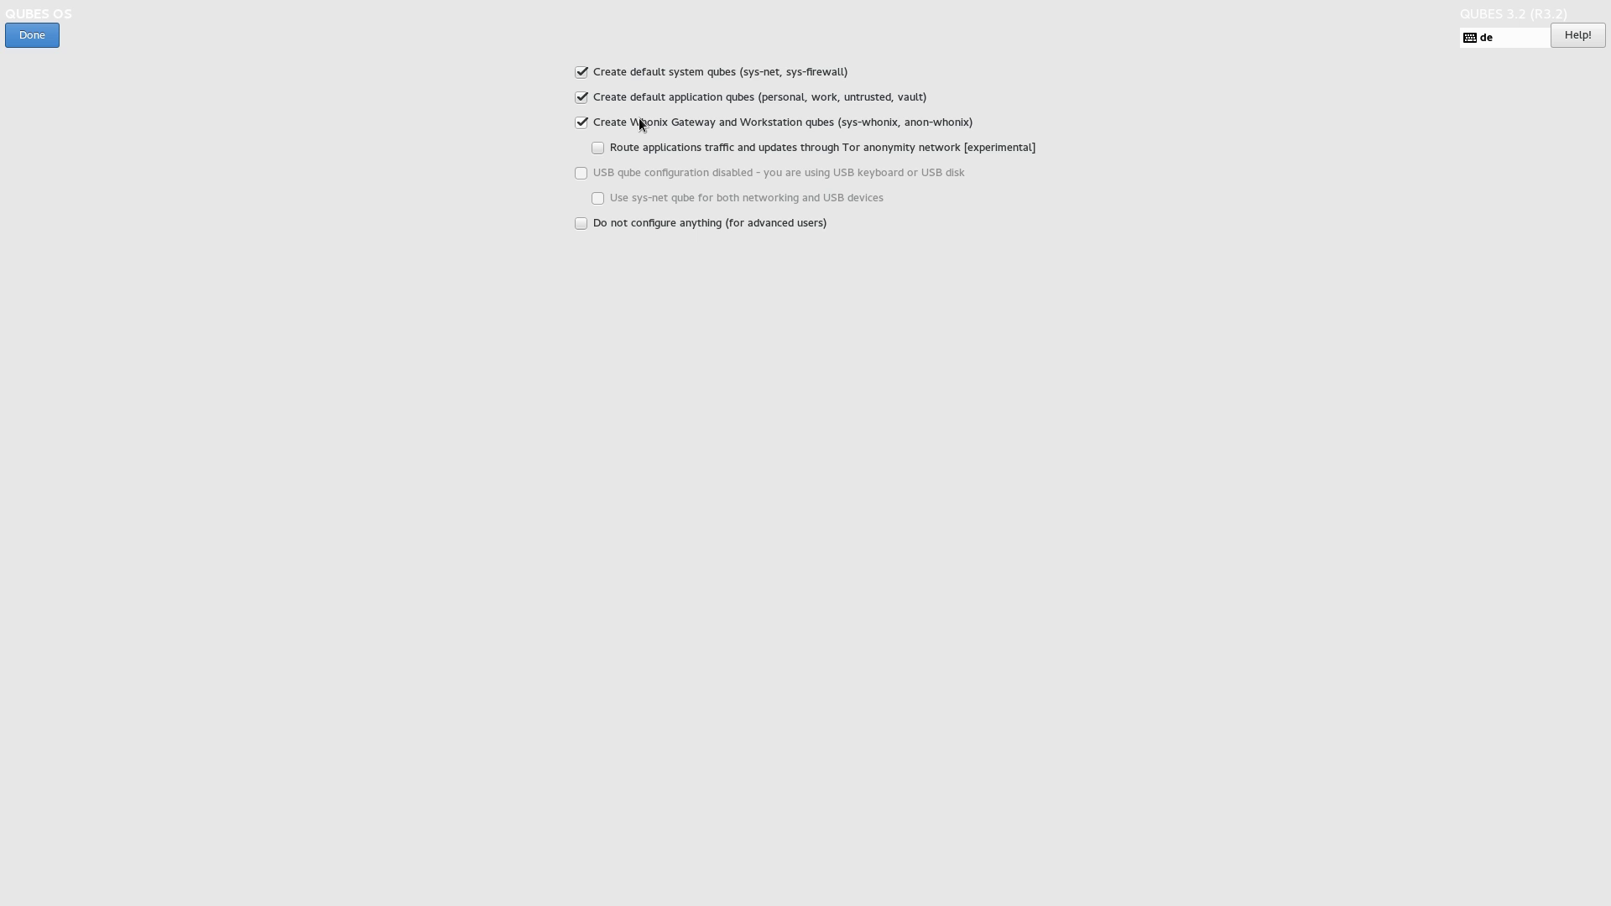
pyautogui.click(27, 36)
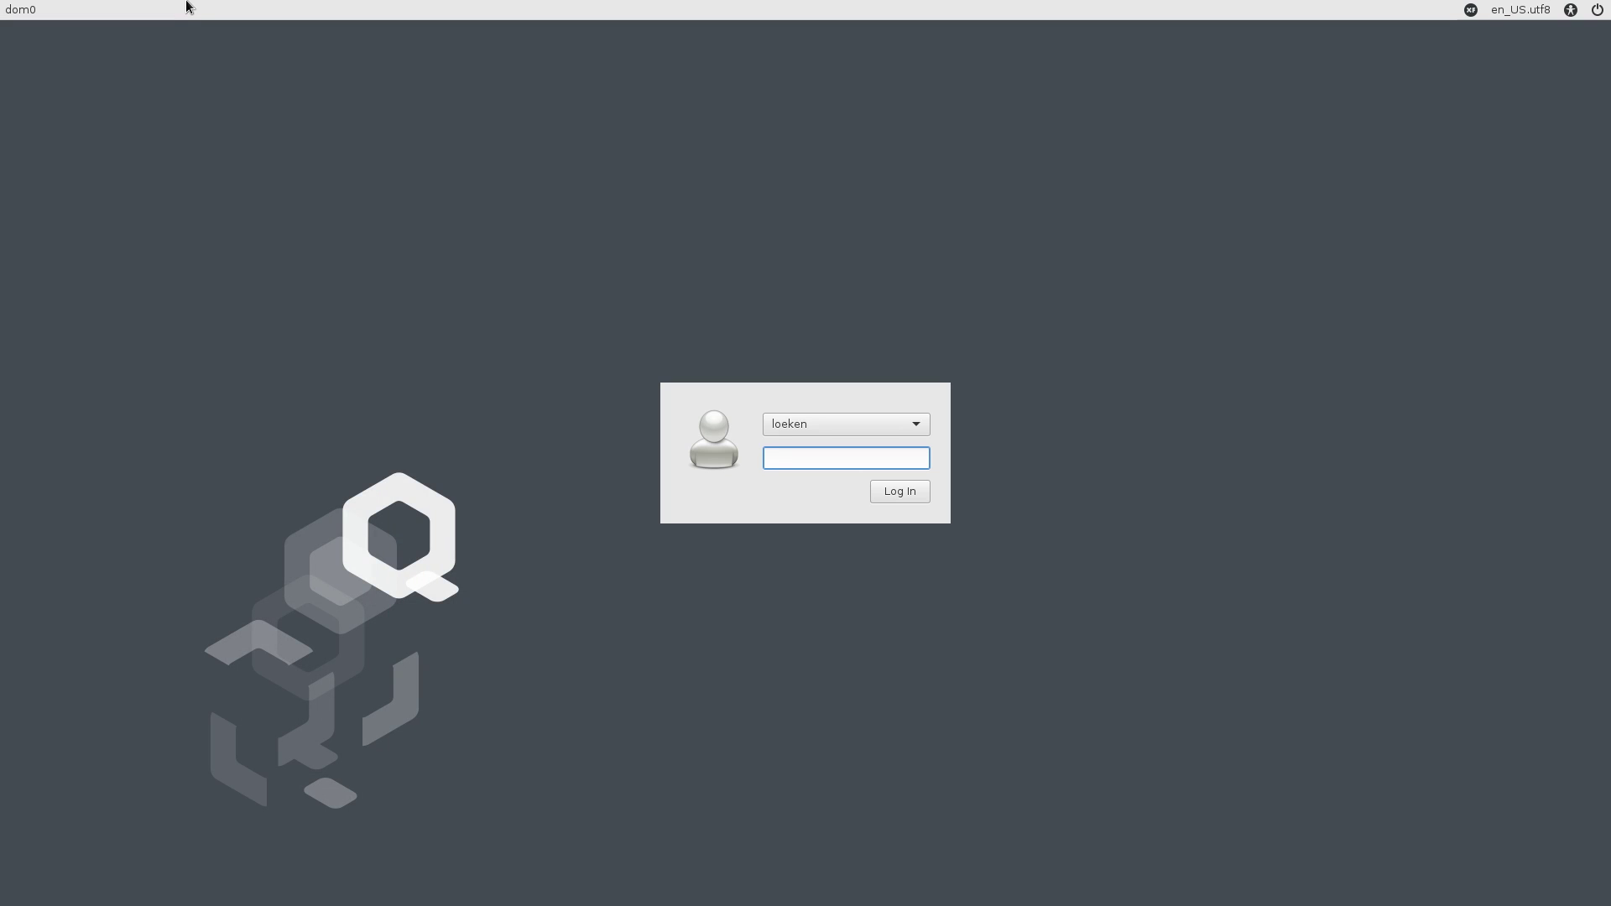
pyautogui.write('*****')
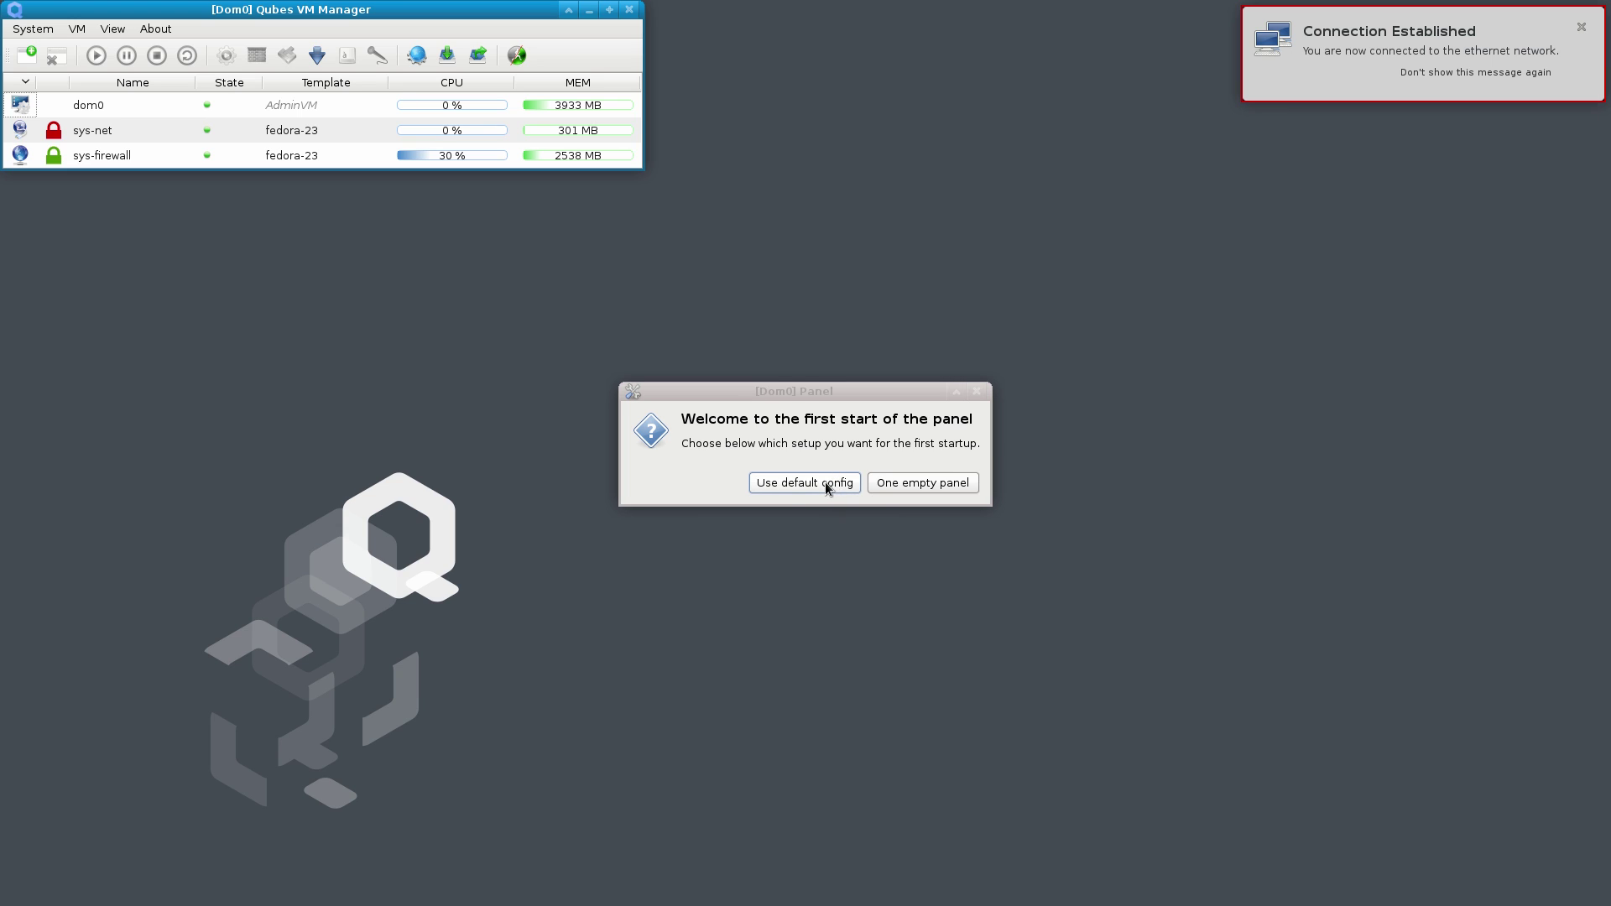
# Apply the default panel configuration, then open and close the applications menu
pyautogui.click(812, 421)
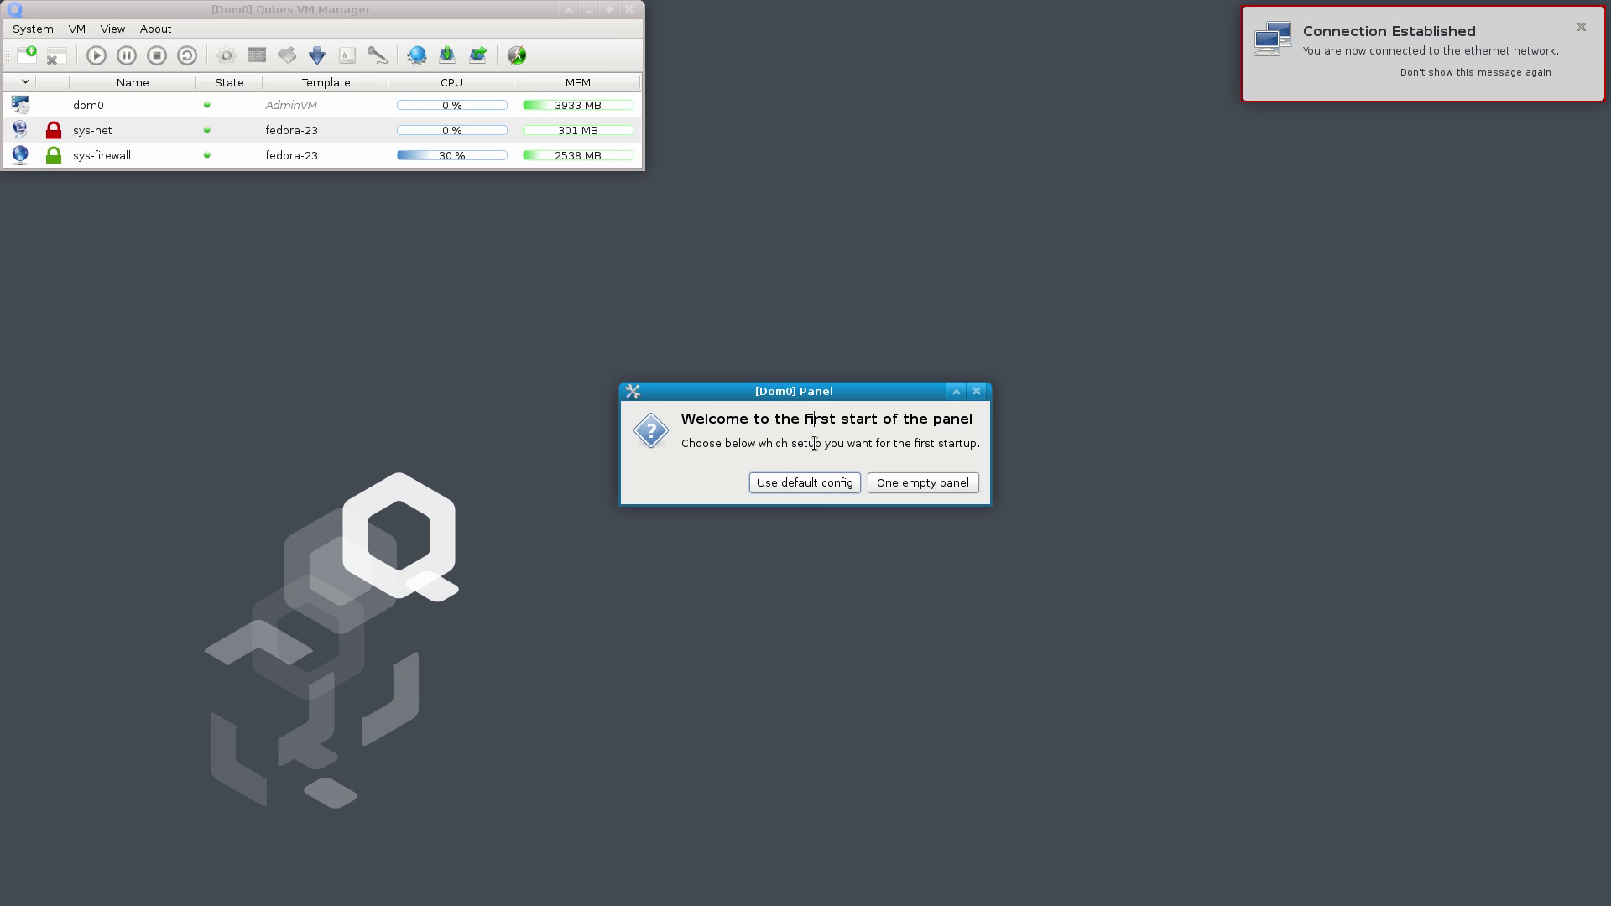
pyautogui.click(795, 484)
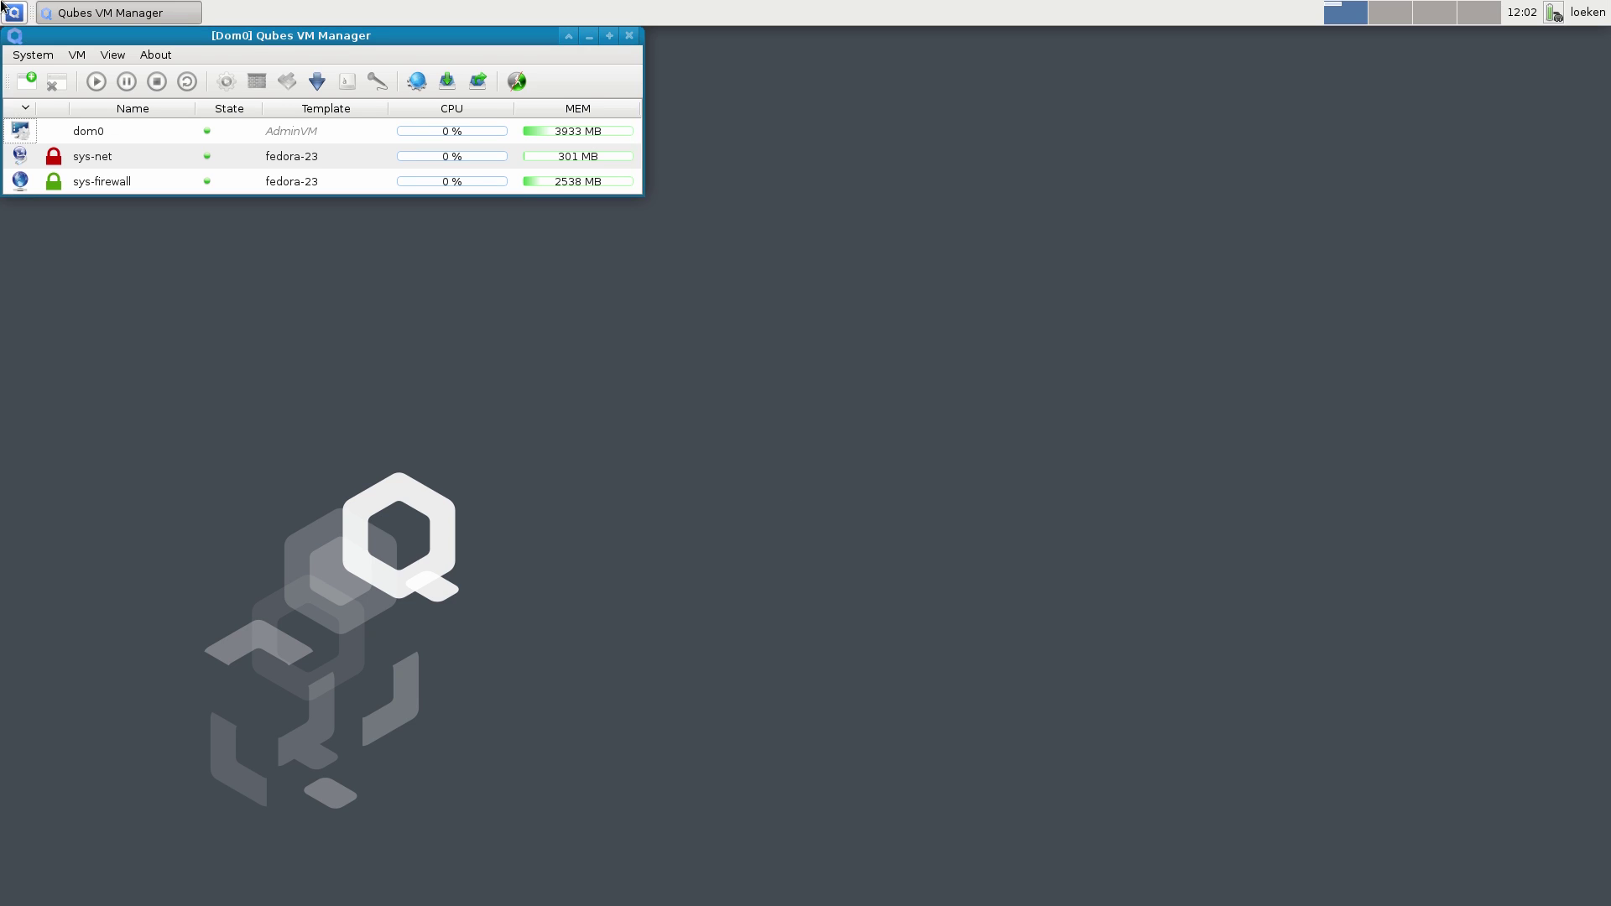
pyautogui.click(15, 12)
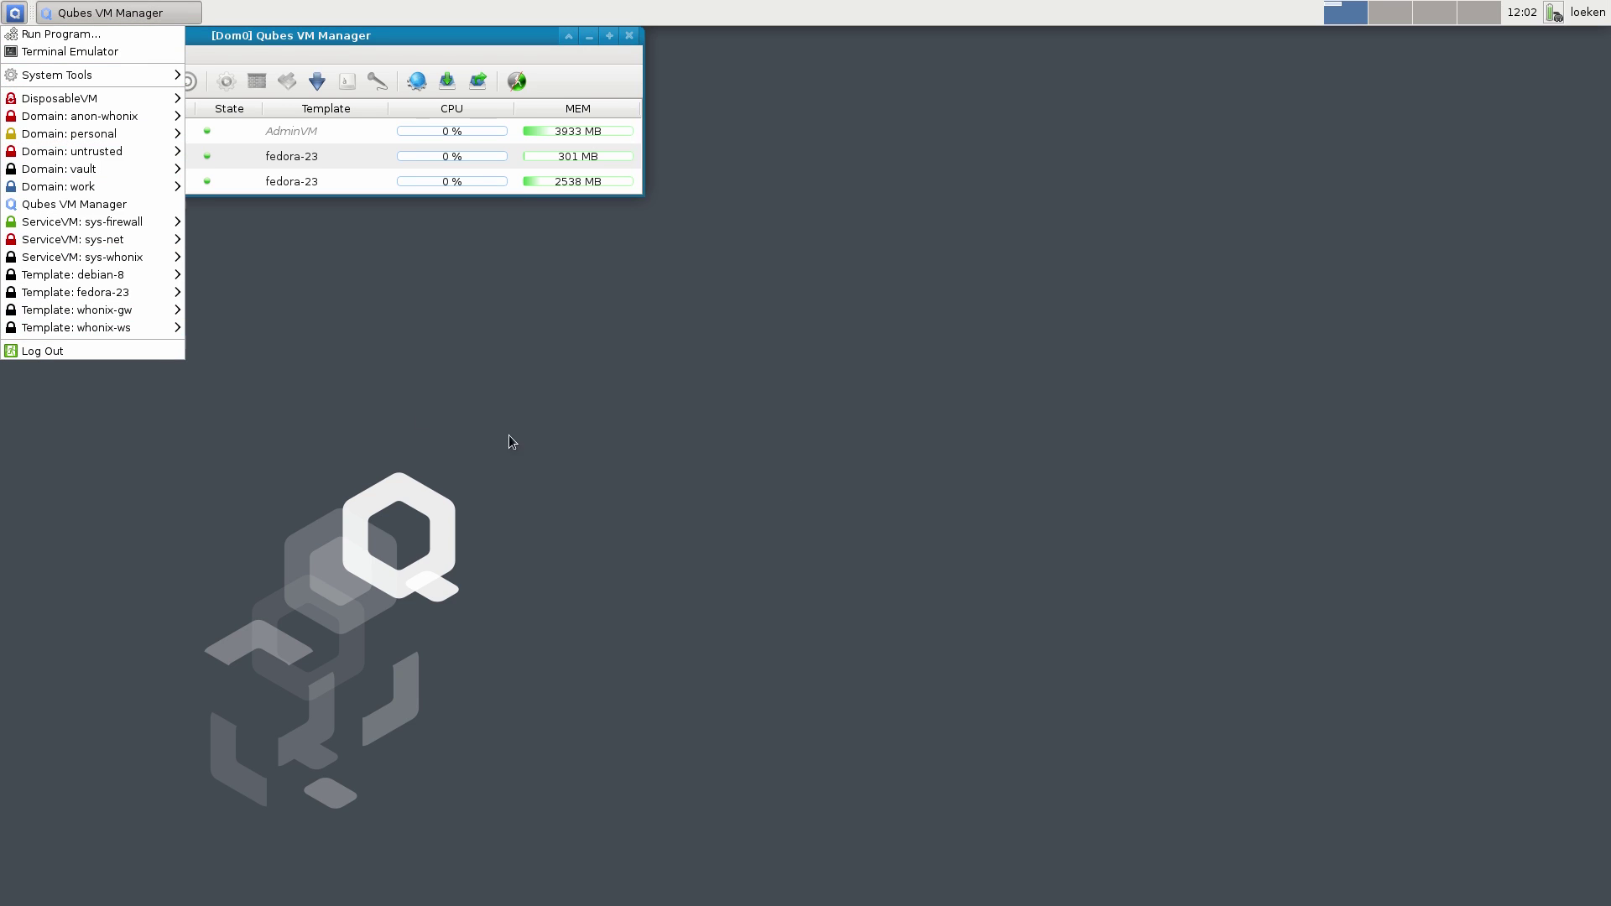
pyautogui.click(547, 441)
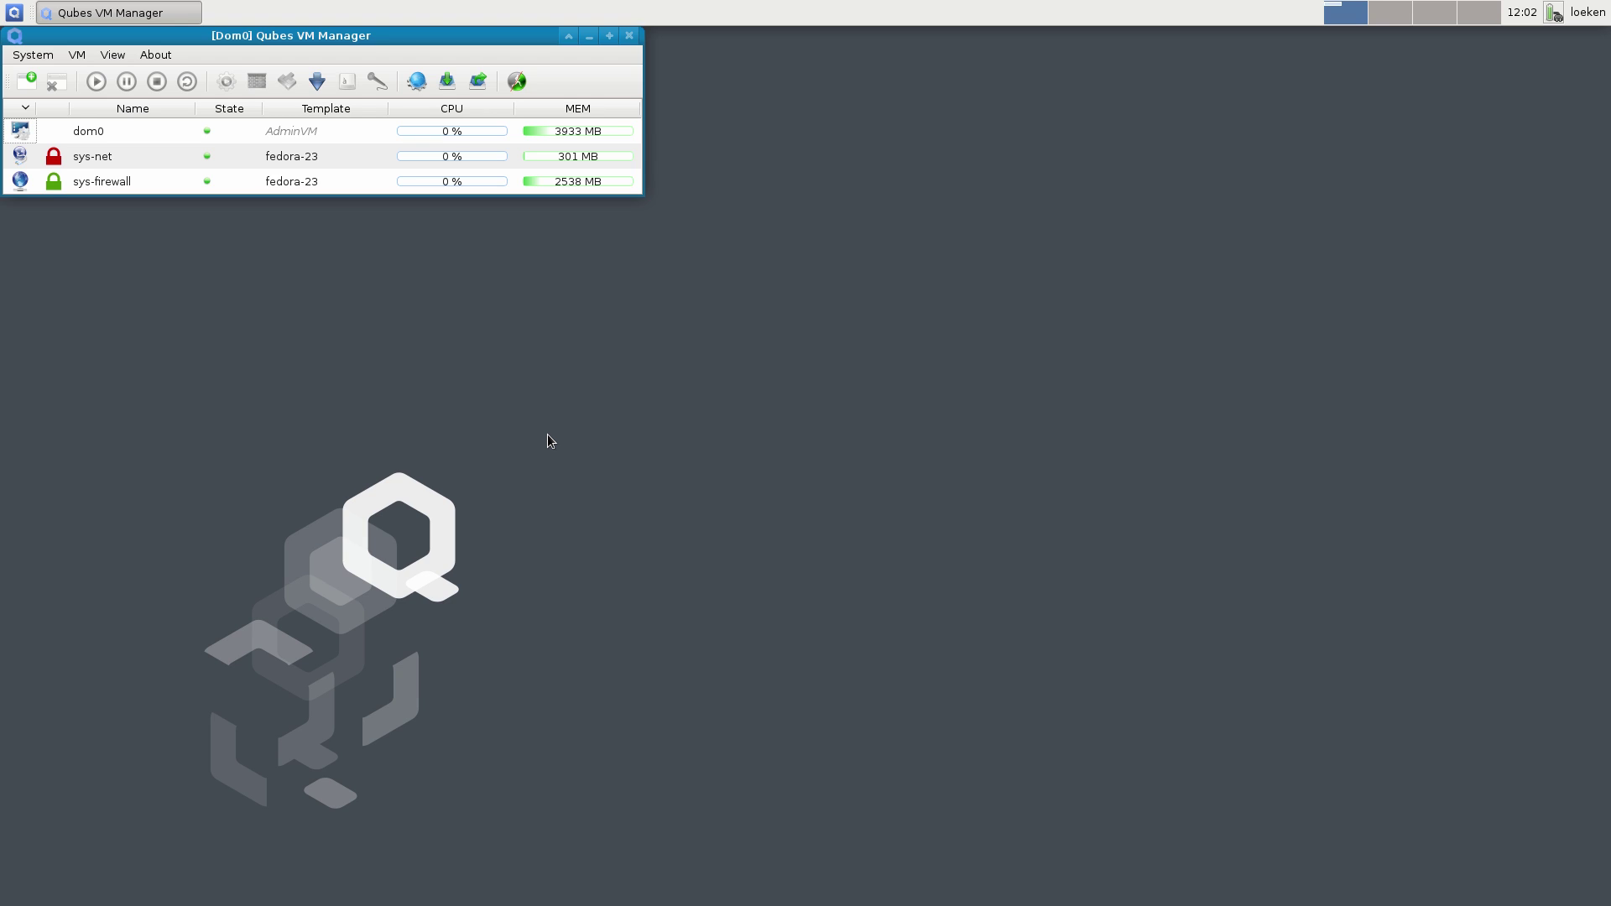